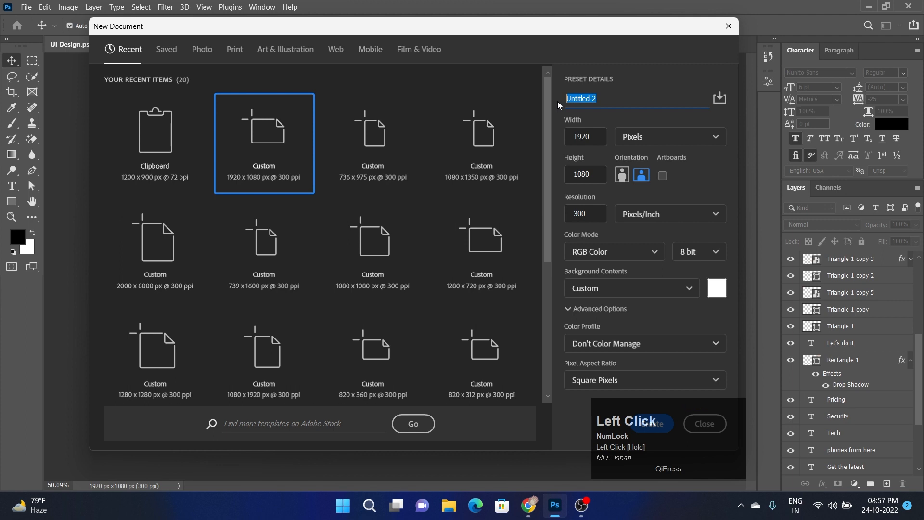
# Step: Create a new 1920 x 1080 px document at 300 pixels/inch named "UI Design"
pyautogui.write('UI')
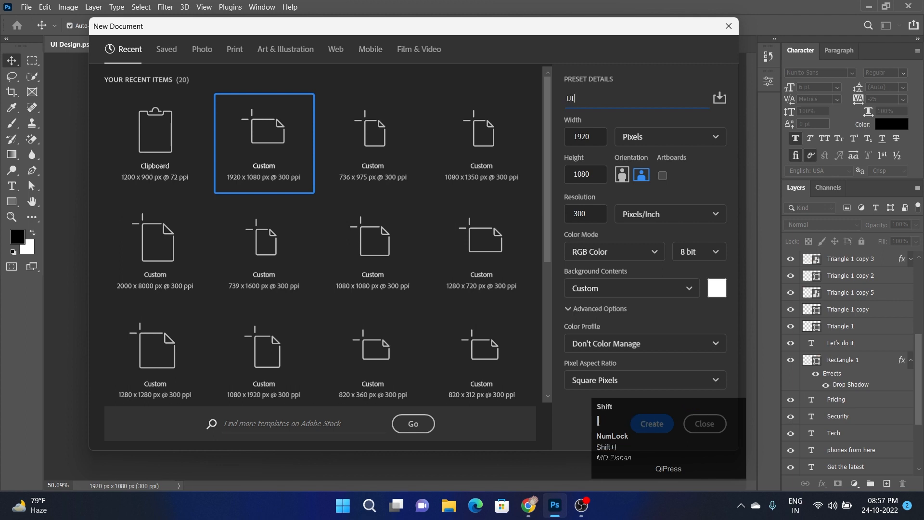
pyautogui.write(' Design')
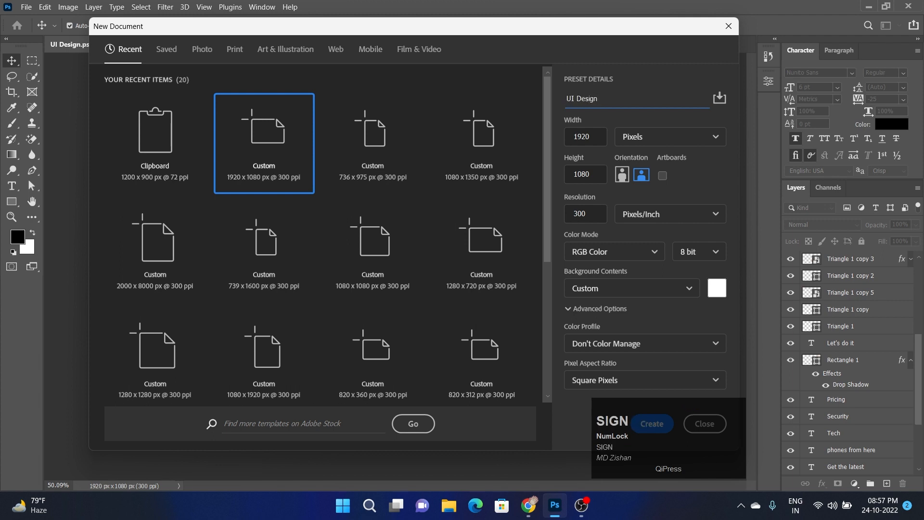
pyautogui.moveTo(588, 215); pyautogui.dragTo(568, 217)
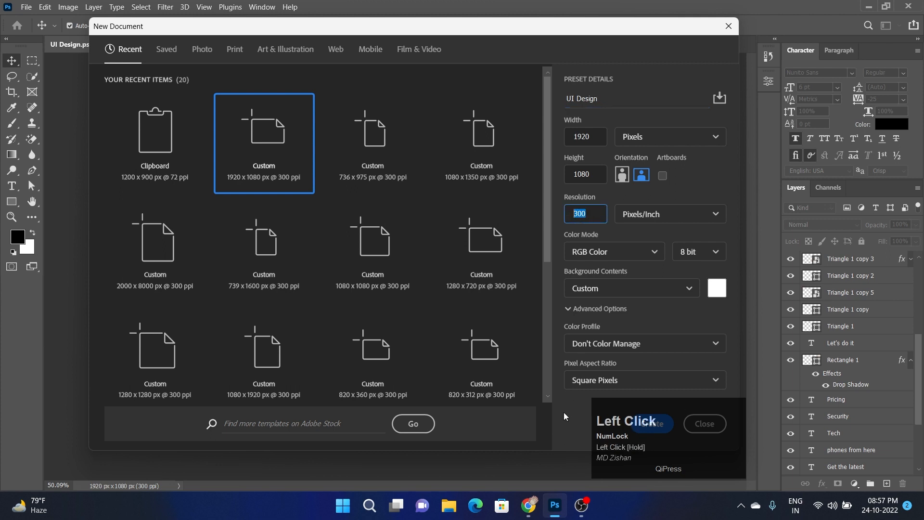
pyautogui.click(648, 424)
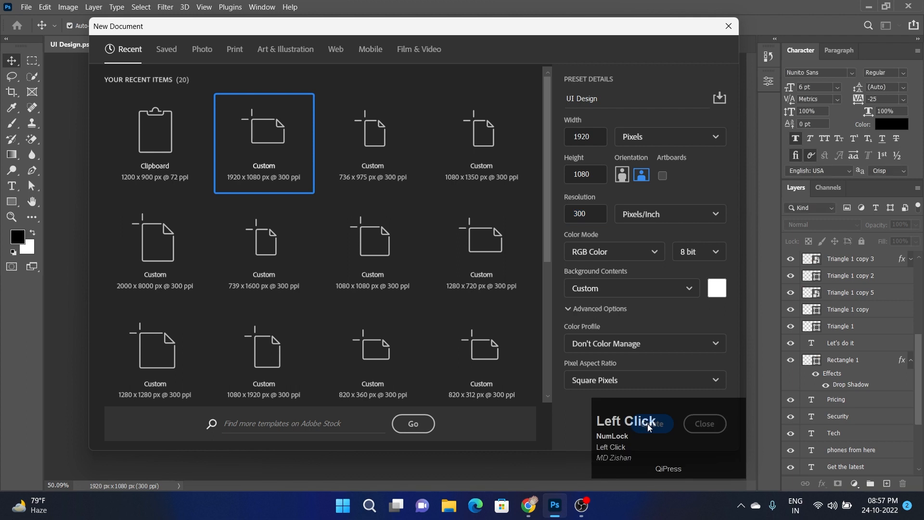
# Step: Copy the jumping woman image from the Untitled-1 document into the UI Design document, right of centre on the canvas
pyautogui.click(213, 51)
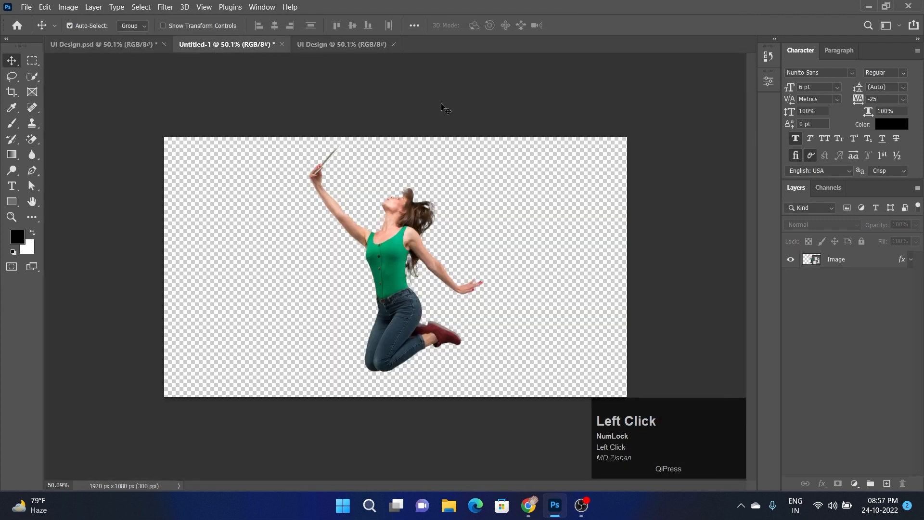
pyautogui.moveTo(394, 246); pyautogui.dragTo(459, 258)
pyautogui.click(534, 242)
pyautogui.click(582, 230)
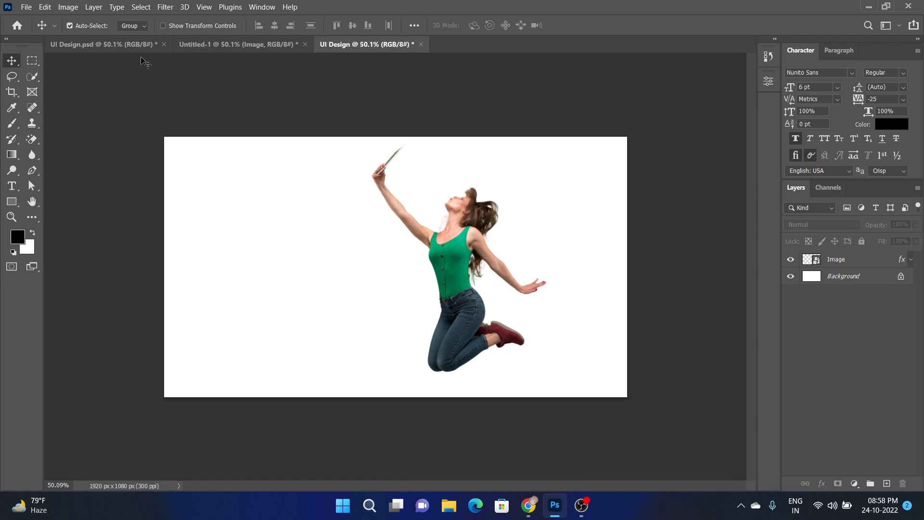
# Step: Add a solid colour fill layer in f3f2e9 between the image and the background, and lock it
pyautogui.click(855, 483)
pyautogui.click(852, 272)
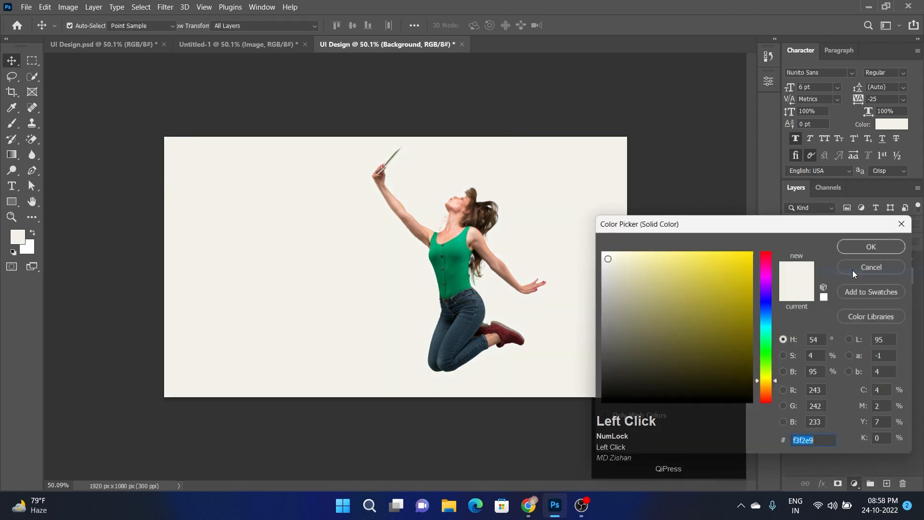
pyautogui.moveTo(822, 440); pyautogui.dragTo(836, 440)
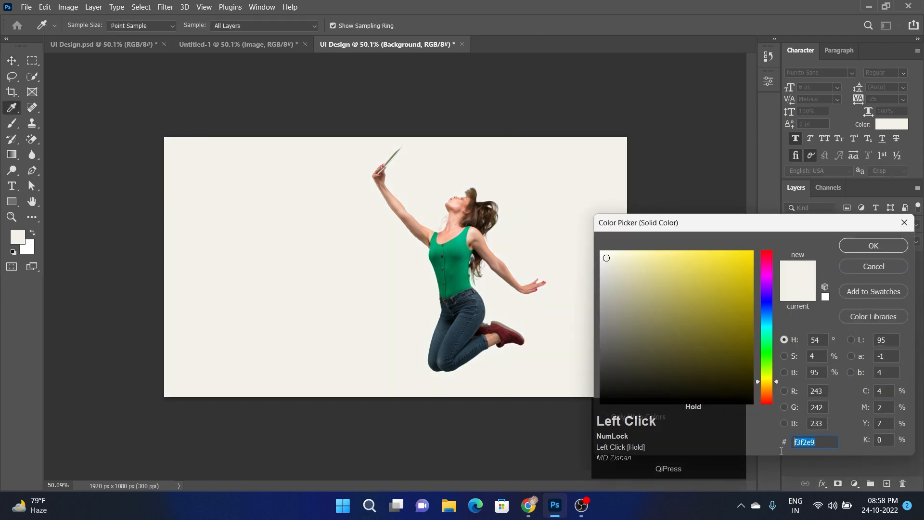
pyautogui.hotkey('ctrl', 'c')
pyautogui.click(836, 441)
pyautogui.click(872, 248)
pyautogui.click(862, 241)
pyautogui.click(711, 230)
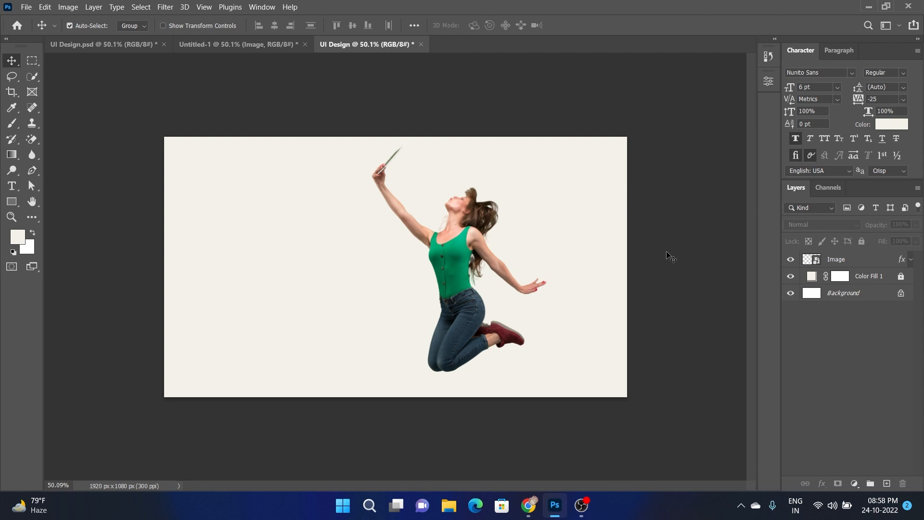
# Step: Scale the woman image up to about 138.55% in the right half of the canvas, and hide its layer
pyautogui.moveTo(455, 270)
pyautogui.mouseDown()
pyautogui.moveTo(465, 270)
pyautogui.moveTo(454, 270)
pyautogui.mouseUp()
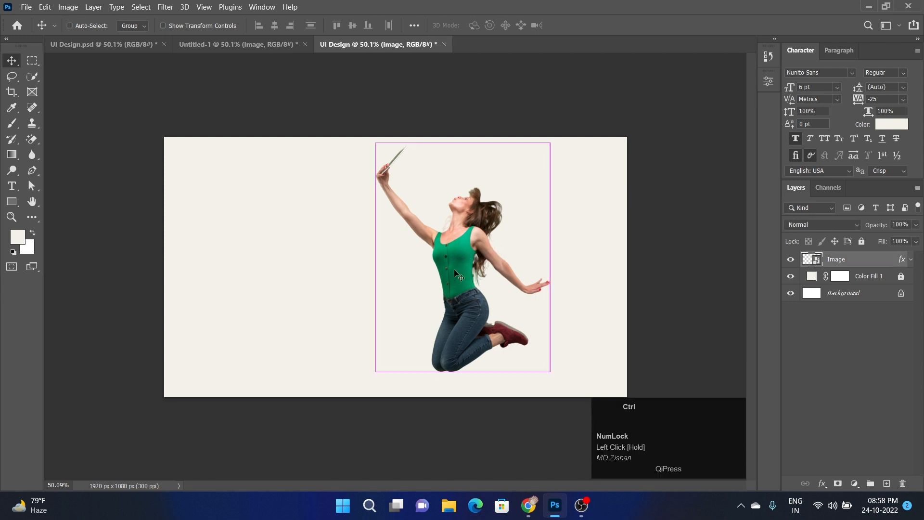
pyautogui.hotkey('ctrl', 't')
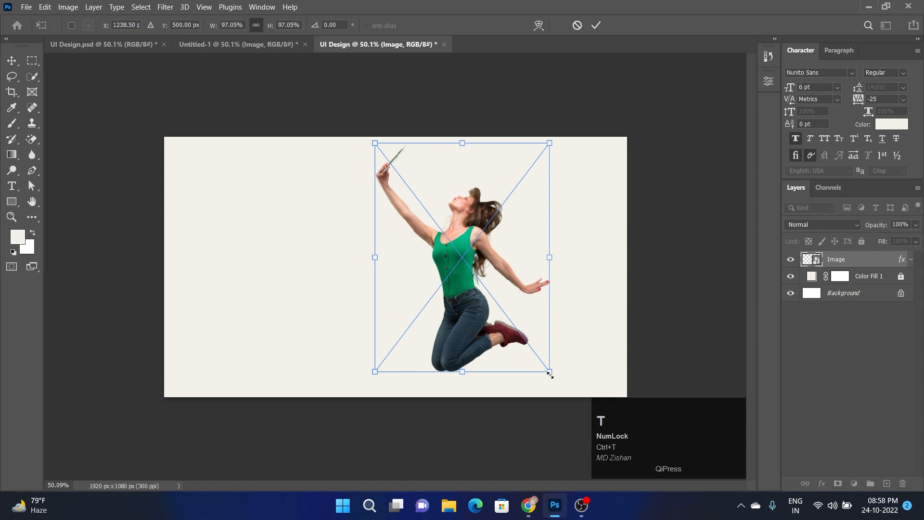
pyautogui.moveTo(549, 375); pyautogui.dragTo(621, 398)
pyautogui.moveTo(490, 267); pyautogui.dragTo(504, 284)
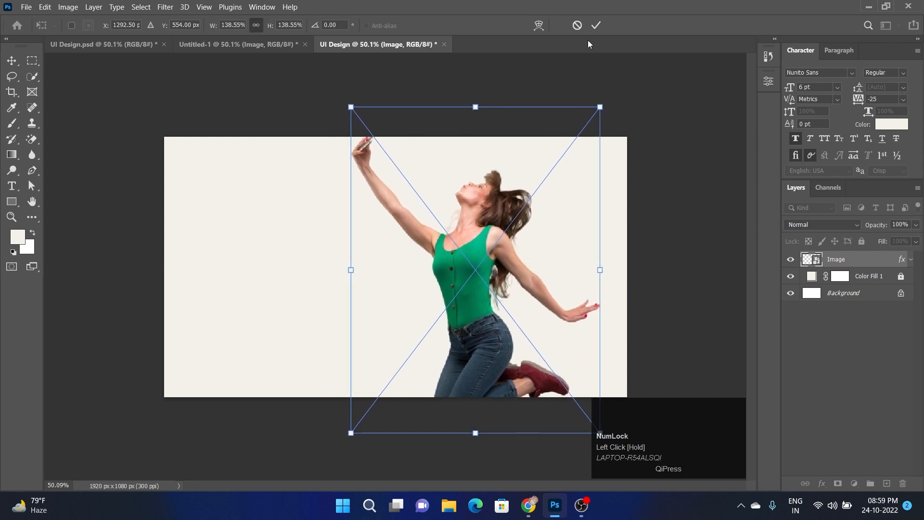
pyautogui.click(596, 25)
pyautogui.click(610, 132)
pyautogui.moveTo(494, 247); pyautogui.dragTo(495, 244)
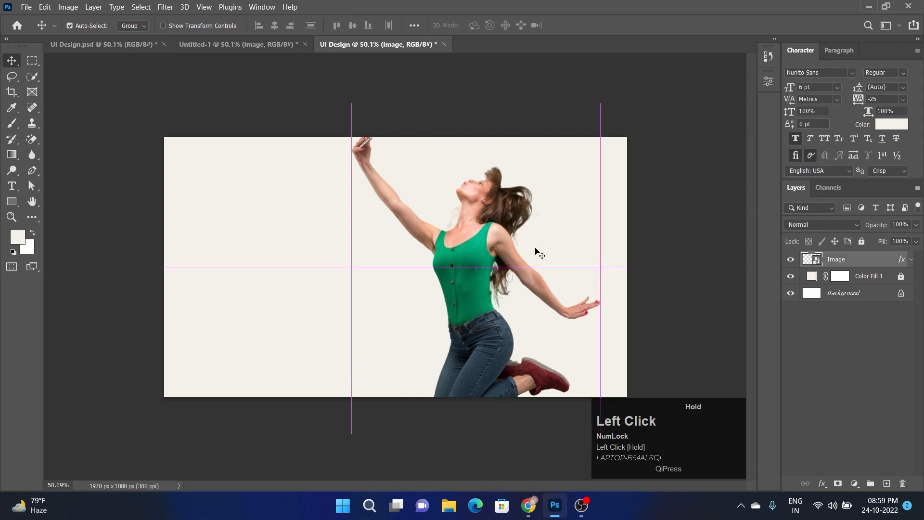
pyautogui.click(790, 260)
pyautogui.click(662, 198)
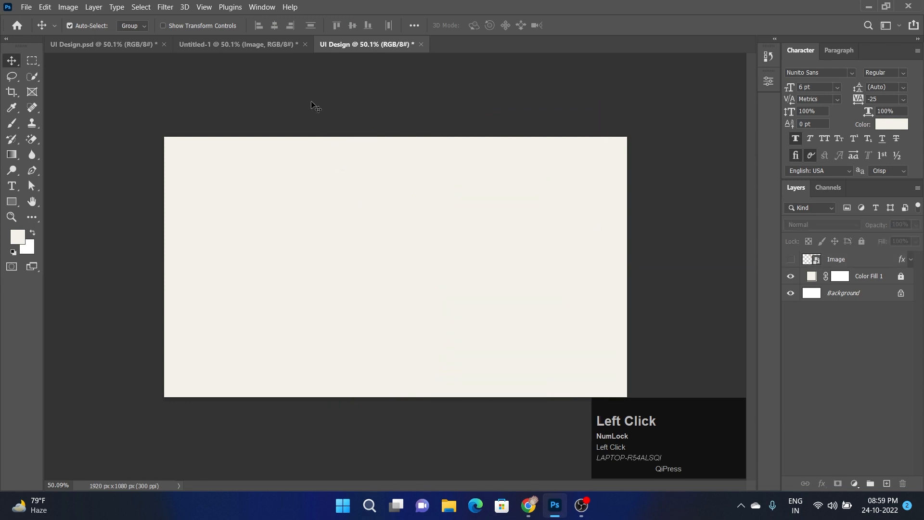
# Step: Add the all-caps text "Home" in black 6 pt Nunito Sans Regular near the upper edge of the canvas
pyautogui.click(12, 186)
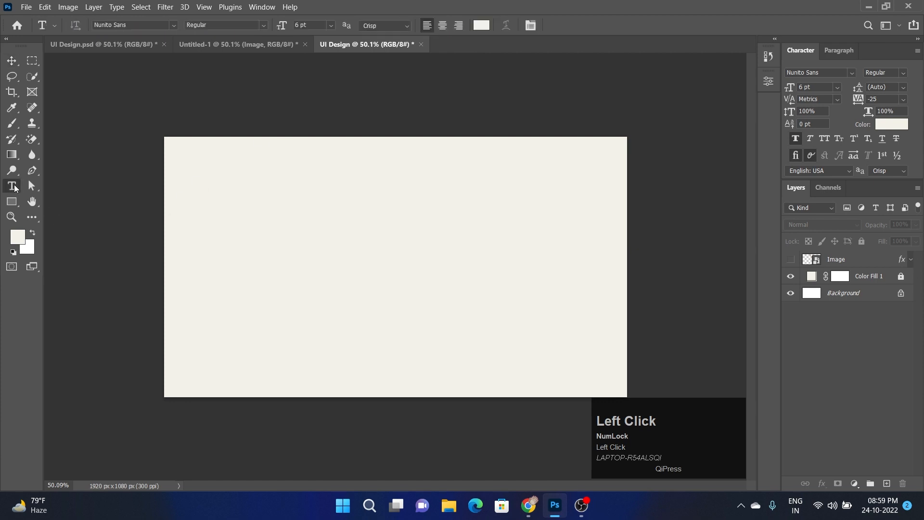
pyautogui.click(482, 25)
pyautogui.click(602, 402)
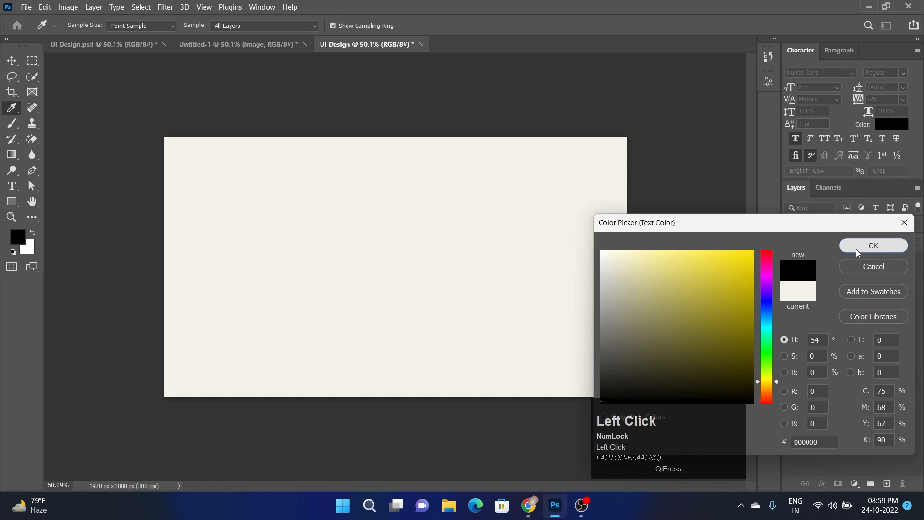
pyautogui.click(857, 248)
pyautogui.click(826, 72)
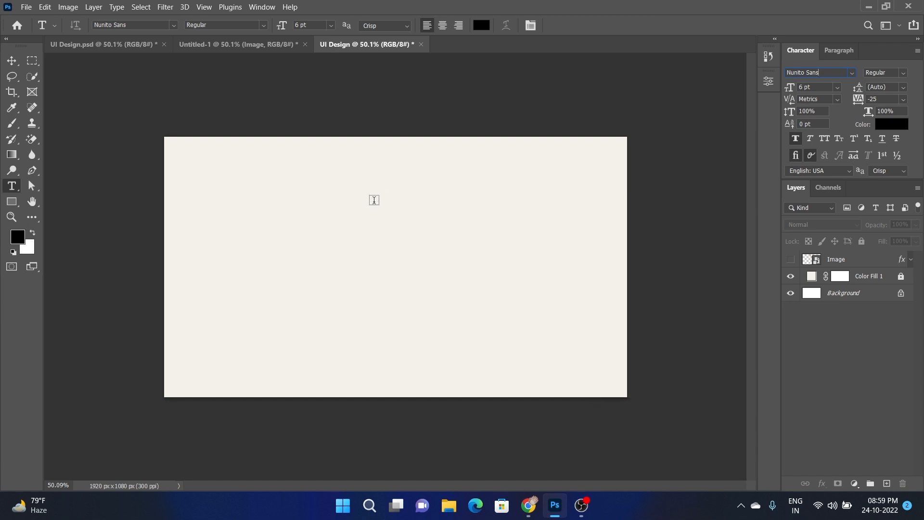
pyautogui.click(323, 174)
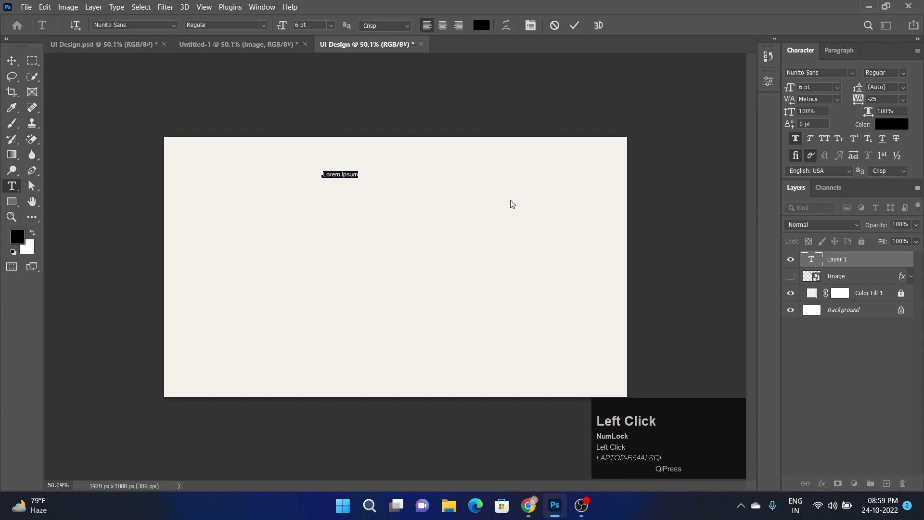
pyautogui.write('Home')
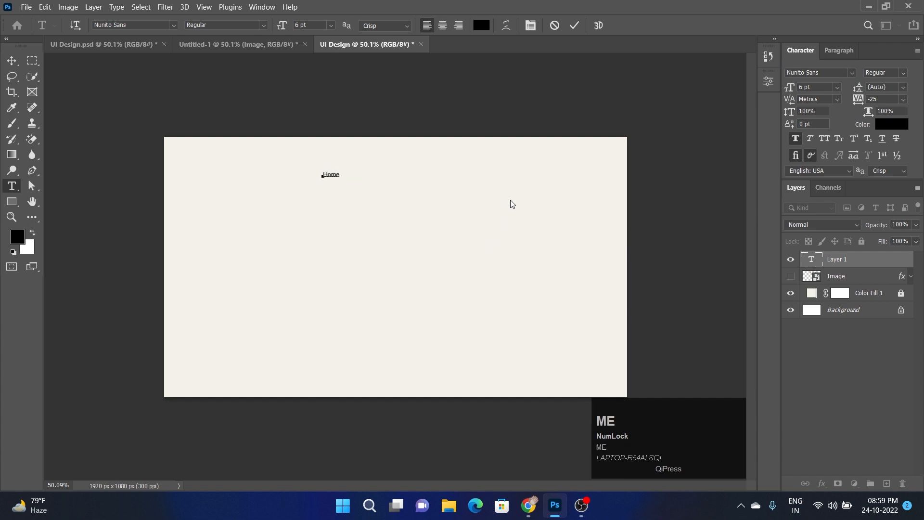
pyautogui.click(11, 60)
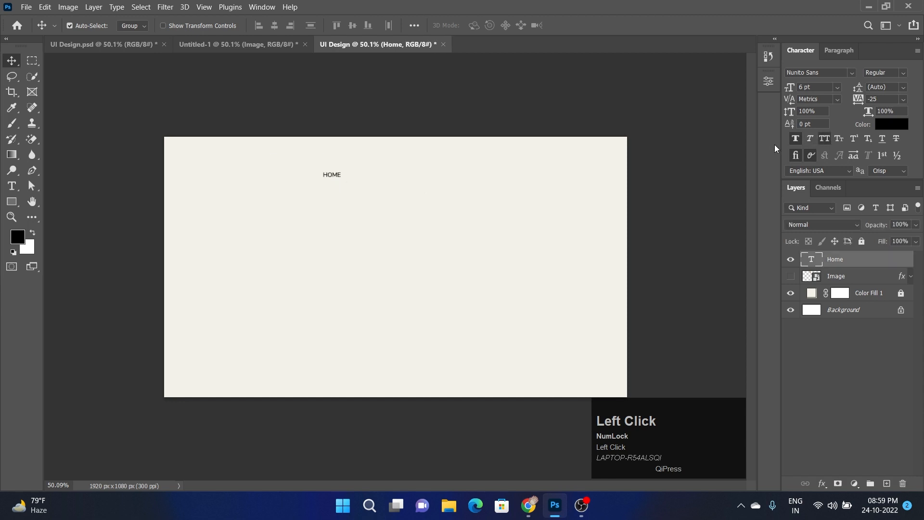
pyautogui.moveTo(336, 175); pyautogui.dragTo(335, 155)
# Step: Duplicate the Home text to its right and change the copy to "Technical Services"
pyautogui.moveTo(335, 154); pyautogui.dragTo(380, 155)
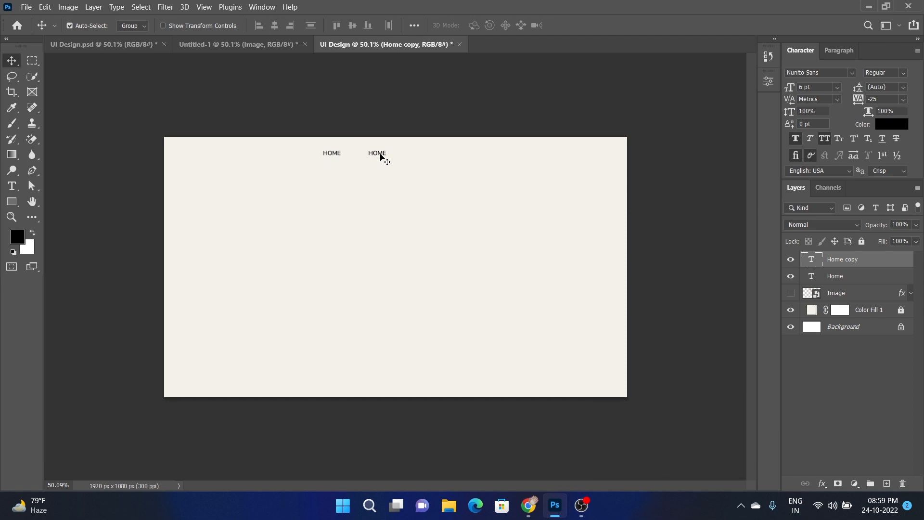
pyautogui.doubleClick(381, 155)
pyautogui.write('Technical Services')
pyautogui.click(482, 186)
# Step: Duplicate the menu text further along the row to add the "Security" and "Pricing" items
pyautogui.moveTo(408, 153); pyautogui.dragTo(531, 153)
pyautogui.doubleClick(498, 154)
pyautogui.write('Security')
pyautogui.click(553, 211)
pyautogui.doubleClick(531, 154)
pyautogui.write('Pricing')
pyautogui.click(603, 183)
# Step: Select all four menu texts and shift them together slightly to the left
pyautogui.moveTo(310, 138); pyautogui.dragTo(585, 180)
pyautogui.moveTo(529, 154); pyautogui.dragTo(518, 154)
pyautogui.click(554, 183)
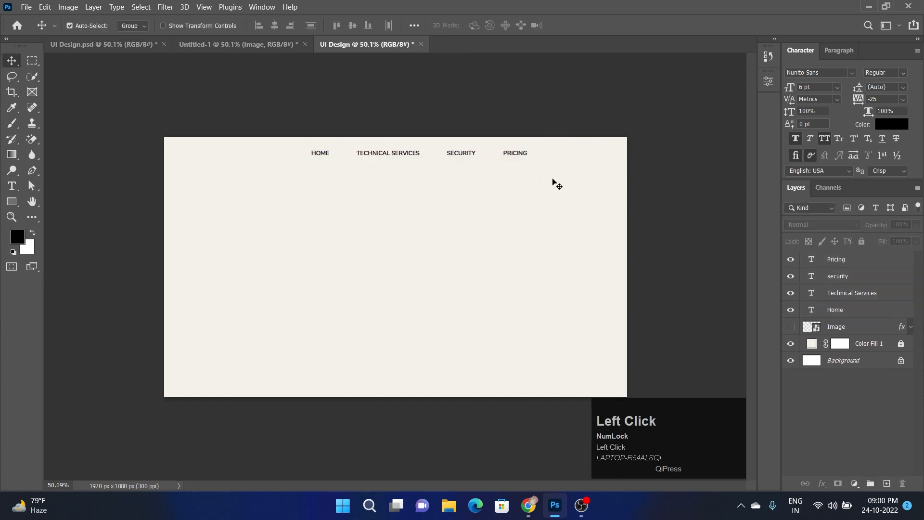
# Step: Duplicate the Pricing text to the far right of the menu row and change the copy to "Let's Do it"
pyautogui.keyDown('alt'); pyautogui.scroll(1, 538, 182); pyautogui.keyUp('alt')
pyautogui.click(516, 193)
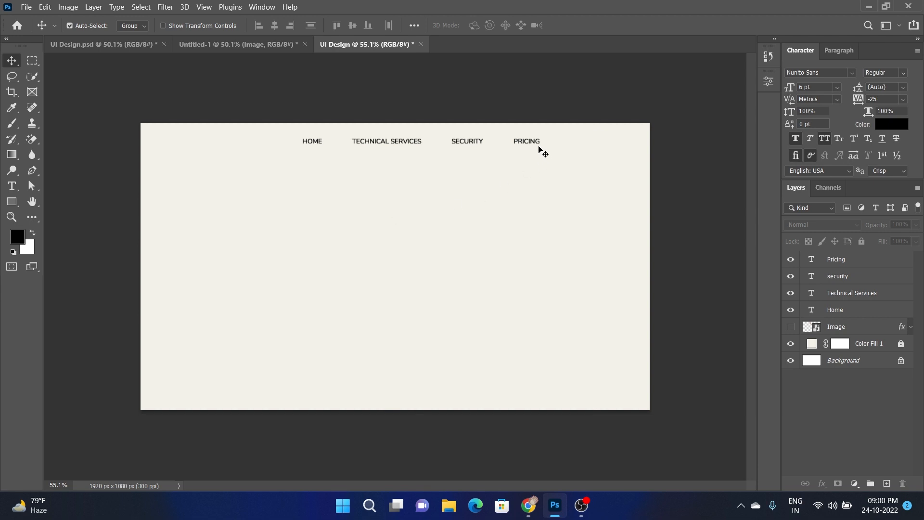
pyautogui.moveTo(527, 141); pyautogui.dragTo(606, 143)
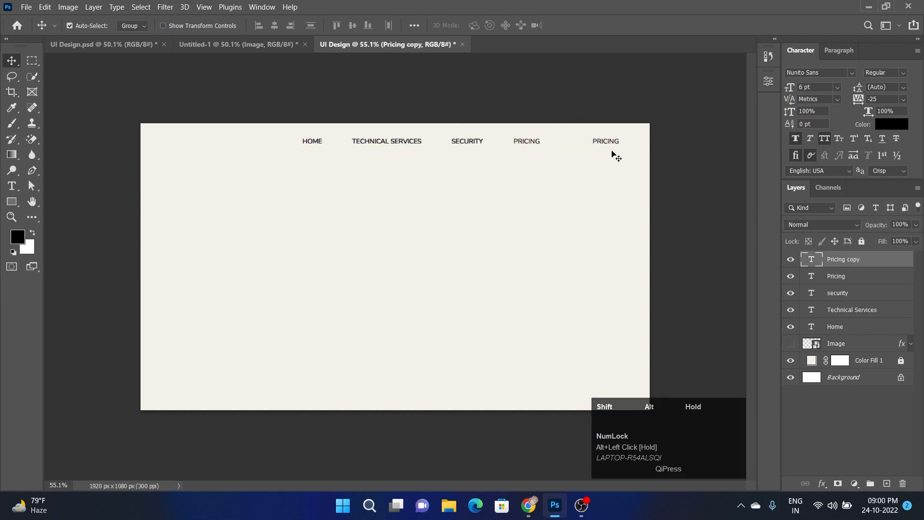
pyautogui.doubleClick(605, 143)
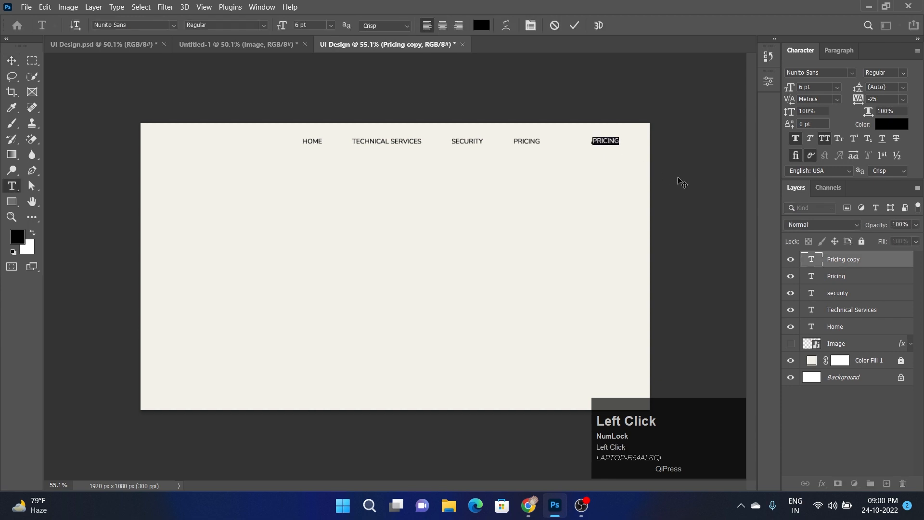
pyautogui.write("ET'S")
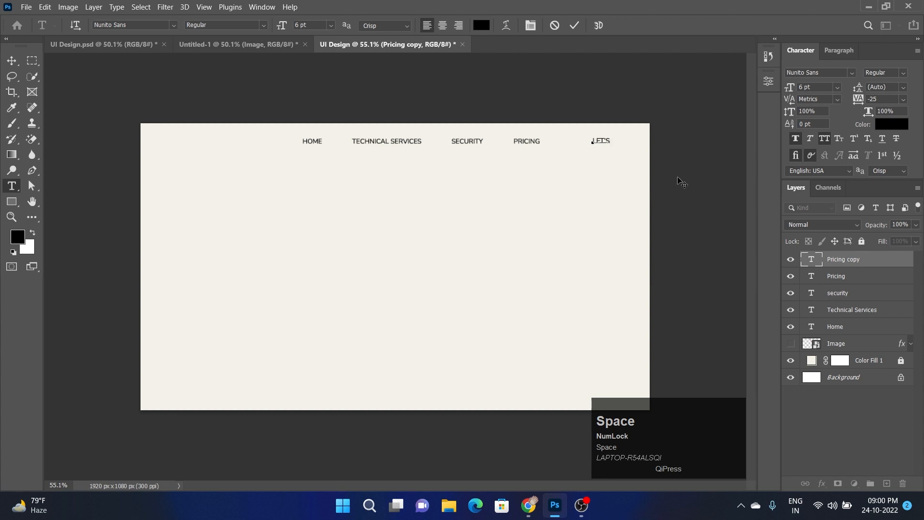
pyautogui.write(' DO IT')
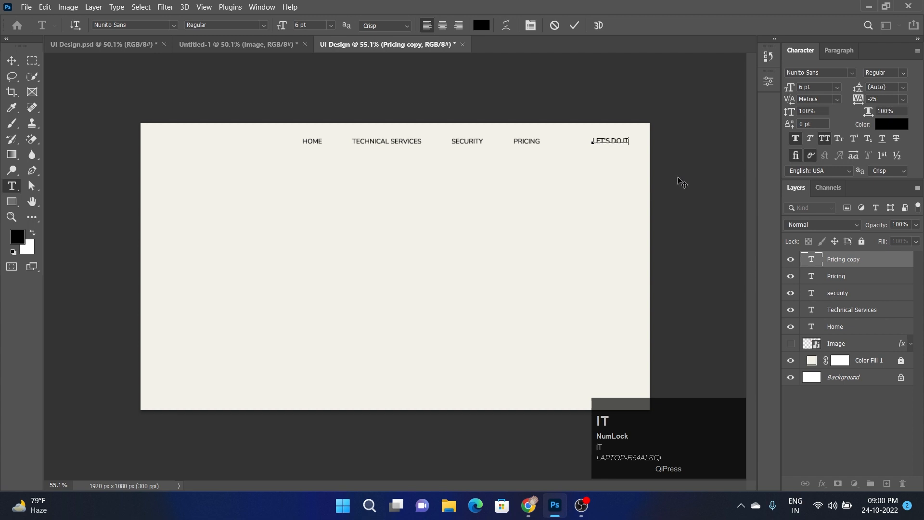
pyautogui.click(575, 25)
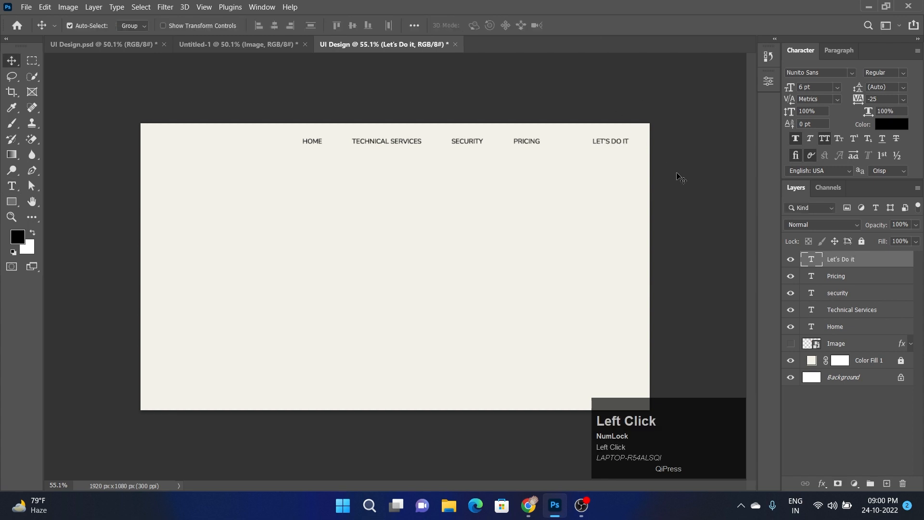
# Step: Draw a rectangle about 221 x 83 px around the "Let's Do it" text with a peach fill and no stroke
pyautogui.click(12, 201)
pyautogui.click(178, 26)
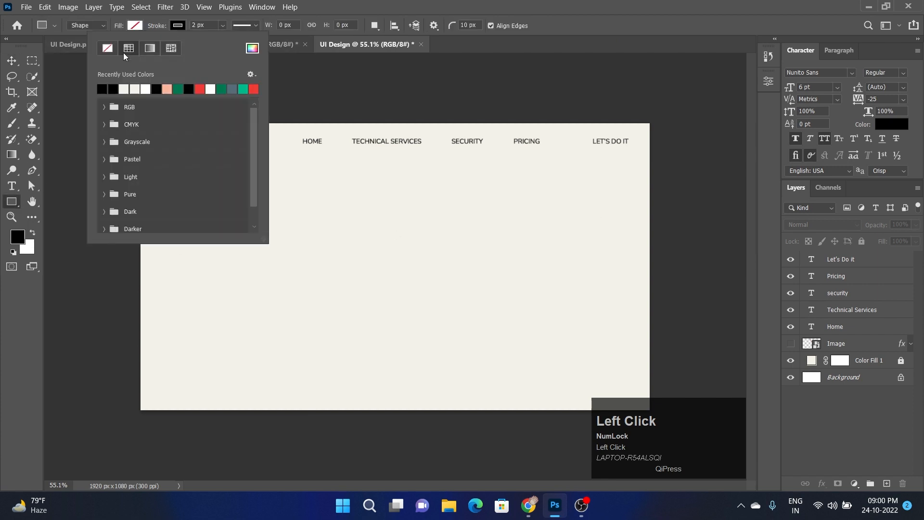
pyautogui.click(108, 49)
pyautogui.click(135, 26)
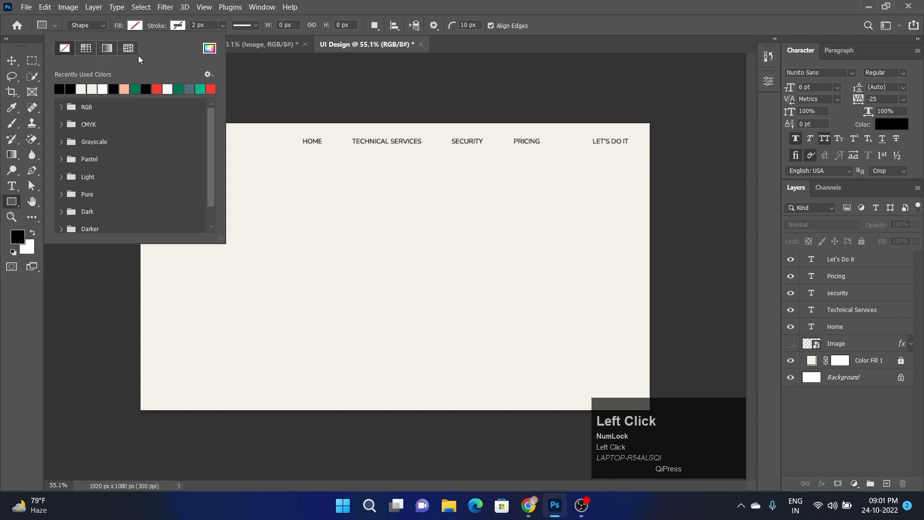
pyautogui.click(125, 90)
pyautogui.click(140, 24)
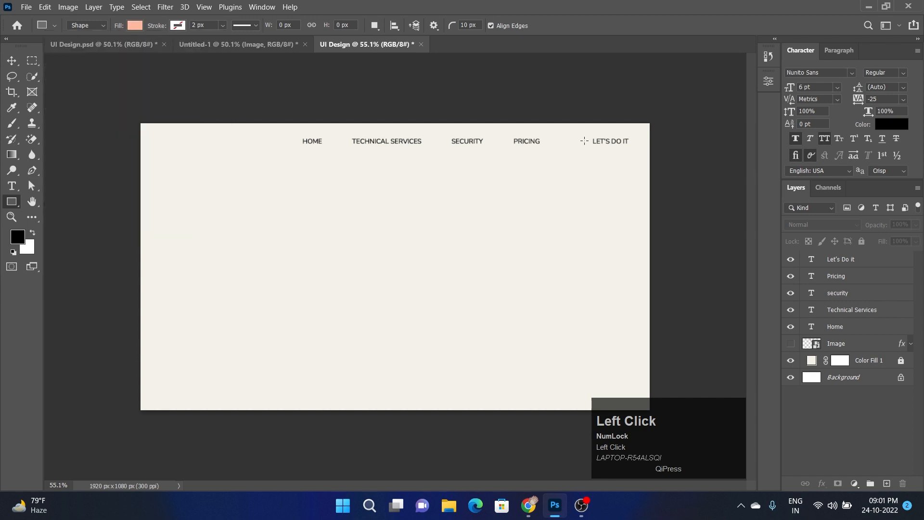
pyautogui.moveTo(581, 131); pyautogui.dragTo(639, 152)
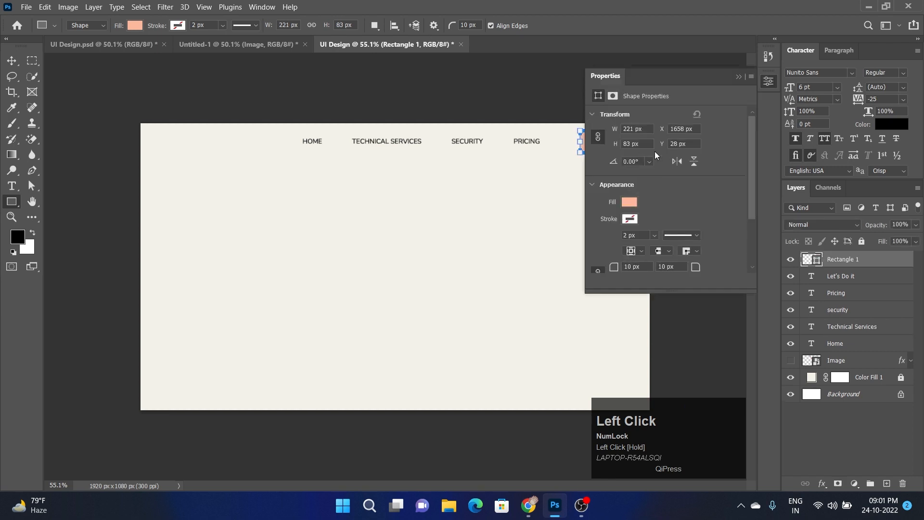
# Step: Increase the peach rectangle's corner radius until its ends are fully rounded like a pill button
pyautogui.scroll(-2, 711, 243)
pyautogui.moveTo(695, 239); pyautogui.dragTo(767, 232)
pyautogui.click(739, 77)
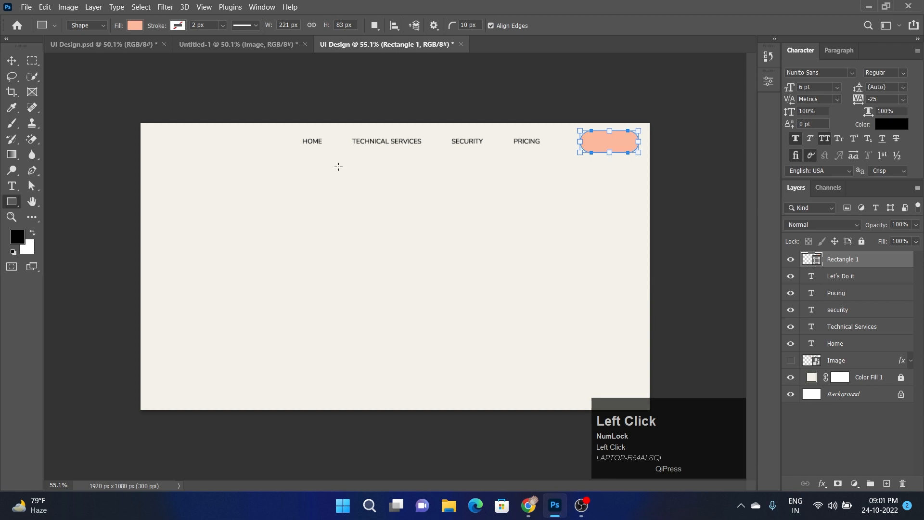
# Step: Move the peach rectangle layer directly below the "Let's Do it" text layer
pyautogui.click(12, 61)
pyautogui.click(628, 165)
pyautogui.click(619, 151)
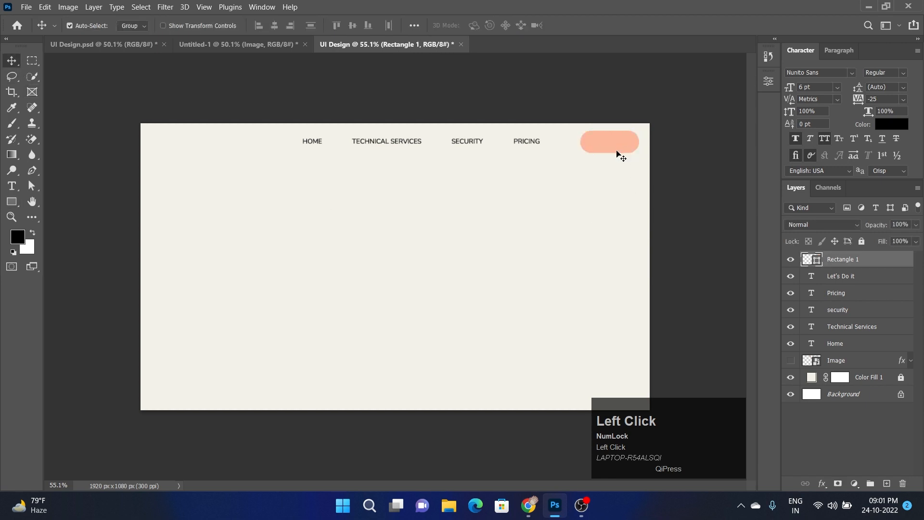
pyautogui.moveTo(830, 263); pyautogui.dragTo(829, 284)
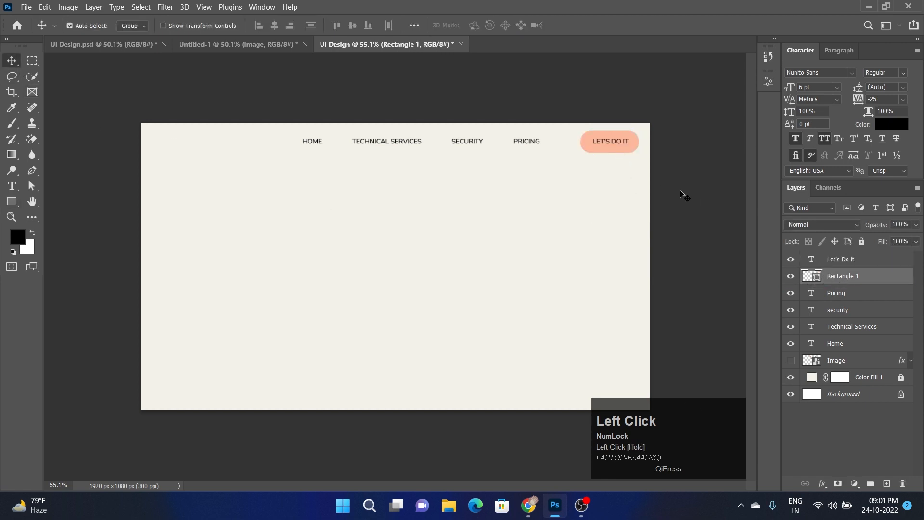
# Step: Align the "Let's Do it" text and the peach pill on their horizontal and vertical centers
pyautogui.click(624, 140)
pyautogui.keyDown('shift'); pyautogui.click(617, 150); pyautogui.keyUp('shift')
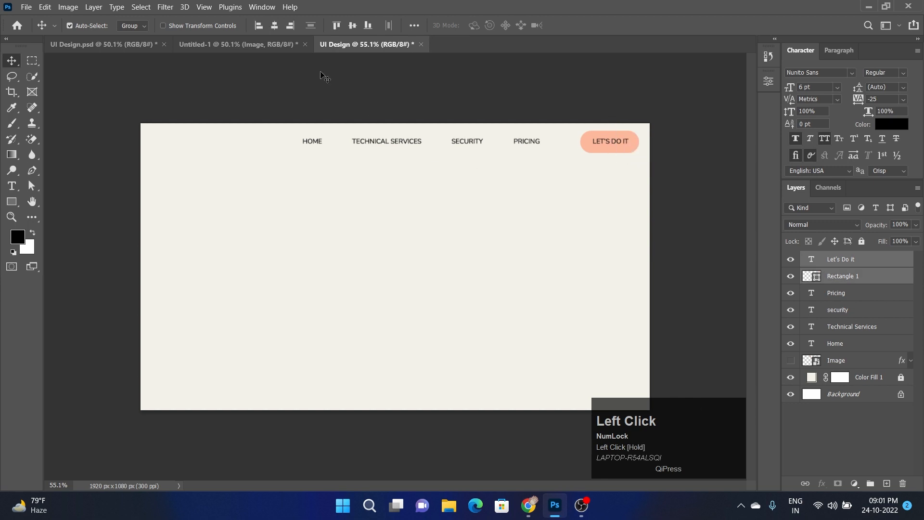
pyautogui.click(356, 28)
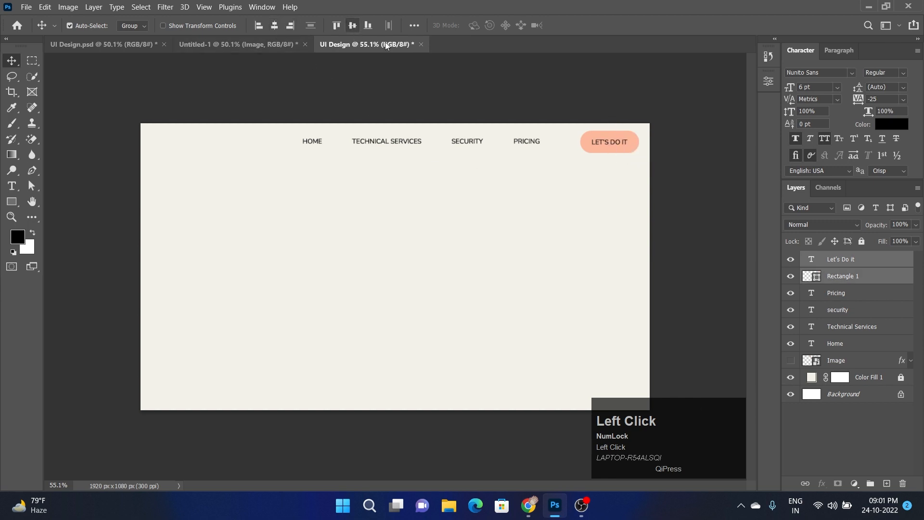
pyautogui.click(625, 99)
pyautogui.moveTo(622, 95); pyautogui.dragTo(656, 201)
pyautogui.click(660, 202)
# Step: Align the vertical centers of all menu texts with the "Let's Do it" button
pyautogui.moveTo(280, 142); pyautogui.dragTo(524, 148)
pyautogui.click(330, 145)
pyautogui.moveTo(284, 133); pyautogui.dragTo(621, 172)
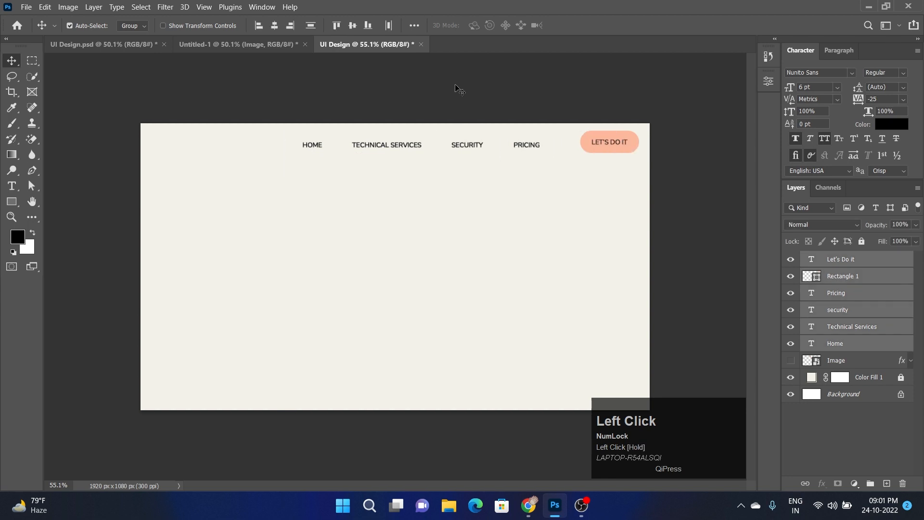
pyautogui.click(353, 25)
pyautogui.click(631, 182)
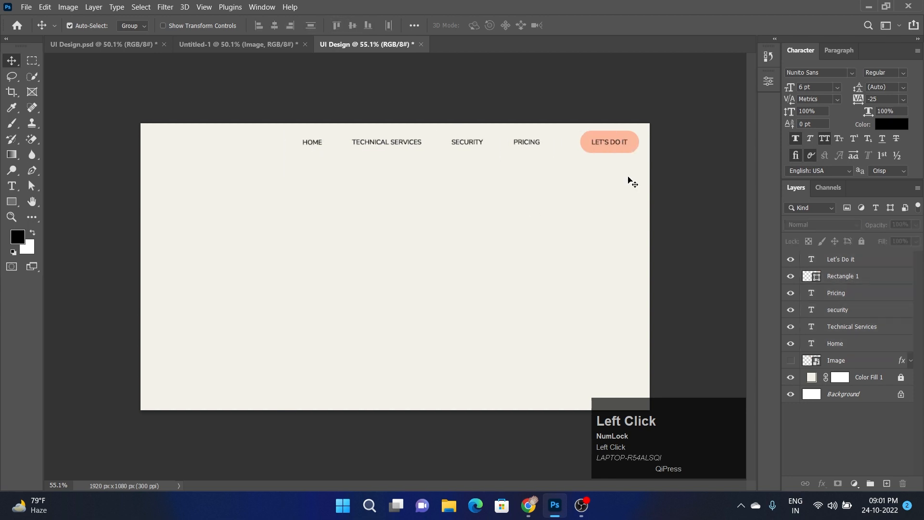
# Step: Nudge the "Let's Do it" text and its peach pill together slightly to the left
pyautogui.moveTo(608, 114); pyautogui.dragTo(626, 182)
pyautogui.press('Left')
pyautogui.press('Left')
pyautogui.press('Left')
pyautogui.press('Left')
pyautogui.press('Left')
pyautogui.press('Left')
pyautogui.press('Left')
pyautogui.press('Left')
pyautogui.press('Left')
pyautogui.press('Left')
pyautogui.press('Left')
pyautogui.press('Left')
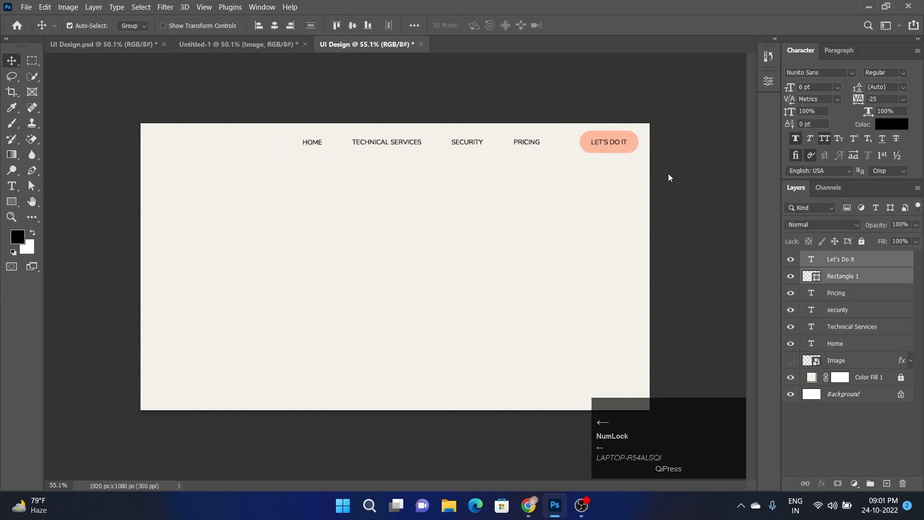
pyautogui.click(672, 173)
# Step: Add a Multiply drop shadow to the peach pill with 16% opacity, 90° angle, 47 px distance and 65 px size
pyautogui.click(633, 147)
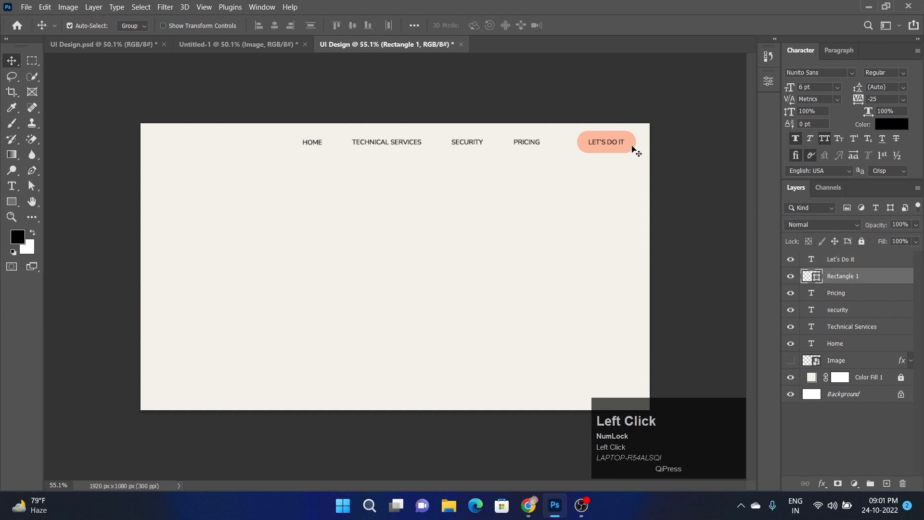
pyautogui.click(822, 483)
pyautogui.click(725, 339)
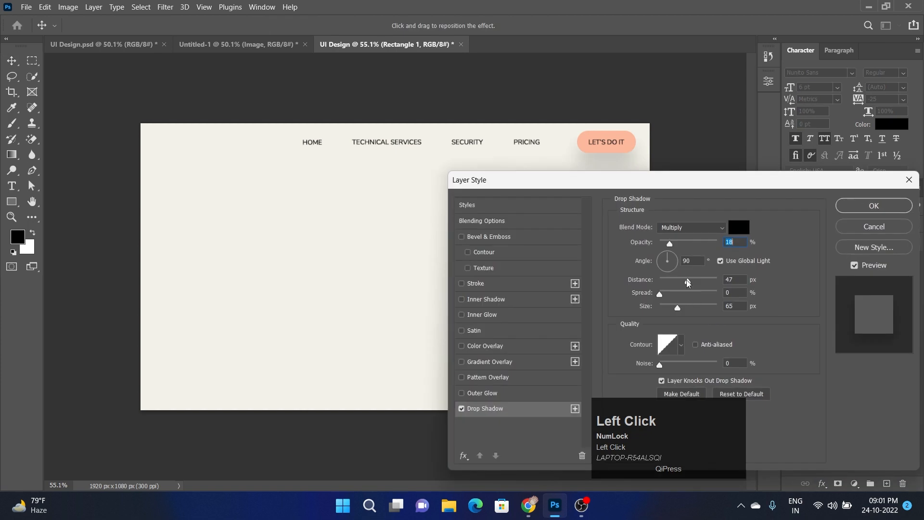
pyautogui.moveTo(634, 204); pyautogui.dragTo(333, 227)
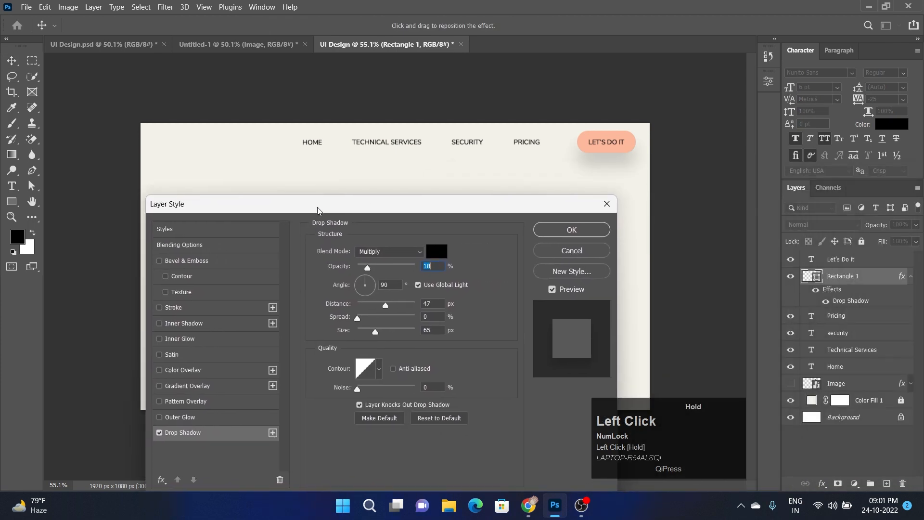
pyautogui.write('16')
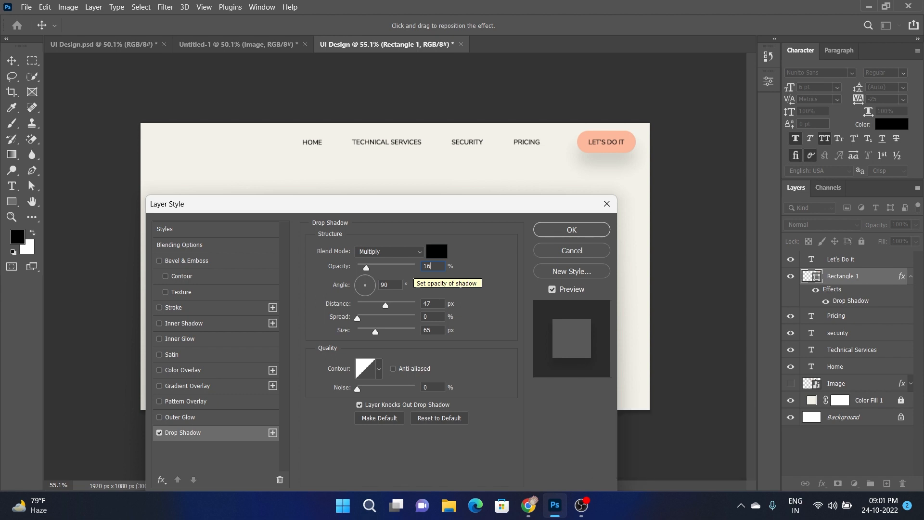
pyautogui.moveTo(367, 268); pyautogui.dragTo(401, 273)
pyautogui.write('16')
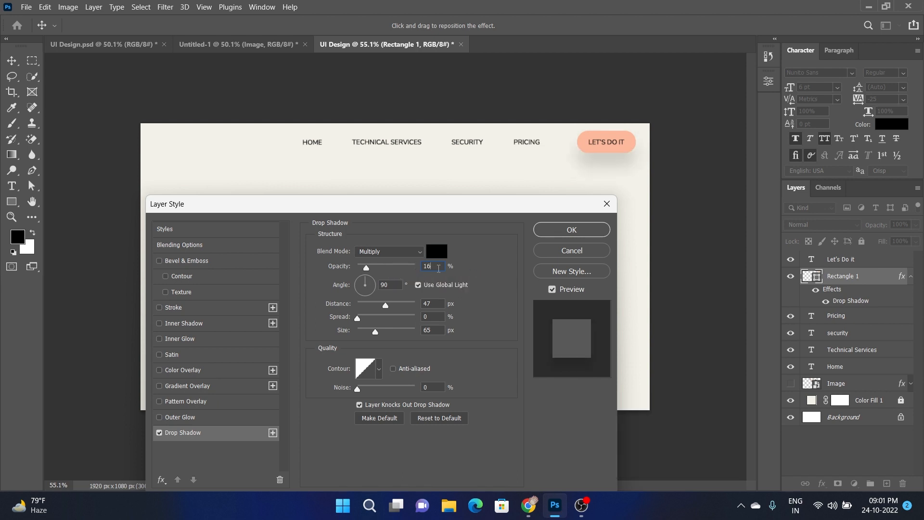
pyautogui.doubleClick(436, 267)
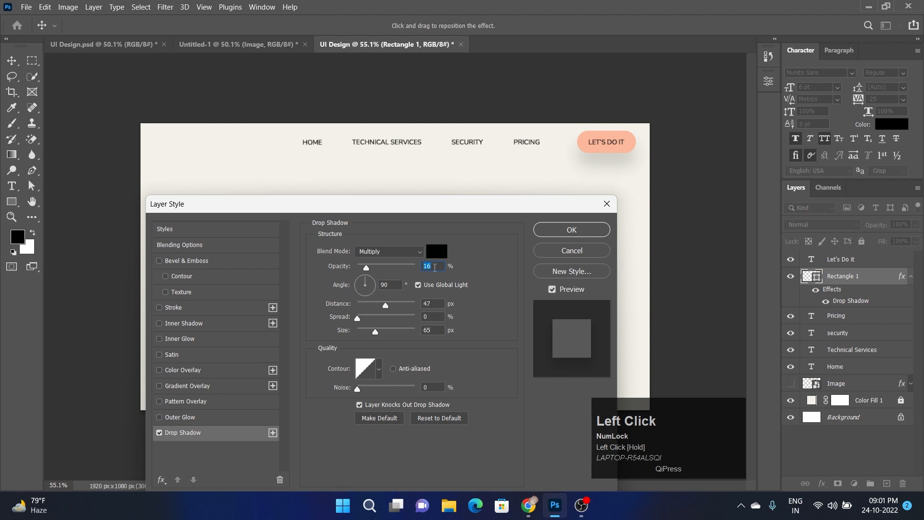
pyautogui.write('10')
pyautogui.press('Return')
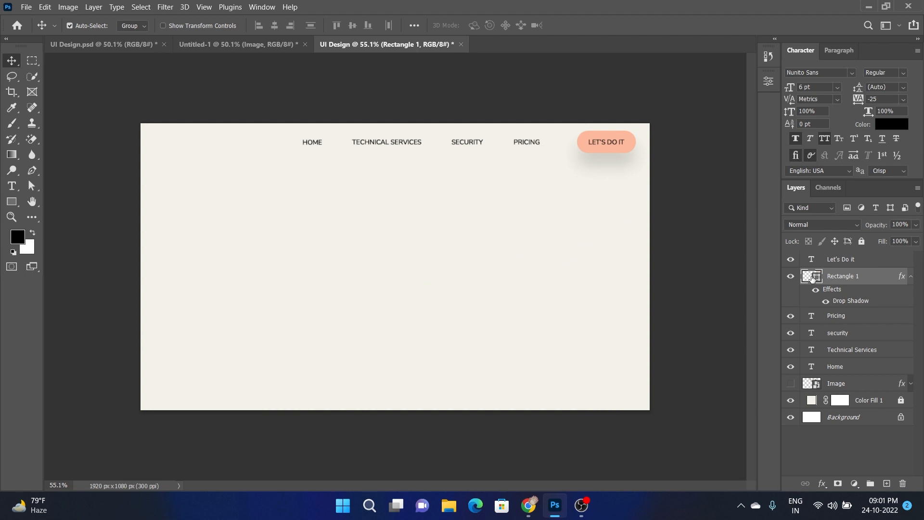
# Step: Compare the peach pill with and without its drop shadow, readjust the shadow's opacity and collapse the layer's effects list
pyautogui.click(826, 304)
pyautogui.click(826, 304)
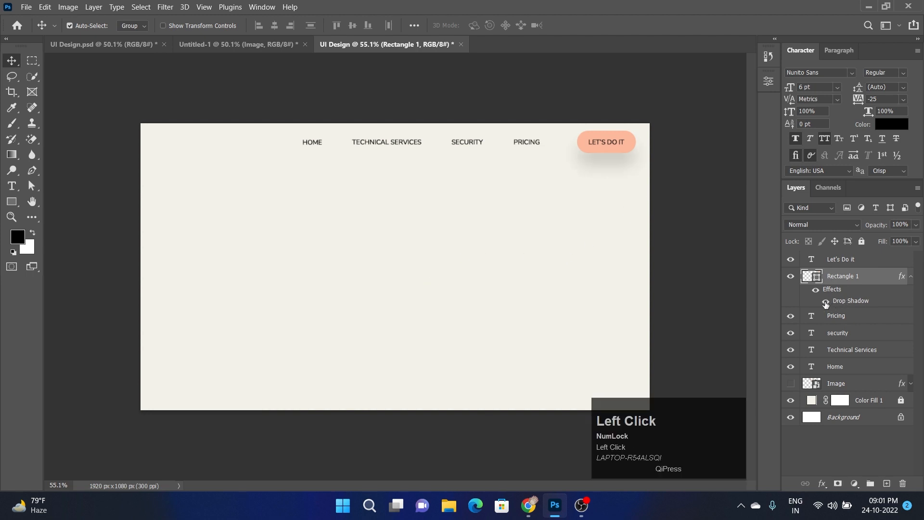
pyautogui.doubleClick(853, 305)
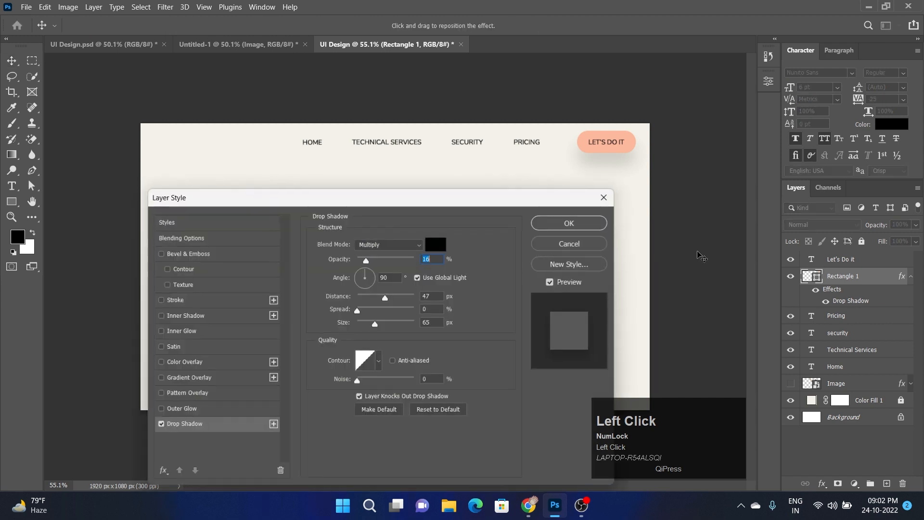
pyautogui.doubleClick(431, 258)
pyautogui.write('16')
pyautogui.moveTo(433, 260); pyautogui.dragTo(403, 264)
pyautogui.write('20')
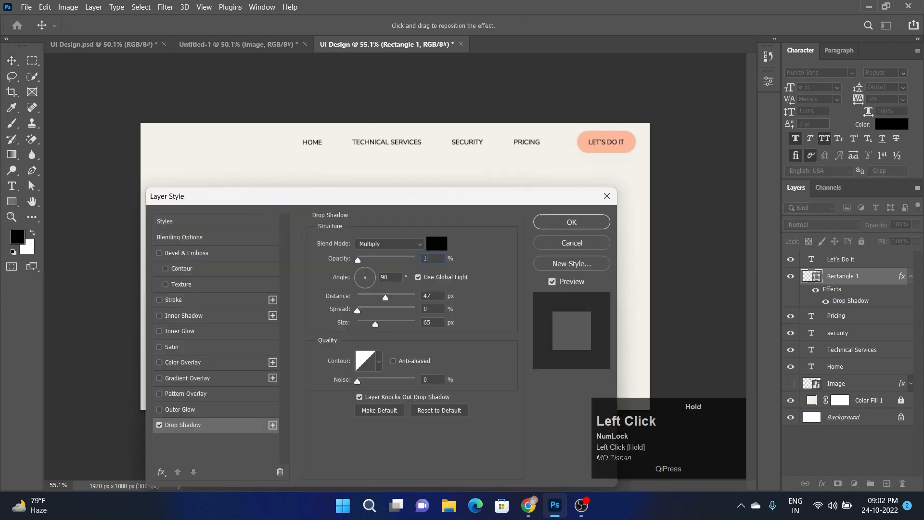
pyautogui.click(588, 224)
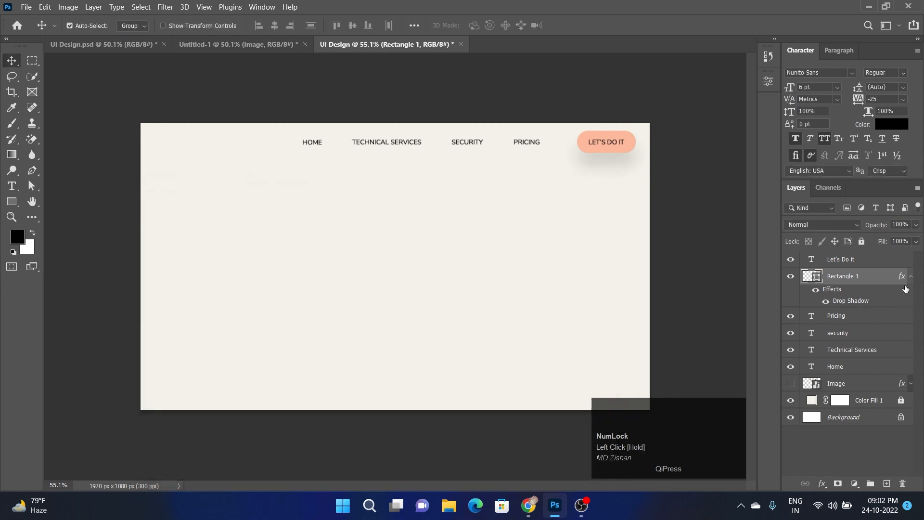
pyautogui.click(910, 277)
pyautogui.click(704, 245)
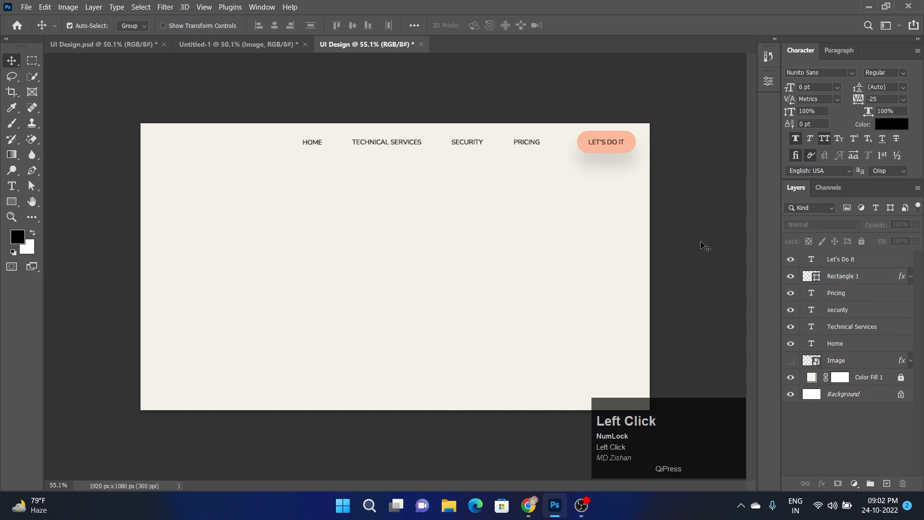
pyautogui.click(700, 241)
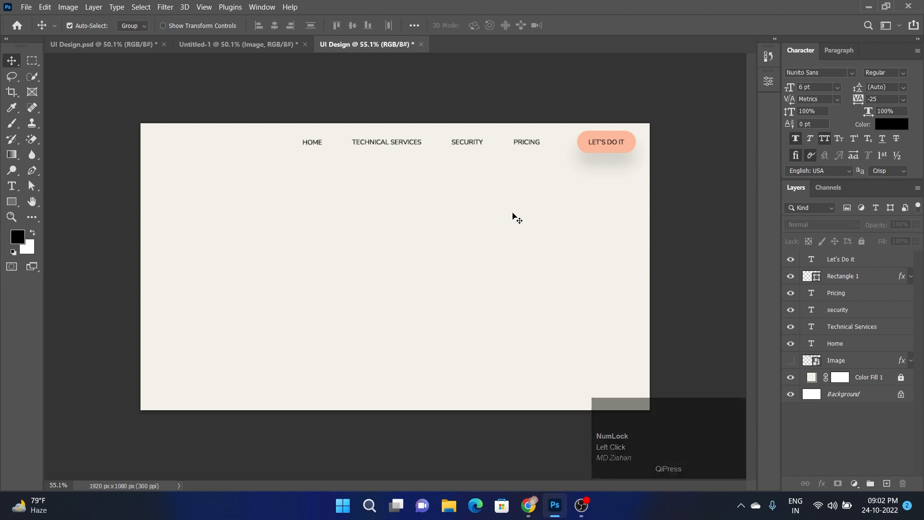
# Step: Show the Image layer again and move the cut-out woman slightly right and down
pyautogui.click(791, 361)
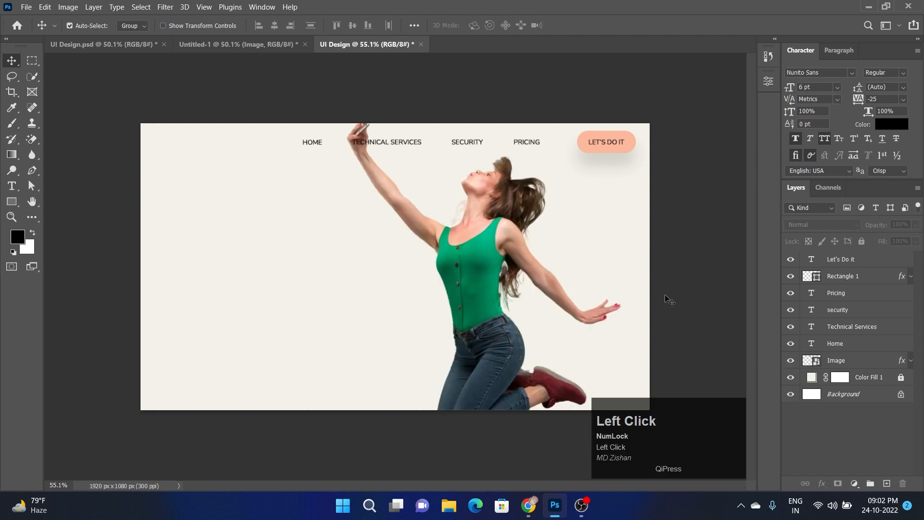
pyautogui.click(500, 258)
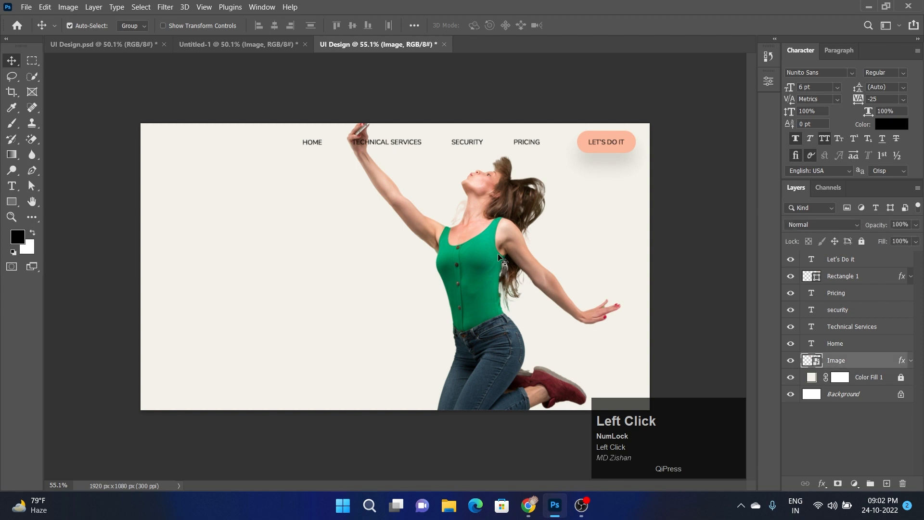
pyautogui.moveTo(479, 247); pyautogui.dragTo(496, 259)
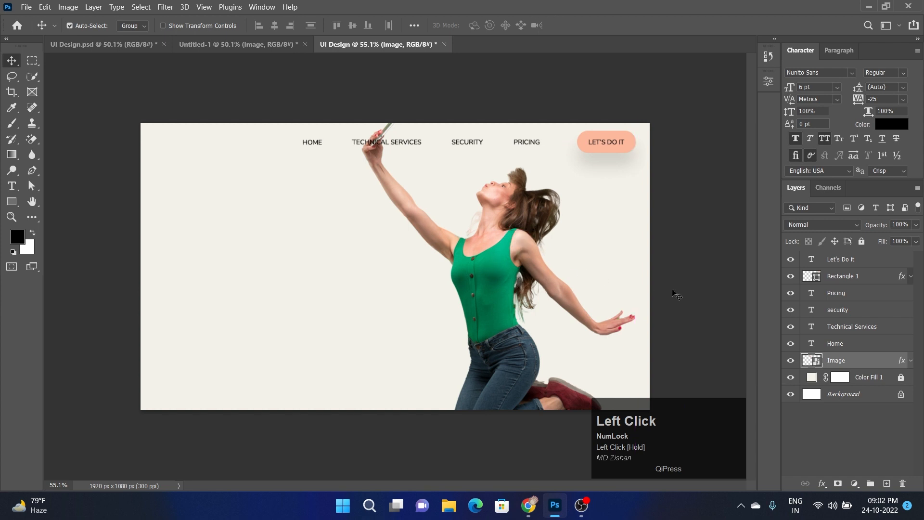
pyautogui.click(611, 265)
pyautogui.click(531, 291)
pyautogui.click(699, 295)
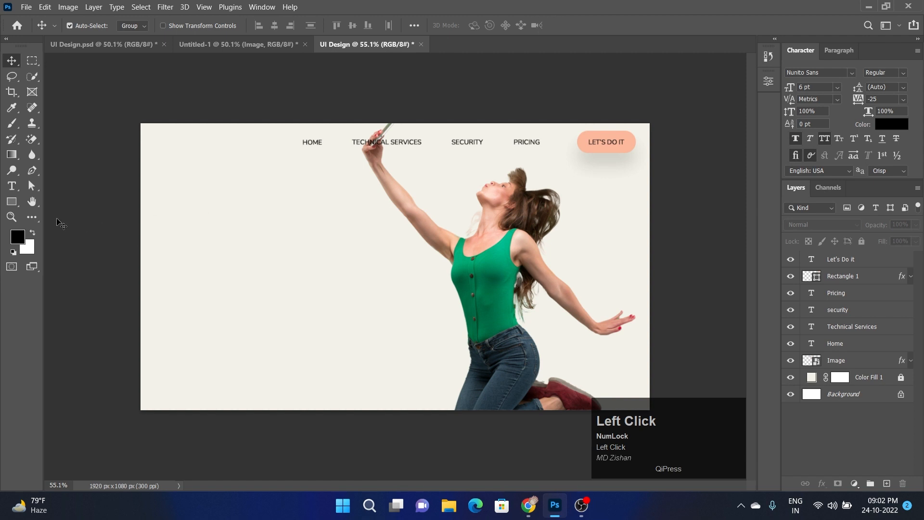
# Step: Draw a circle about 607 px across beside the woman with a bright green fill and no stroke, and shift it slightly up and left
pyautogui.click(12, 207)
pyautogui.click(12, 207)
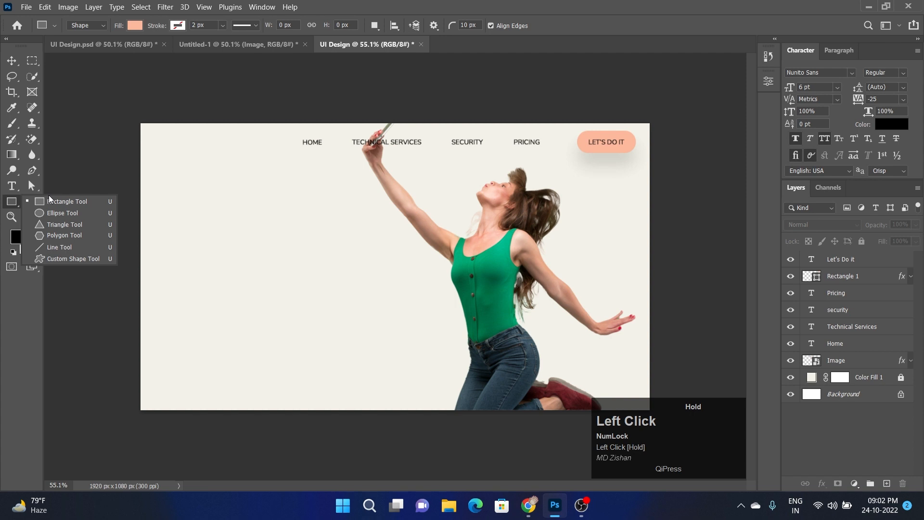
pyautogui.click(68, 216)
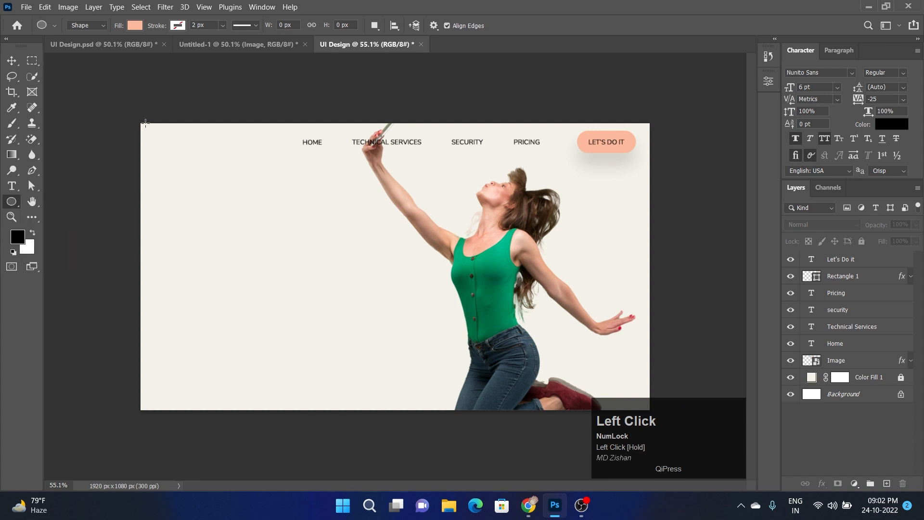
pyautogui.click(135, 27)
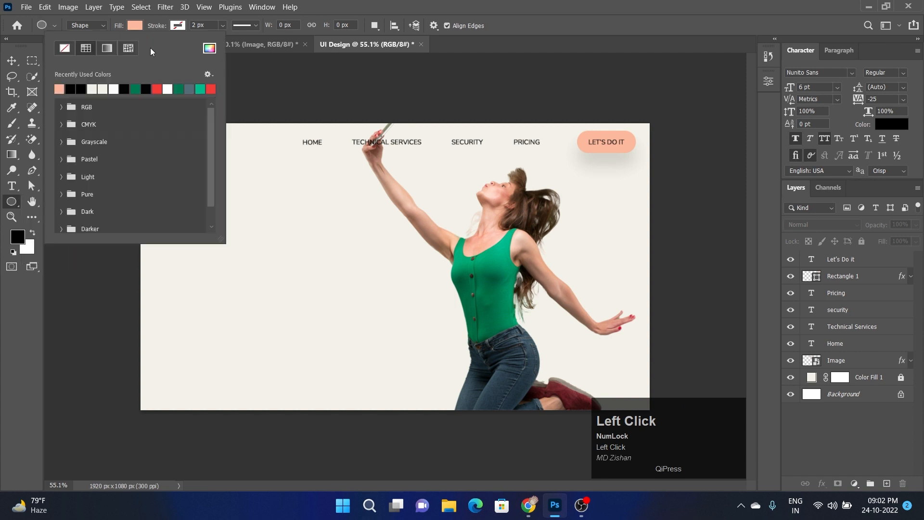
pyautogui.click(201, 89)
pyautogui.click(137, 27)
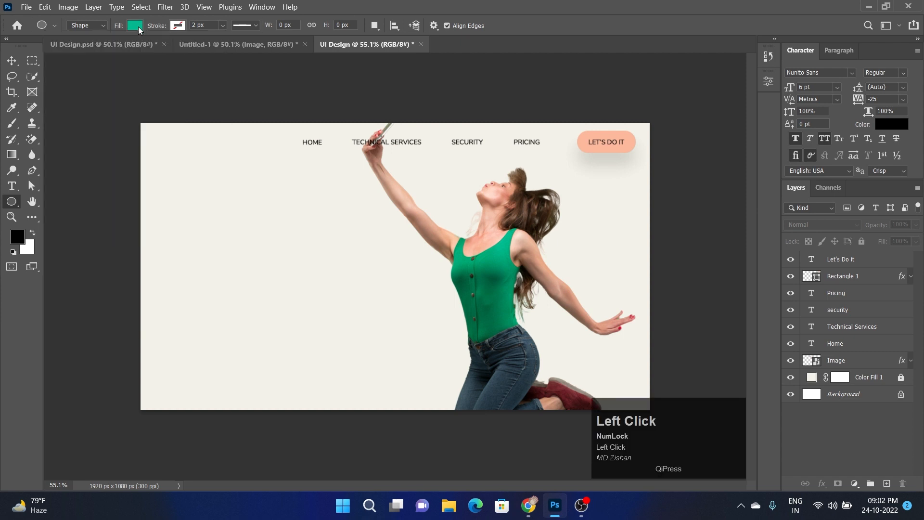
pyautogui.moveTo(279, 217); pyautogui.dragTo(476, 378)
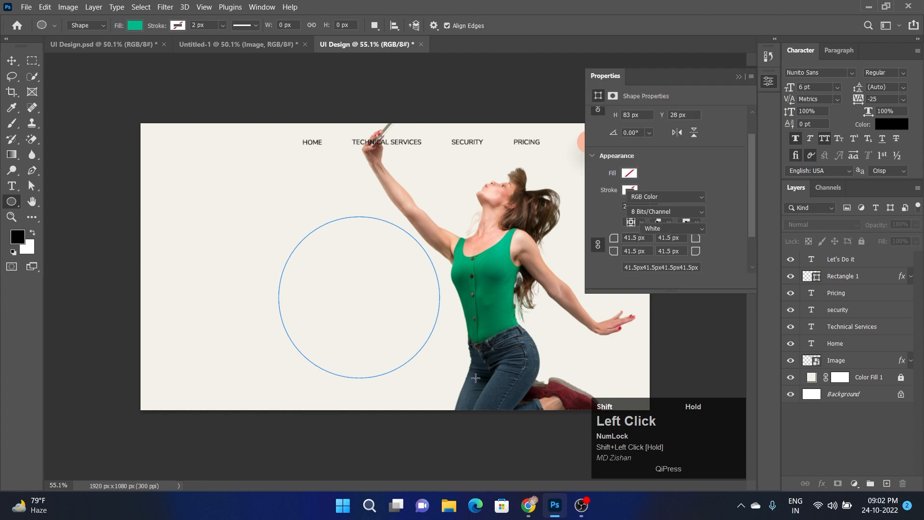
pyautogui.click(12, 60)
pyautogui.moveTo(377, 294); pyautogui.dragTo(385, 296)
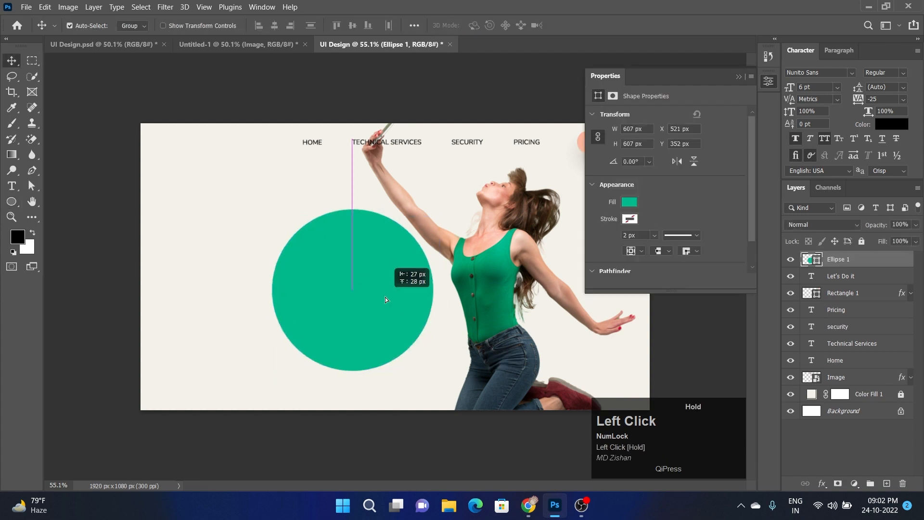
# Step: Remove the circle's fill and give it a dark green stroke
pyautogui.click(629, 204)
pyautogui.click(604, 225)
pyautogui.click(642, 198)
pyautogui.click(629, 219)
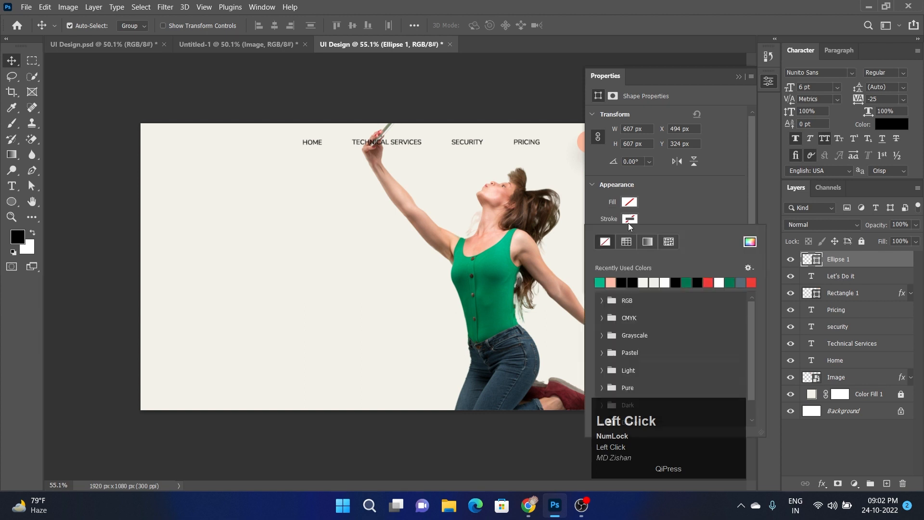
pyautogui.click(687, 282)
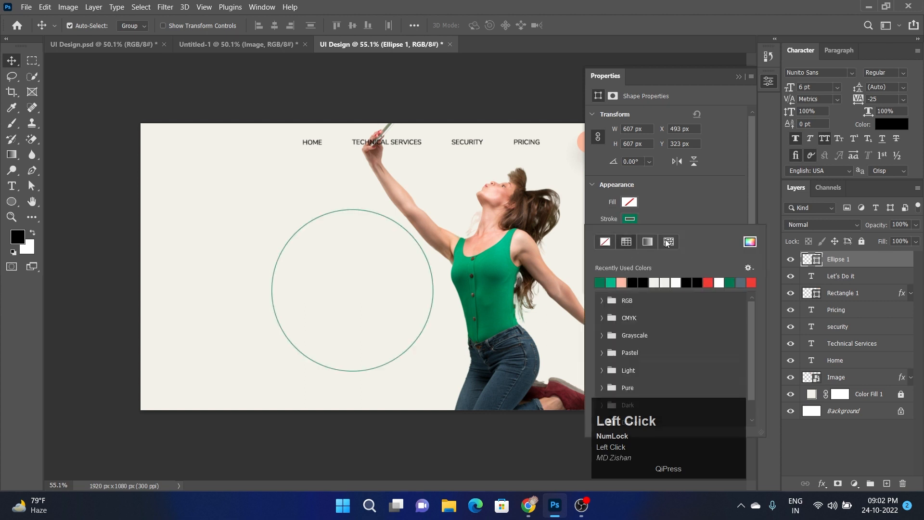
# Step: Set the circle's stroke width to 145 px and move the ring about 87 px straight left
pyautogui.click(632, 220)
pyautogui.moveTo(645, 234); pyautogui.dragTo(617, 239)
pyautogui.write('145')
pyautogui.press('Return')
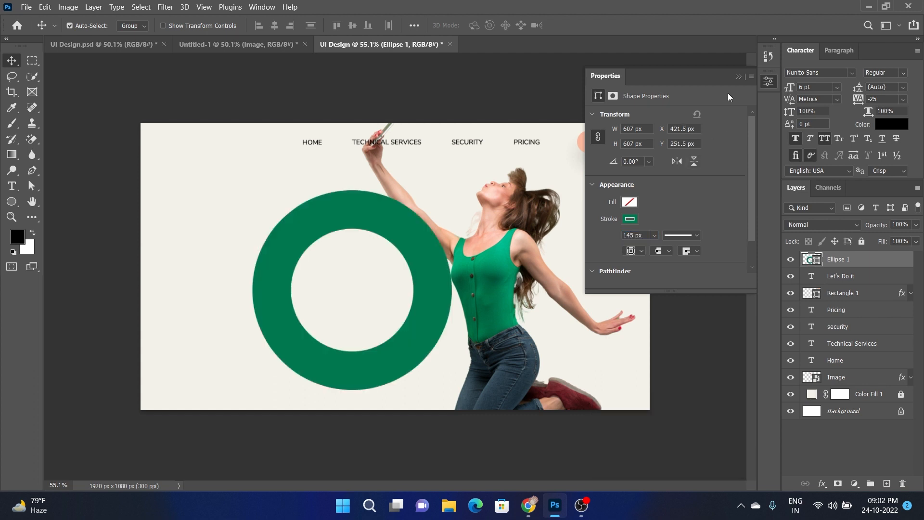
pyautogui.click(739, 77)
pyautogui.moveTo(428, 303); pyautogui.dragTo(406, 303)
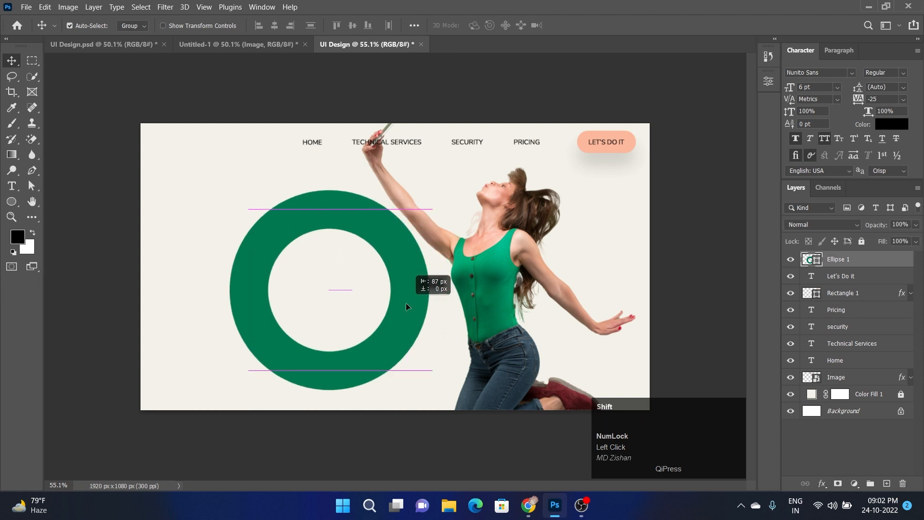
# Step: Try to recolour the ring with a green sampled from the woman's top
pyautogui.doubleClick(818, 261)
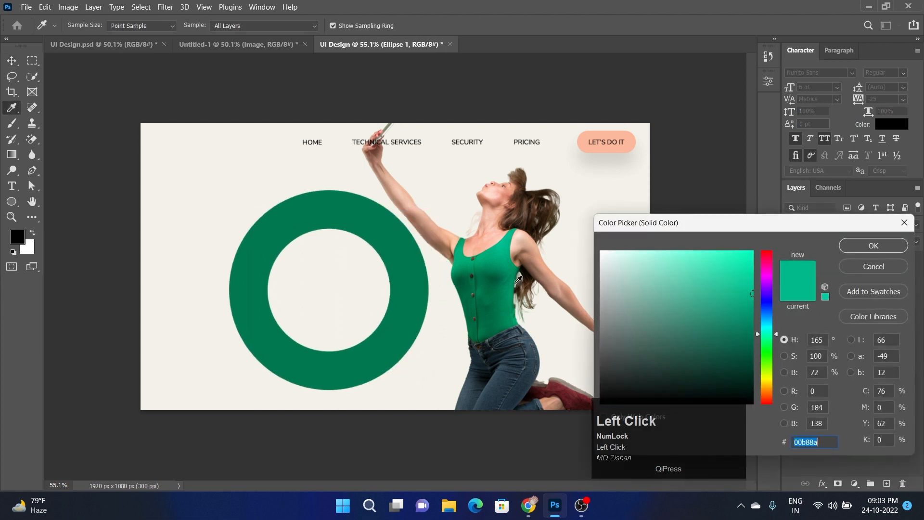
pyautogui.click(507, 239)
pyautogui.click(874, 245)
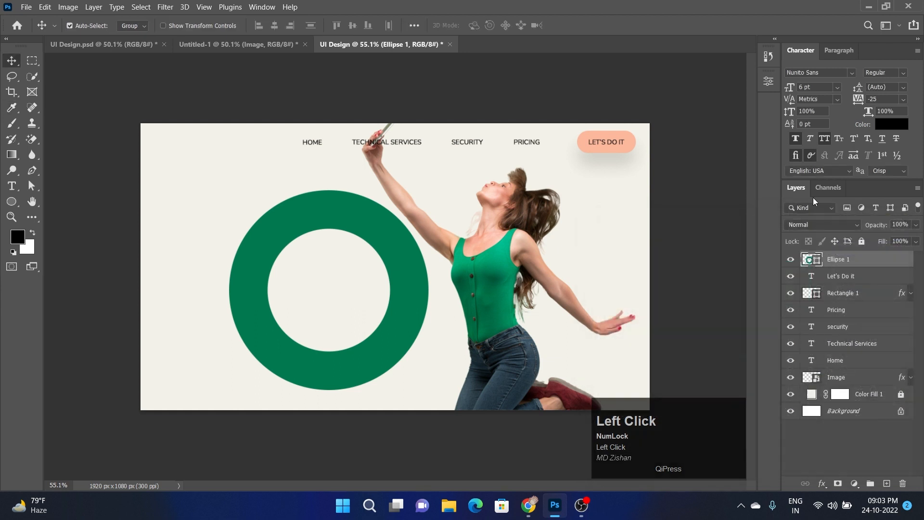
# Step: Change the ring's stroke to the bright green from the recently used colours
pyautogui.click(767, 87)
pyautogui.click(628, 218)
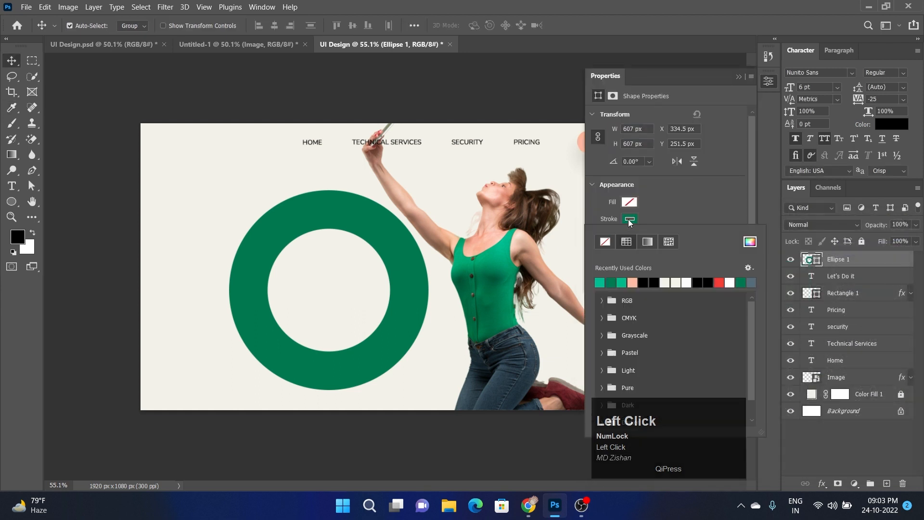
pyautogui.click(600, 285)
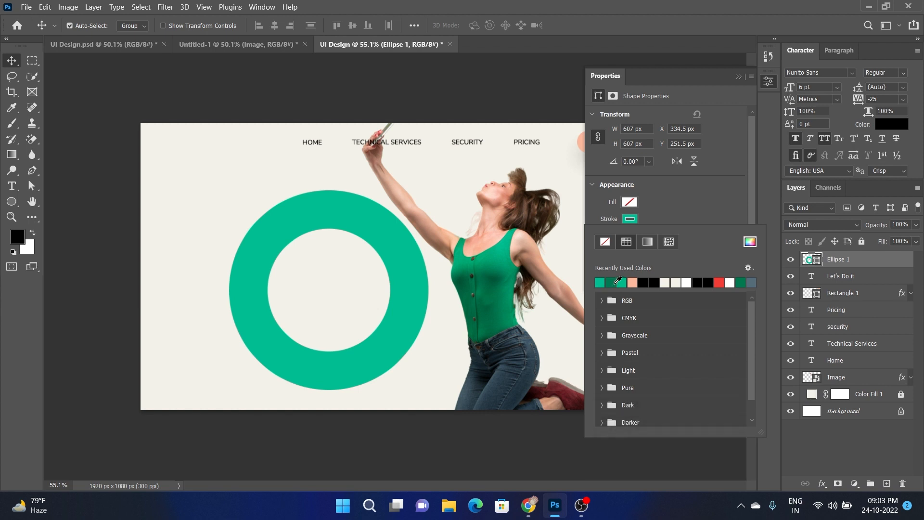
pyautogui.click(723, 85)
pyautogui.click(739, 77)
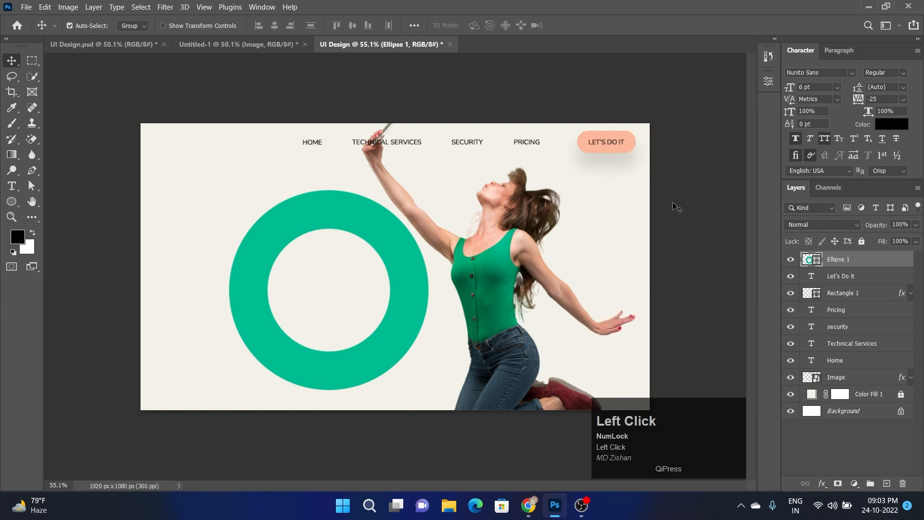
# Step: Move the ring further left and scale it down evenly to about 567 px across
pyautogui.moveTo(402, 347); pyautogui.dragTo(360, 342)
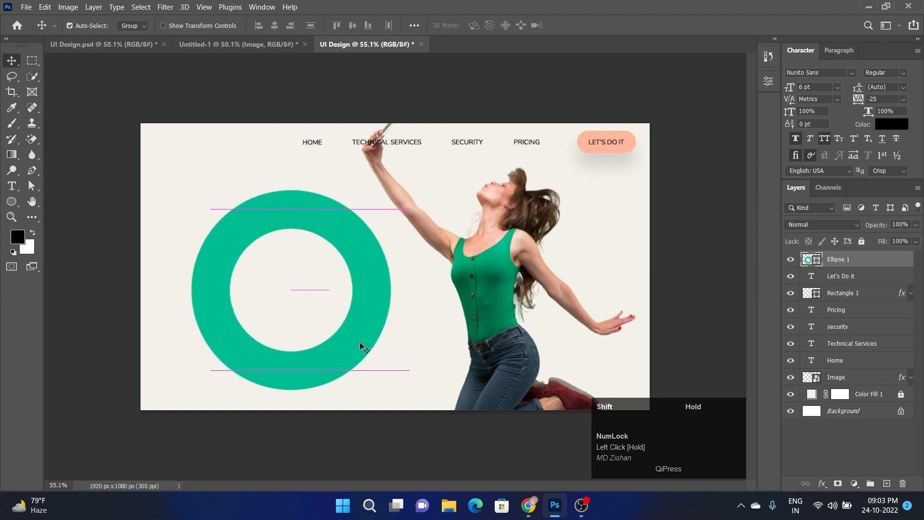
pyautogui.hotkey('ctrl', 't')
pyautogui.moveTo(390, 190); pyautogui.dragTo(384, 197)
pyautogui.click(597, 26)
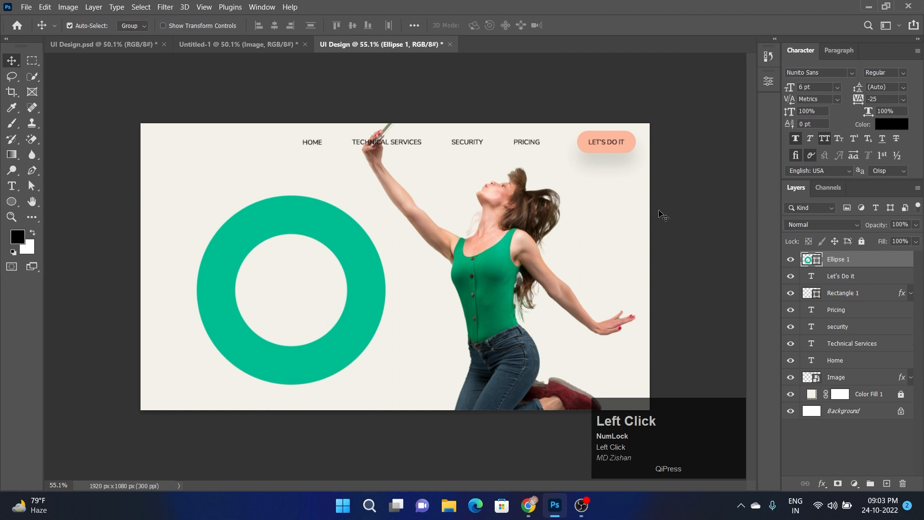
pyautogui.moveTo(332, 339); pyautogui.dragTo(340, 333)
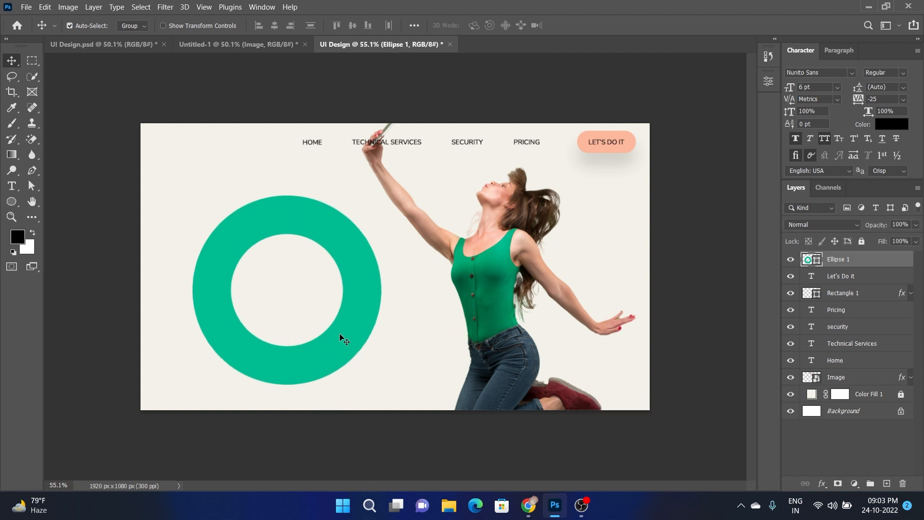
pyautogui.click(380, 424)
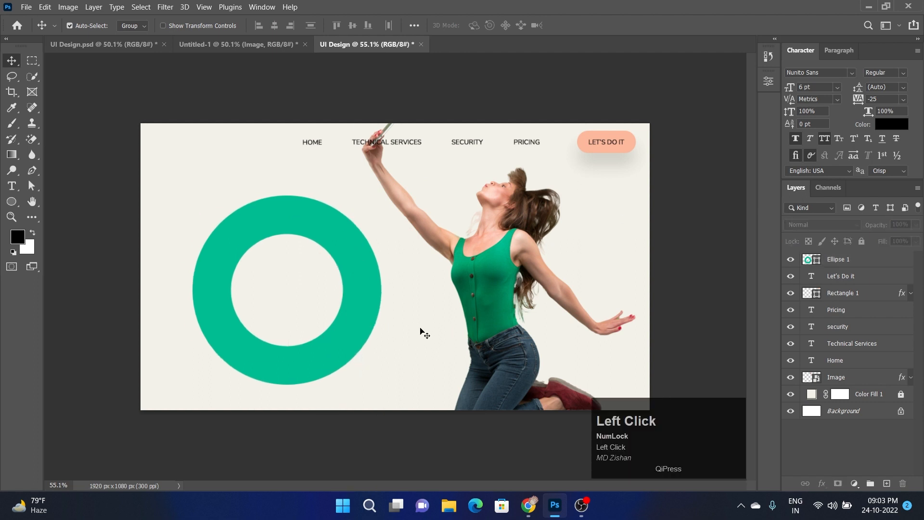
# Step: Show the rulers and place a vertical and a horizontal guide crossing inside the ring's hole
pyautogui.hotkey('ctrl', 'r')
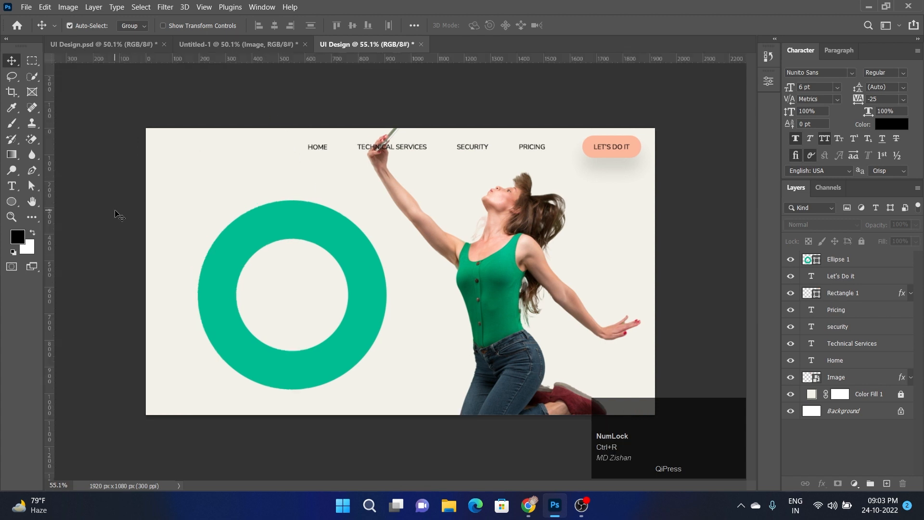
pyautogui.moveTo(52, 277); pyautogui.dragTo(310, 282)
pyautogui.moveTo(402, 61); pyautogui.dragTo(420, 323)
# Step: Select the ring and give its stroke a slightly darker green
pyautogui.click(370, 270)
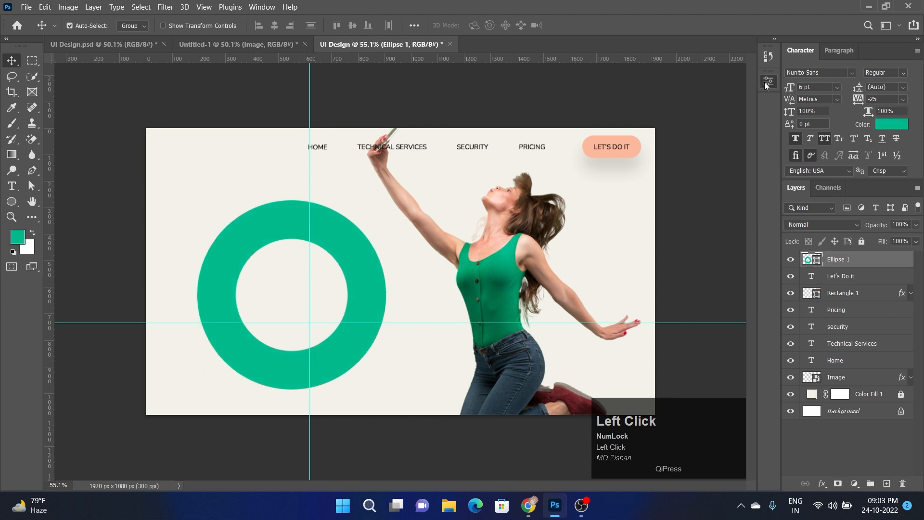
pyautogui.click(768, 81)
pyautogui.click(629, 218)
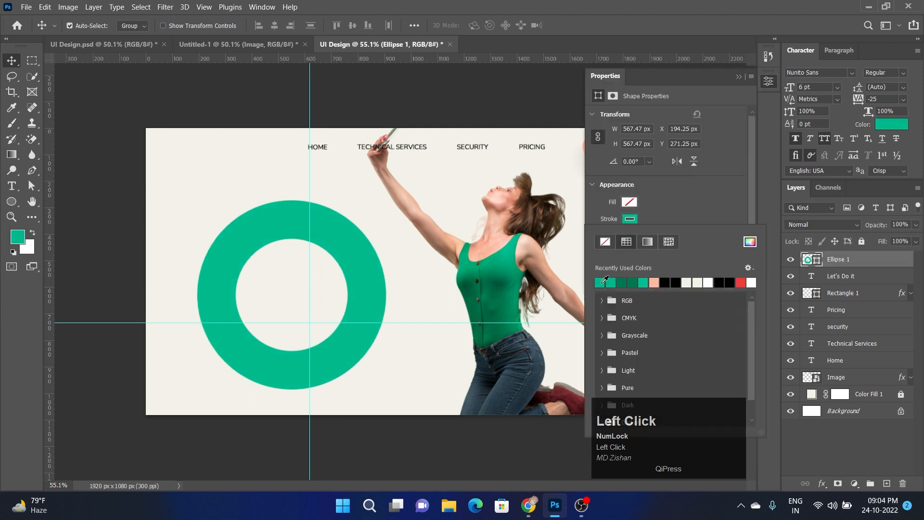
pyautogui.click(738, 76)
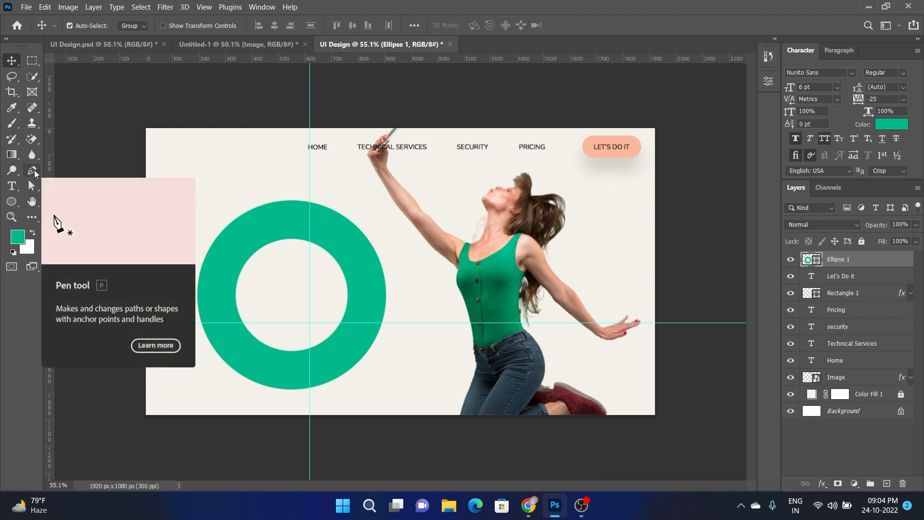
# Step: With the Pen tool in Path mode, draw a closed outline around the ring's upper-right section and convert it to a selection
pyautogui.click(33, 171)
pyautogui.click(89, 170)
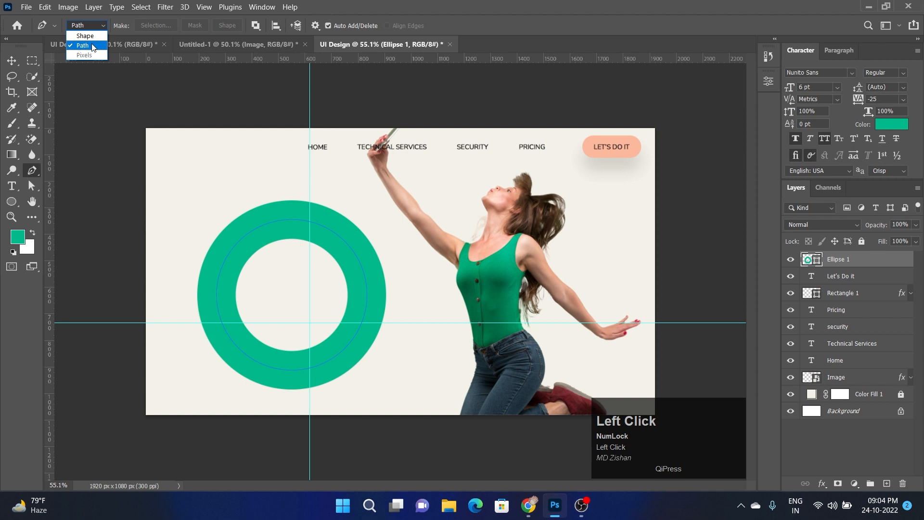
pyautogui.click(93, 46)
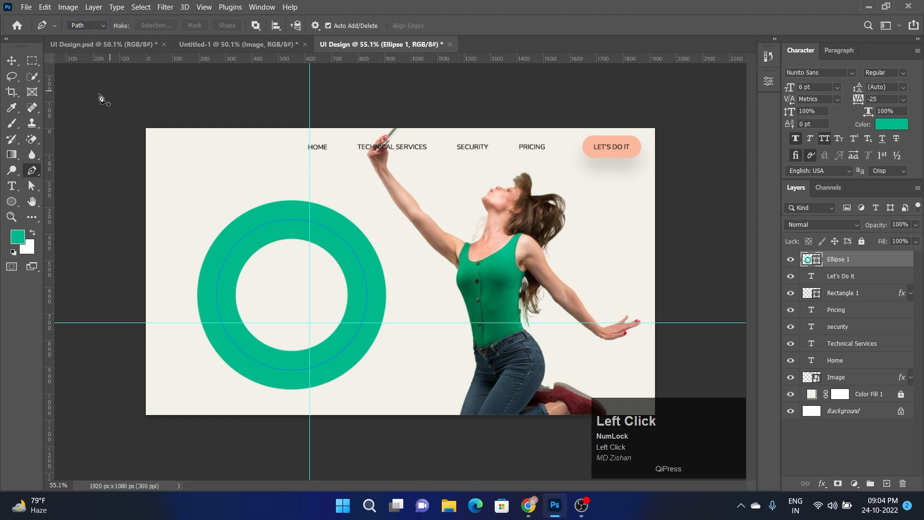
pyautogui.click(12, 61)
pyautogui.click(32, 170)
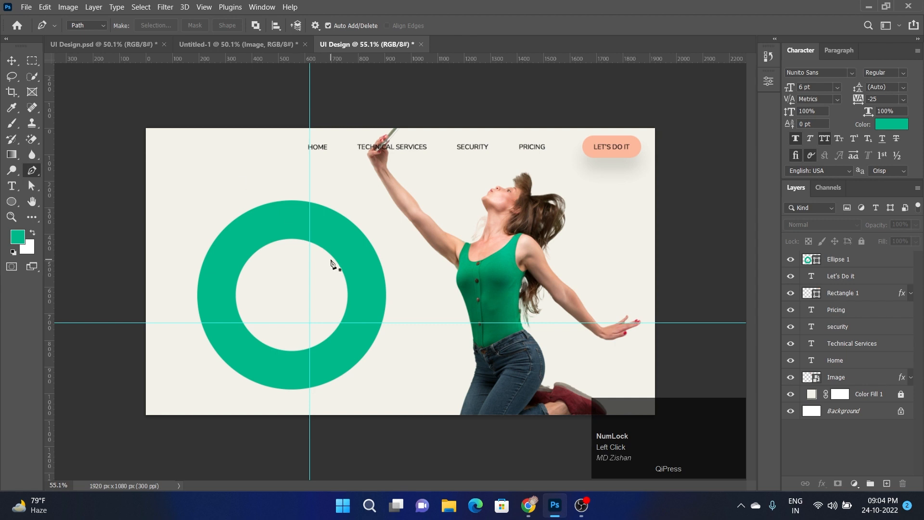
pyautogui.click(338, 310)
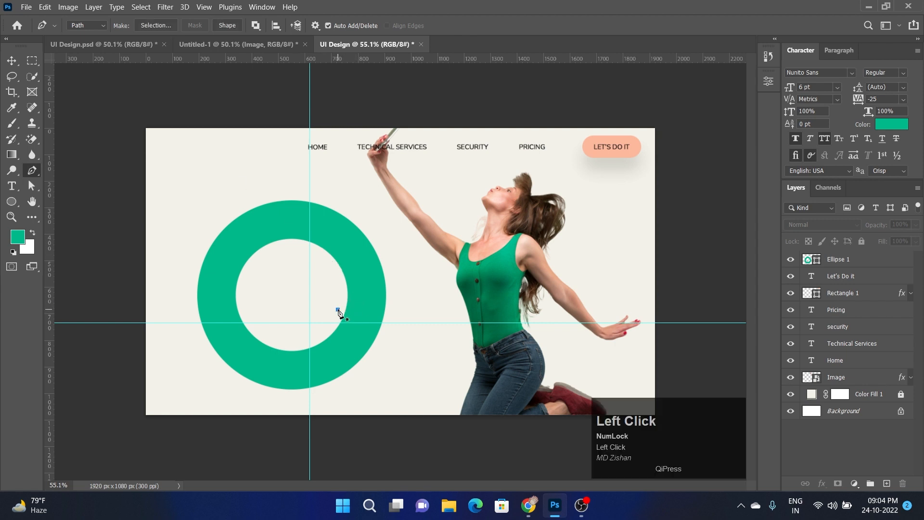
pyautogui.click(359, 181)
pyautogui.click(301, 192)
pyautogui.click(325, 306)
pyautogui.click(338, 310)
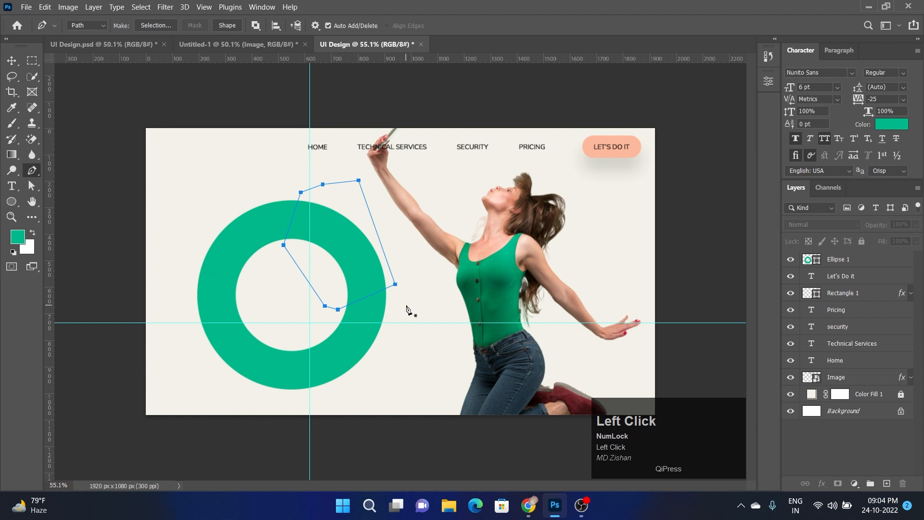
pyautogui.hotkey('ctrl', 'Return')
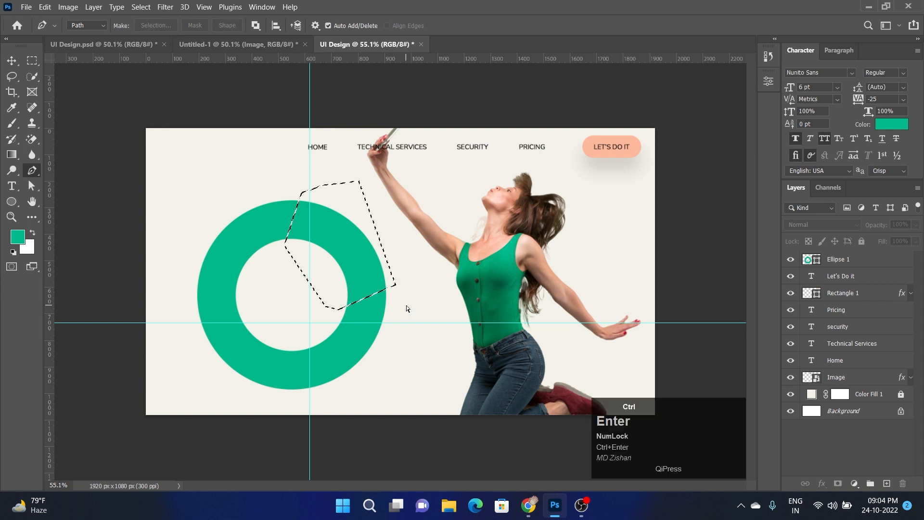
# Step: Invert the selection and add it as a layer mask on the ring to cut out its upper-right section
pyautogui.hotkey('ctrl', 'z')
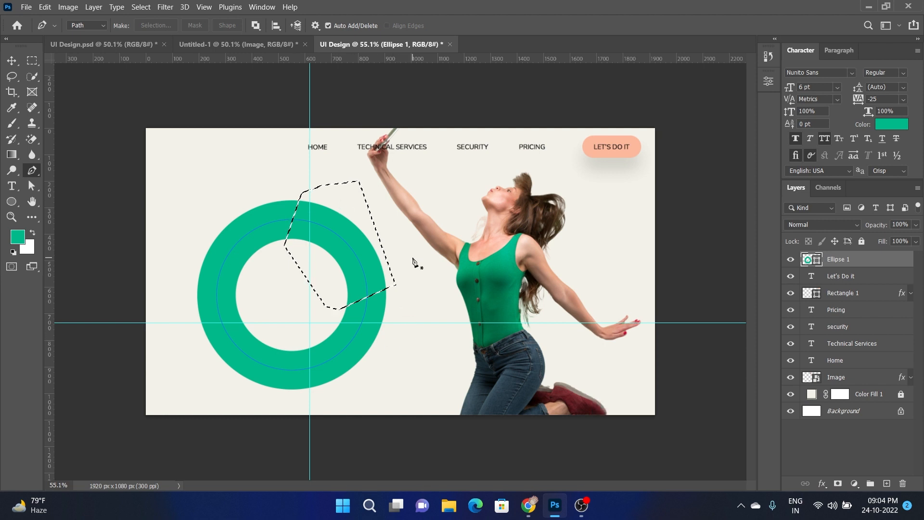
pyautogui.hotkey('ctrl', 'shift')
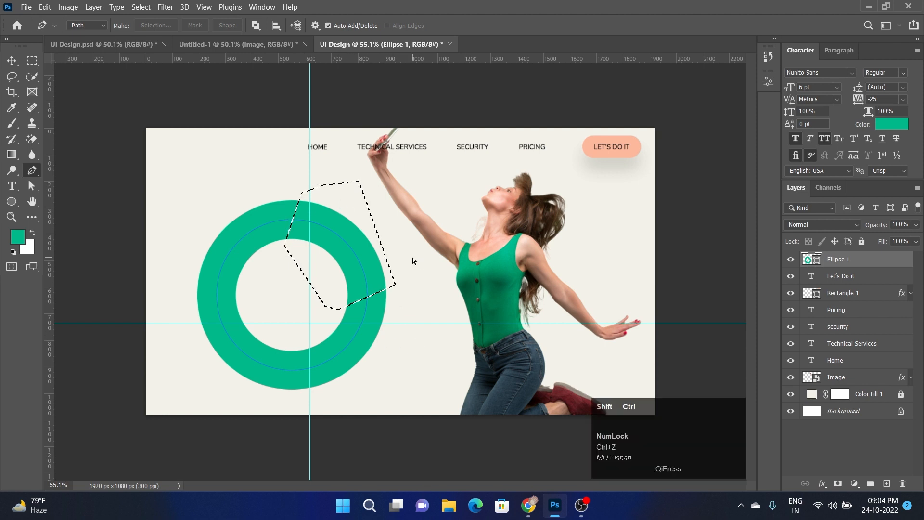
pyautogui.hotkey('ctrl', 'shift', 'i')
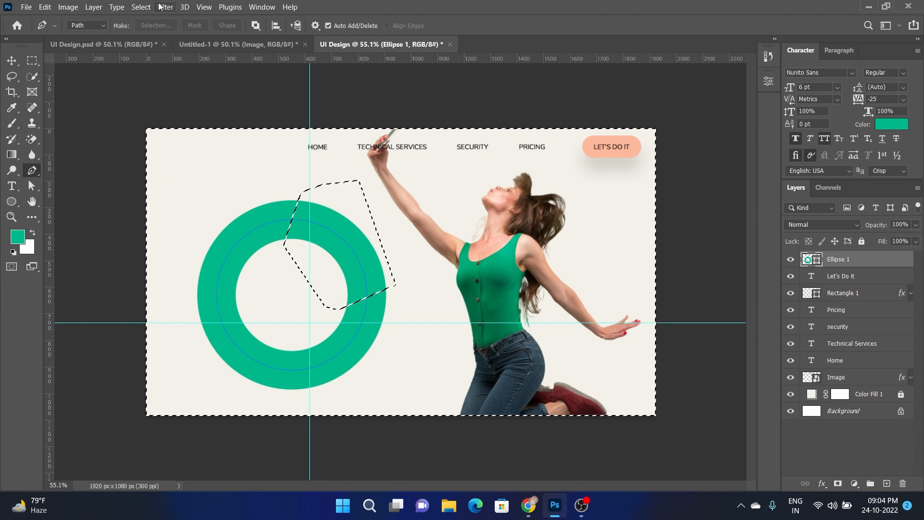
pyautogui.click(141, 7)
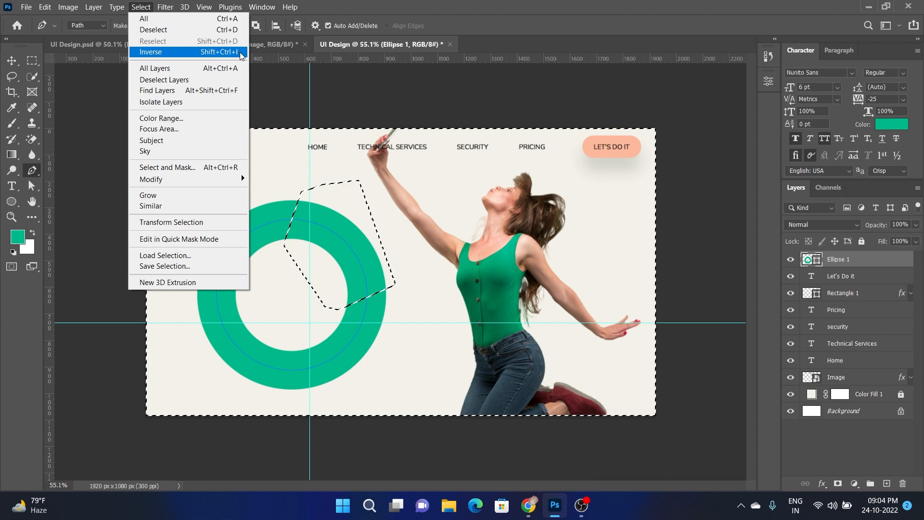
pyautogui.click(10, 59)
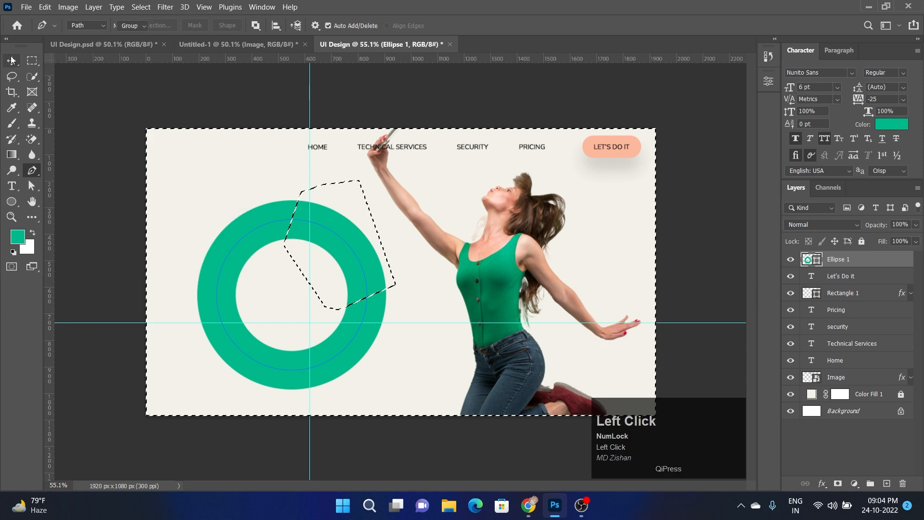
pyautogui.click(839, 483)
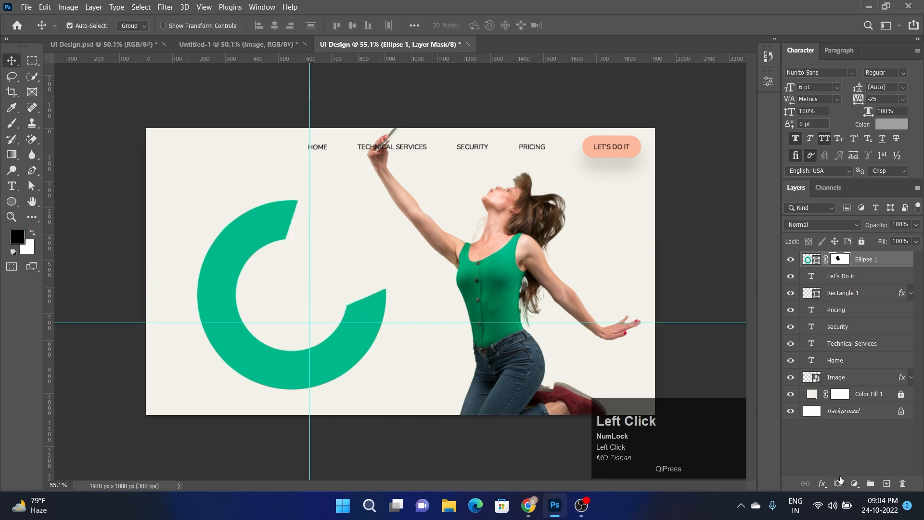
pyautogui.click(88, 116)
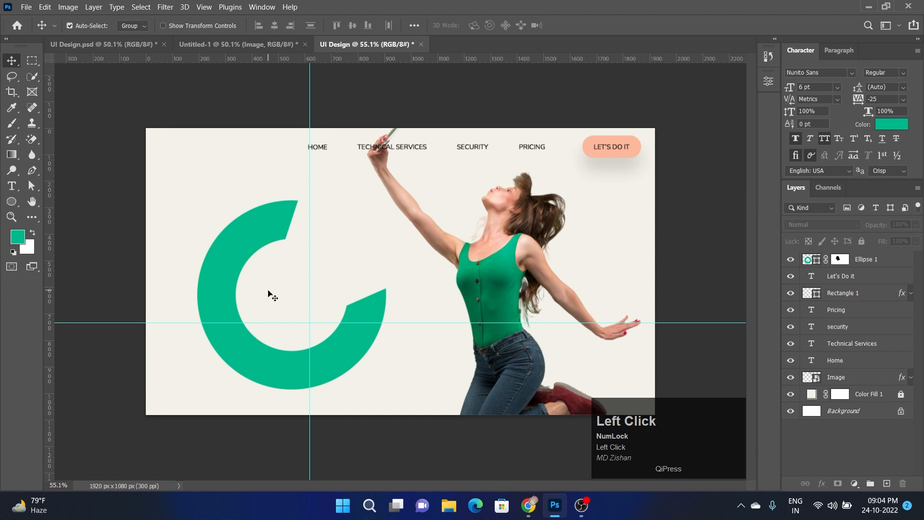
# Step: Hide the guides and the rulers
pyautogui.hotkey('ctrl', ';')
pyautogui.hotkey('ctrl', 'r')
pyautogui.click(110, 308)
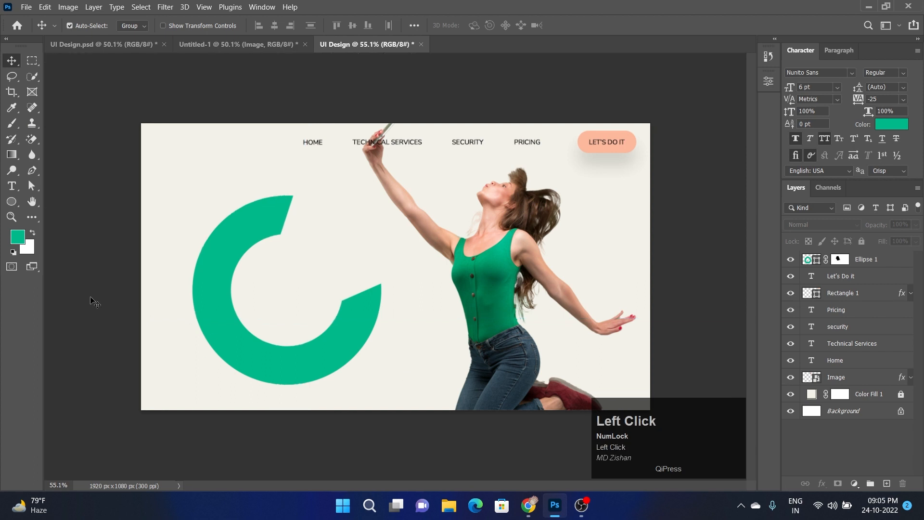
# Step: Create a green 100 × 100 px triangle without stroke in the ring's gap
pyautogui.click(19, 205)
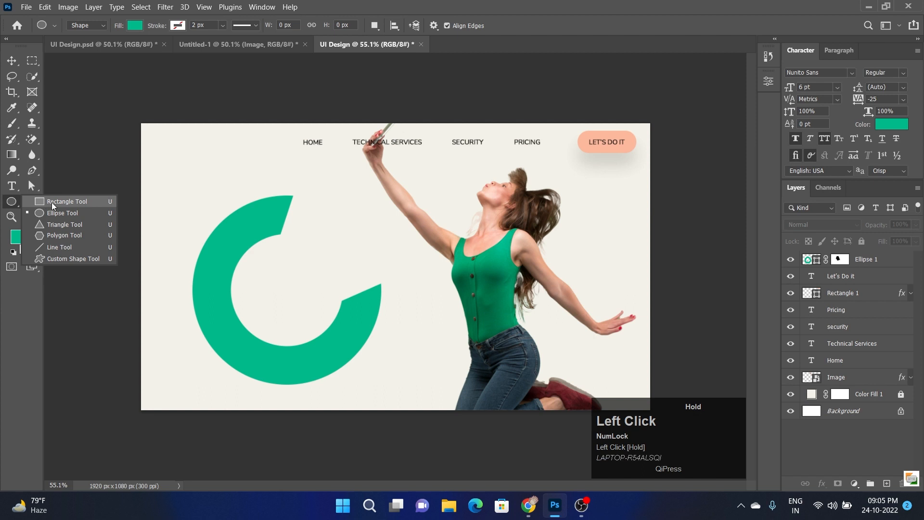
pyautogui.click(72, 227)
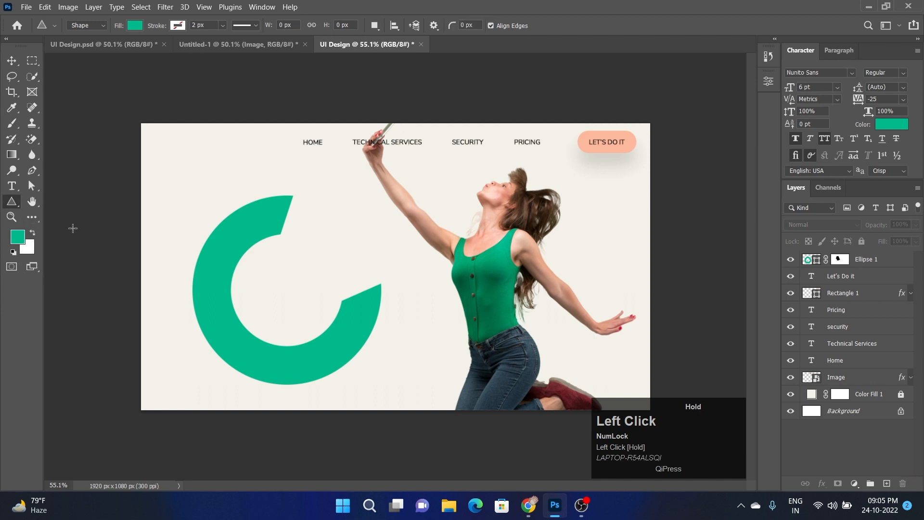
pyautogui.click(336, 208)
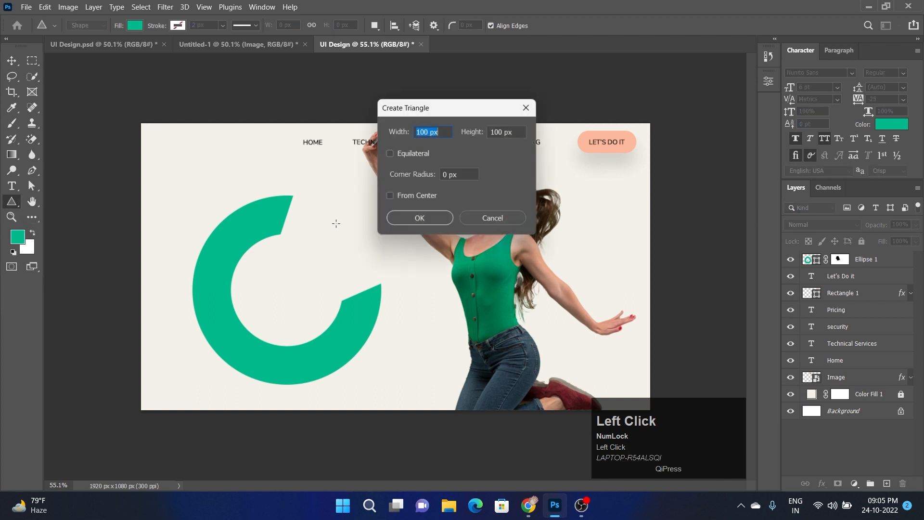
pyautogui.click(440, 215)
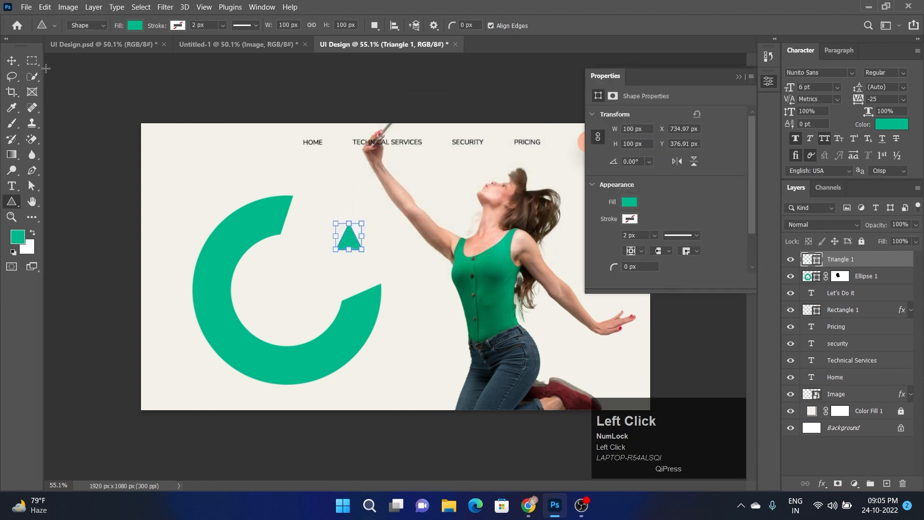
pyautogui.click(12, 61)
pyautogui.click(232, 189)
pyautogui.click(348, 245)
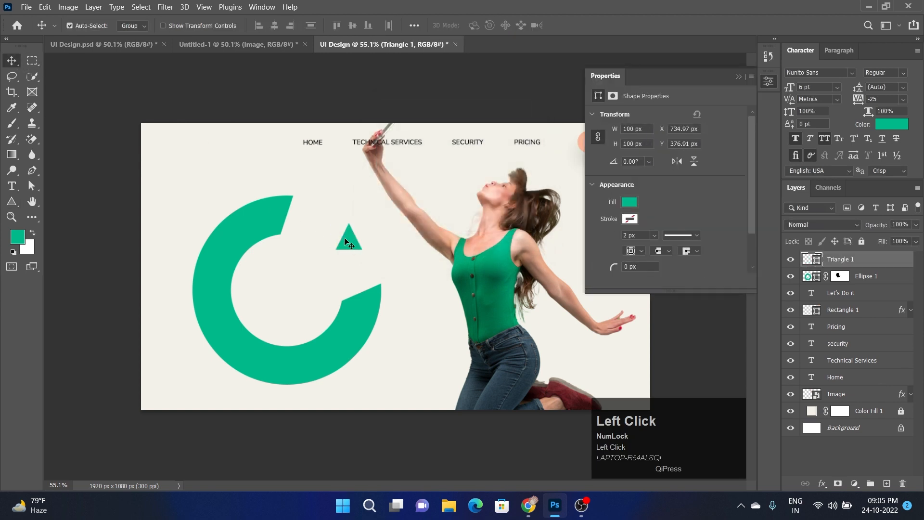
# Step: Transform the triangle into an arrowhead about 353 × 172 px, rotated about 52°, and position it in the ring's gap
pyautogui.hotkey('ctrl', 't')
pyautogui.moveTo(371, 224); pyautogui.dragTo(354, 236)
pyautogui.hotkey('ctrl', 'z')
pyautogui.hotkey('ctrl', 'z')
pyautogui.click(588, 26)
pyautogui.hotkey('ctrl', 't')
pyautogui.moveTo(383, 204); pyautogui.dragTo(387, 208)
pyautogui.click(591, 25)
pyautogui.moveTo(361, 241); pyautogui.dragTo(361, 239)
pyautogui.hotkey('ctrl', 't')
pyautogui.moveTo(372, 199); pyautogui.dragTo(375, 196)
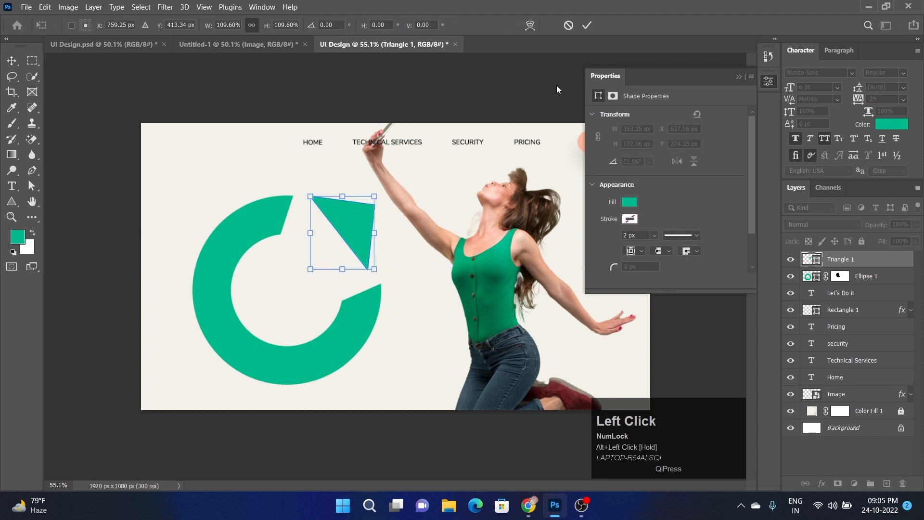
pyautogui.click(557, 89)
# Step: Nudge the triangle arrowhead 19 px down and 2 px right
pyautogui.click(361, 234)
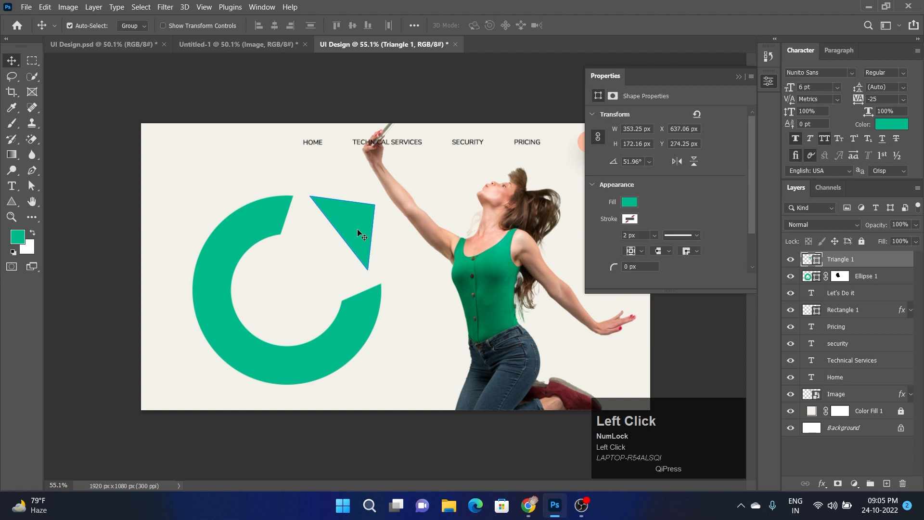
pyautogui.press('Down')
pyautogui.press('Down')
pyautogui.press('Down')
pyautogui.press('Down')
pyautogui.press('Down')
pyautogui.press('Down')
pyautogui.press('Down')
pyautogui.press('Down')
pyautogui.press('Down')
pyautogui.press('Down')
pyautogui.press('Down')
pyautogui.press('Down')
pyautogui.press('Down')
pyautogui.press('Down')
pyautogui.press('Down')
pyautogui.press('Down')
pyautogui.press('Down')
pyautogui.press('Down')
pyautogui.press('Down')
pyautogui.press('Right')
pyautogui.press('Right')
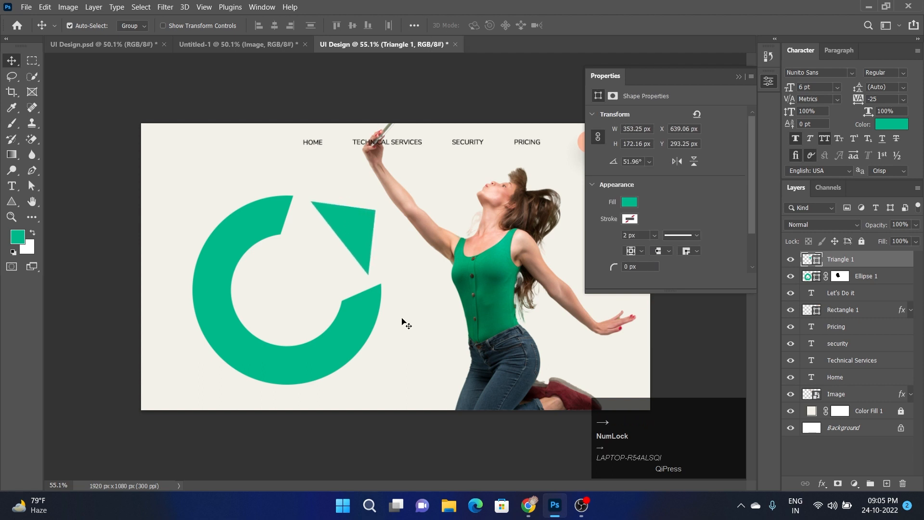
# Step: Duplicate the triangle arrowhead and scale the copy down to a small triangle placed inside the ring's gap
pyautogui.click(406, 341)
pyautogui.click(357, 241)
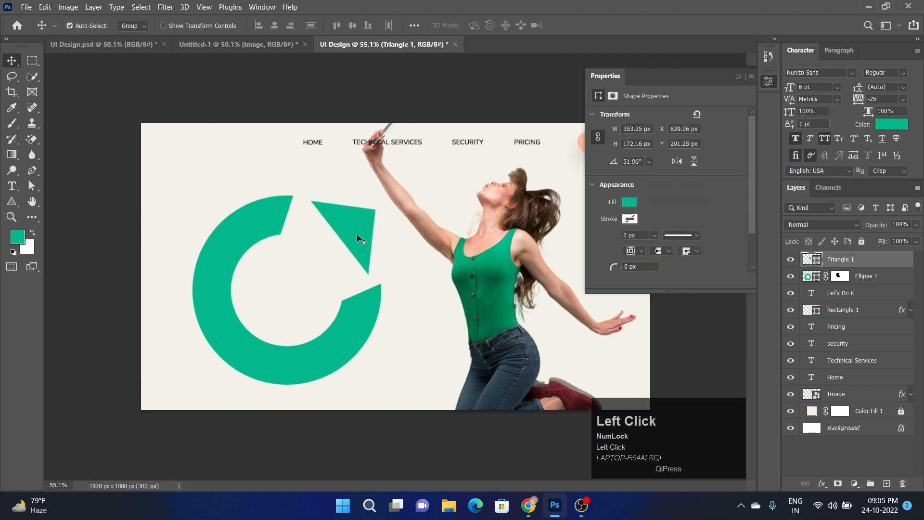
pyautogui.press('alt')
pyautogui.moveTo(360, 232); pyautogui.dragTo(328, 262)
pyautogui.hotkey('ctrl', 't')
pyautogui.moveTo(345, 231); pyautogui.dragTo(321, 262)
pyautogui.click(596, 25)
pyautogui.click(378, 327)
# Step: Select the ring and both triangles without the woman and move them slightly up
pyautogui.moveTo(232, 194); pyautogui.dragTo(384, 319)
pyautogui.moveTo(351, 249); pyautogui.dragTo(318, 251)
pyautogui.hotkey('ctrl', 'z')
pyautogui.keyDown('shift'); pyautogui.click(466, 264); pyautogui.keyUp('shift')
pyautogui.click(419, 289)
# Step: Transform the small inner triangle to fit the ring's gap and nudge it 4 px right
pyautogui.click(320, 253)
pyautogui.hotkey('ctrl', 't')
pyautogui.press('Return')
pyautogui.click(739, 77)
pyautogui.press('Right')
pyautogui.press('Right')
pyautogui.press('Right')
pyautogui.press('Right')
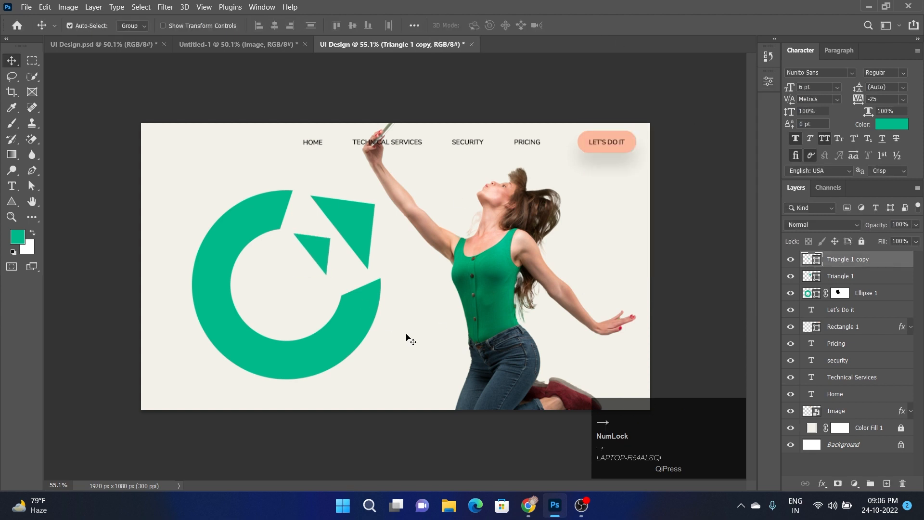
# Step: Copy the small triangle to the ring's lower-left edge and flip the copy horizontally and vertically
pyautogui.click(407, 336)
pyautogui.click(321, 251)
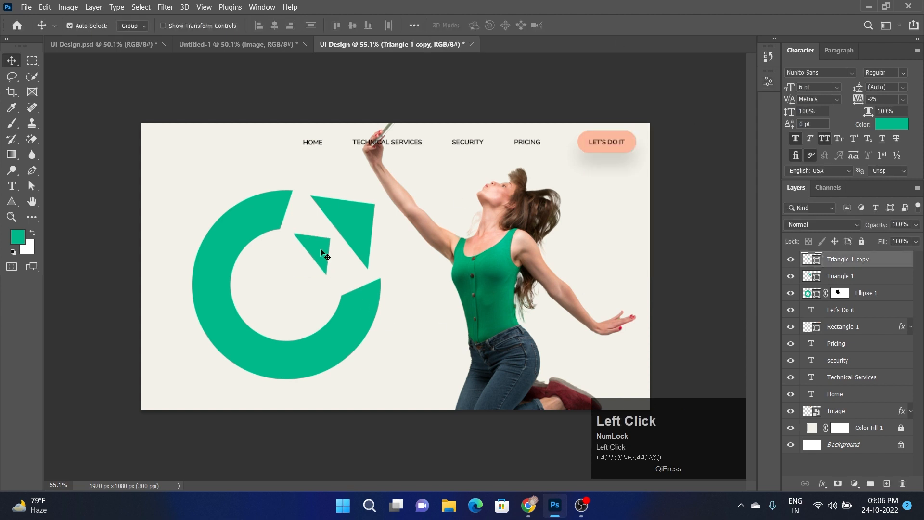
pyautogui.moveTo(320, 249); pyautogui.dragTo(310, 254)
pyautogui.moveTo(242, 316); pyautogui.dragTo(198, 343)
pyautogui.hotkey('ctrl', 't')
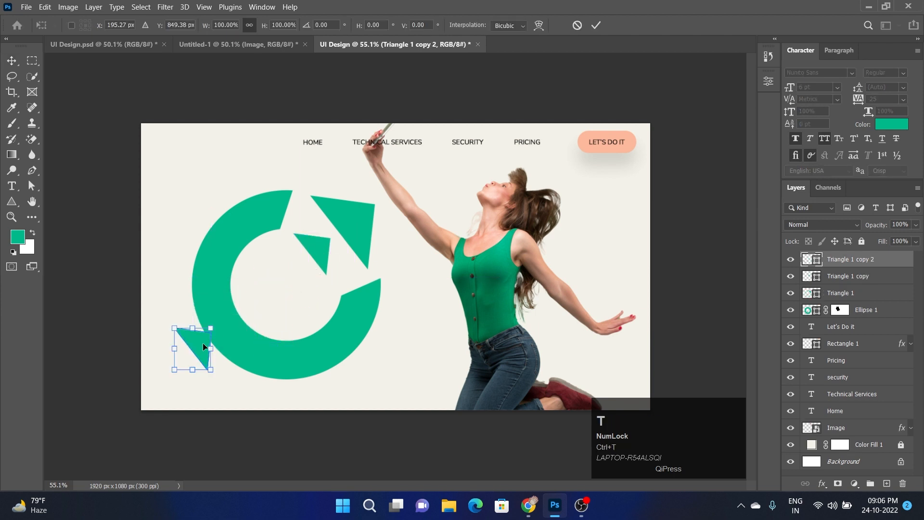
pyautogui.rightClick(203, 342)
pyautogui.click(222, 326)
pyautogui.rightClick(190, 349)
pyautogui.click(212, 375)
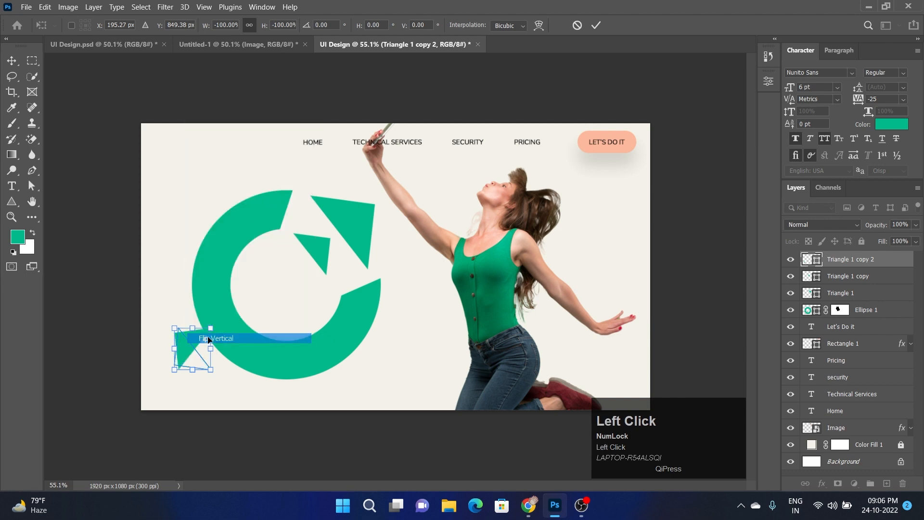
pyautogui.click(593, 29)
# Step: Move the flipped triangle onto the ring's lower-left edge, distort it to about 142% × 116% rotated -11.12°, and nudge it down
pyautogui.moveTo(188, 354); pyautogui.dragTo(242, 365)
pyautogui.press('ctrl')
pyautogui.hotkey('ctrl', 't')
pyautogui.moveTo(201, 328); pyautogui.dragTo(202, 326)
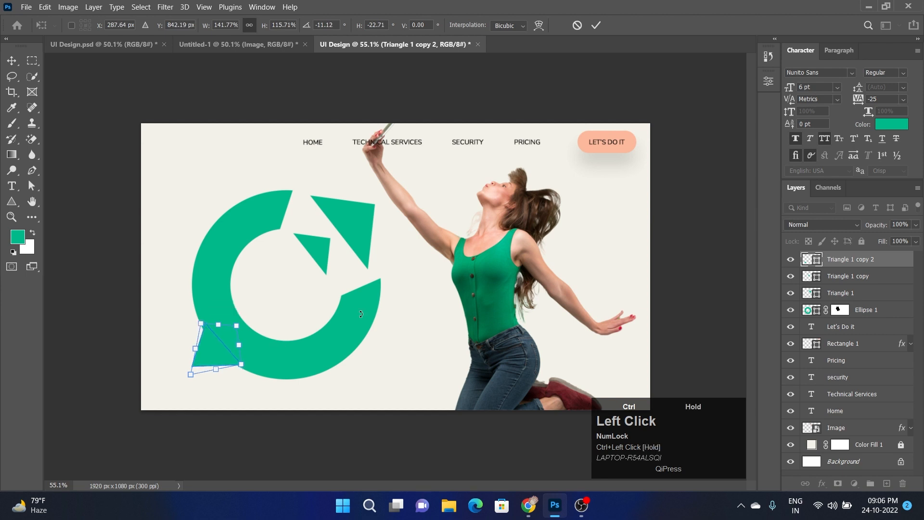
pyautogui.click(597, 25)
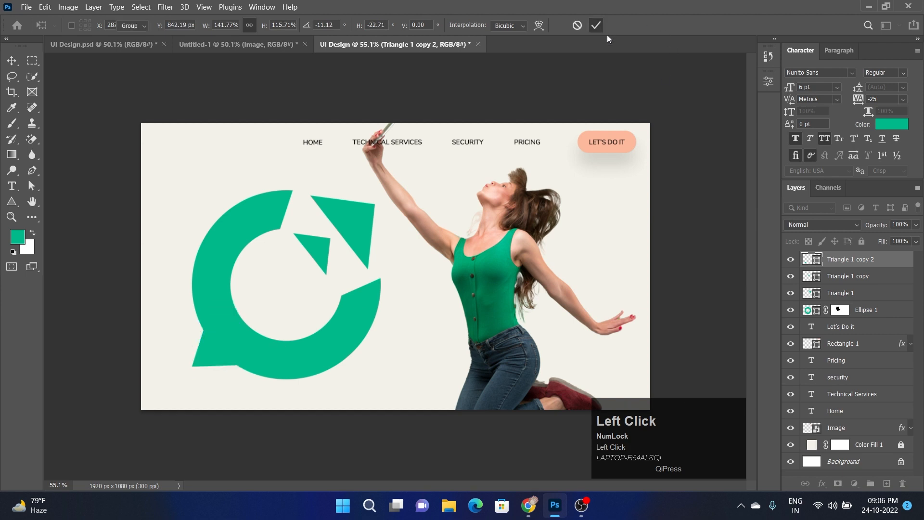
pyautogui.click(211, 357)
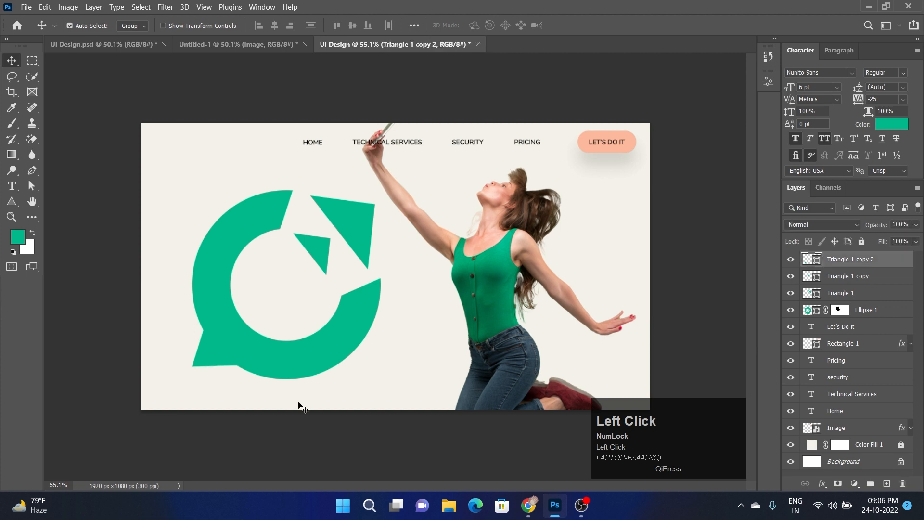
pyautogui.press('Down')
# Step: Combine the ring and the lower-left triangle into one smart object
pyautogui.click(211, 350)
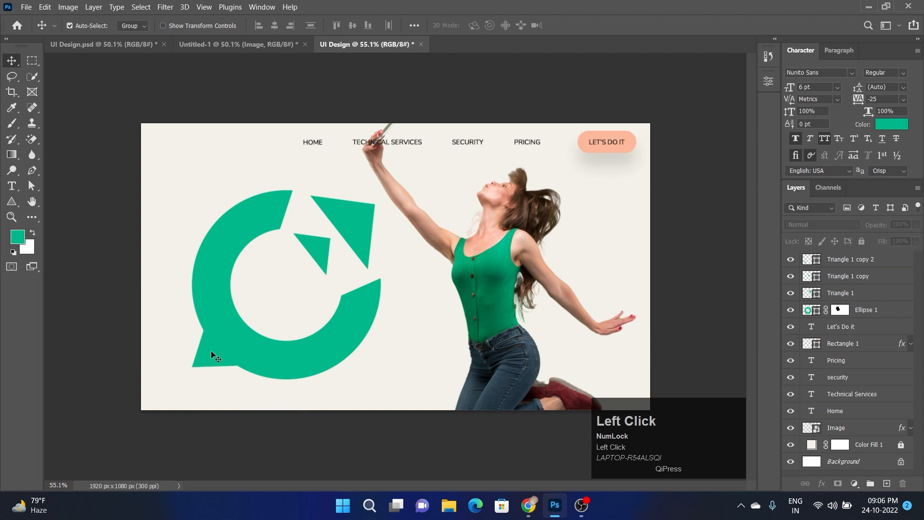
pyautogui.keyDown('shift'); pyautogui.click(224, 284); pyautogui.keyUp('shift')
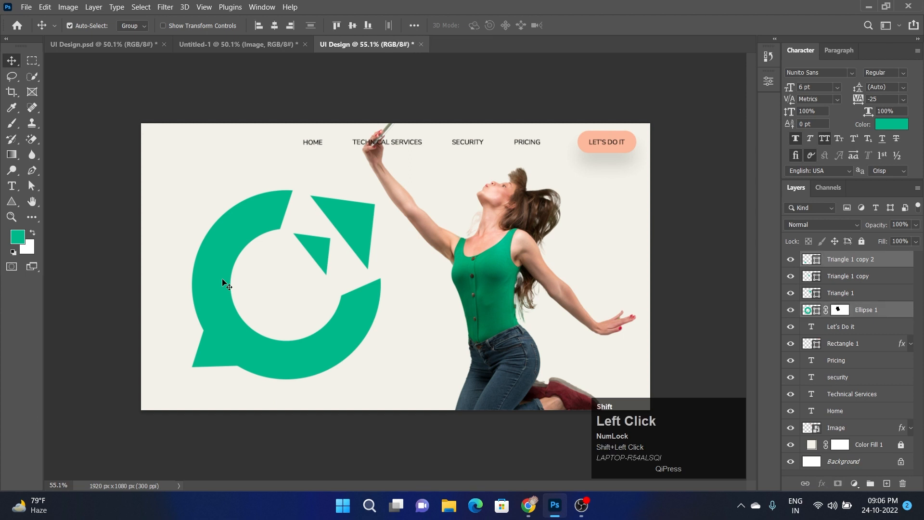
pyautogui.rightClick(866, 309)
pyautogui.click(771, 174)
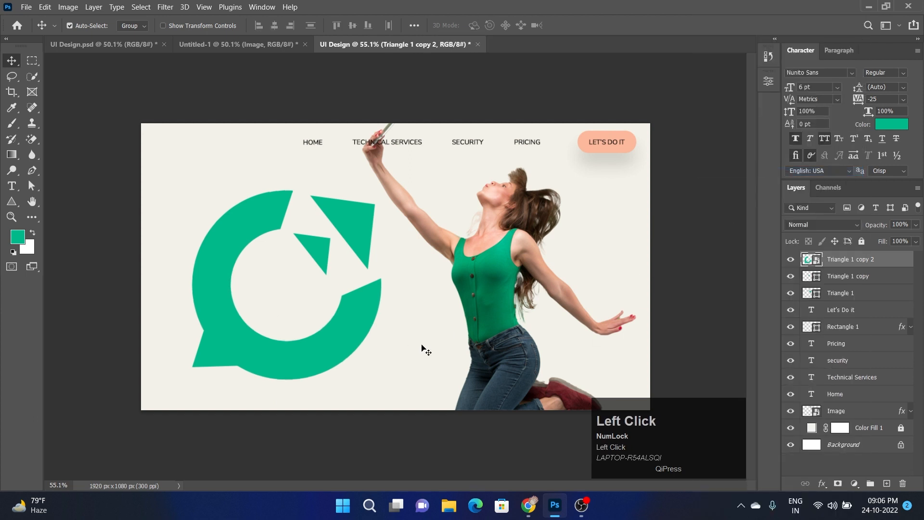
# Step: Move all circular arrow shapes over to the woman and place their layers below the Image layer
pyautogui.scroll(-1, 377, 369)
pyautogui.moveTo(242, 206); pyautogui.dragTo(531, 228)
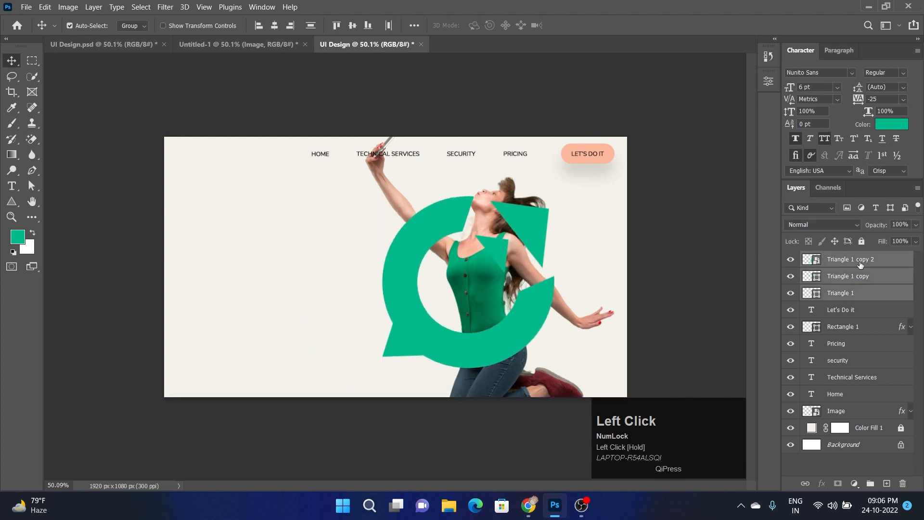
pyautogui.moveTo(854, 261); pyautogui.dragTo(854, 417)
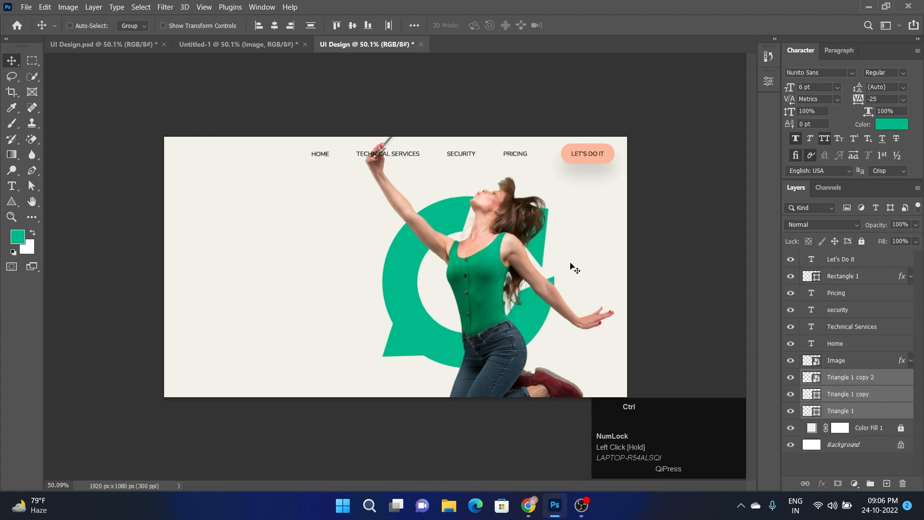
# Step: Enlarge the green circular arrow shapes together about their center behind the woman
pyautogui.hotkey('ctrl', 't')
pyautogui.moveTo(554, 196); pyautogui.dragTo(577, 192)
pyautogui.click(596, 25)
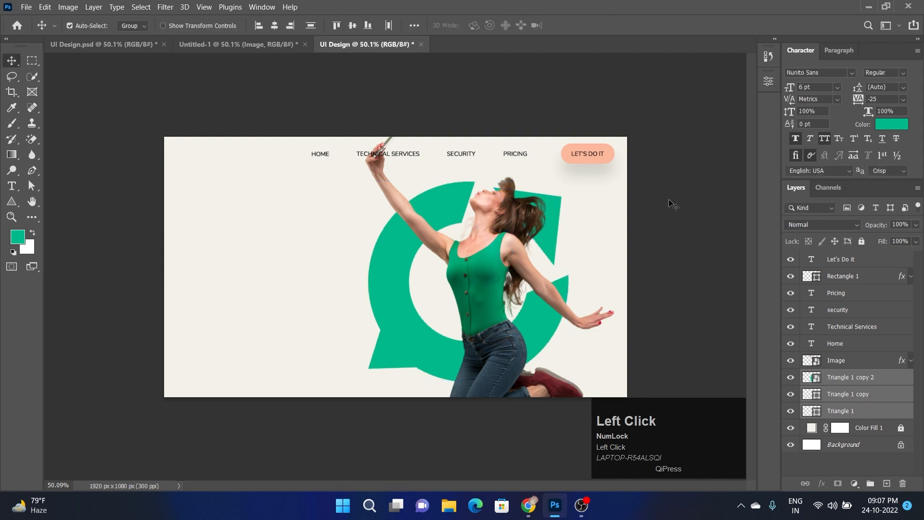
pyautogui.click(673, 205)
# Step: Scale the woman down slightly, rotate her a few degrees counterclockwise and reposition her over the circular arrow
pyautogui.click(495, 269)
pyautogui.hotkey('ctrl', 't')
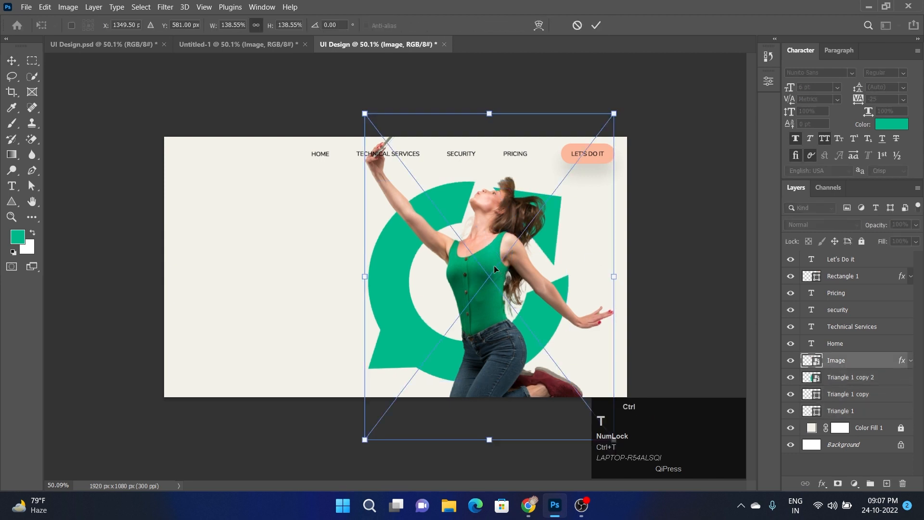
pyautogui.moveTo(611, 281); pyautogui.dragTo(626, 259)
pyautogui.moveTo(518, 318); pyautogui.dragTo(497, 311)
pyautogui.moveTo(606, 91); pyautogui.dragTo(589, 106)
pyautogui.moveTo(502, 351)
pyautogui.mouseDown()
pyautogui.moveTo(509, 361)
pyautogui.moveTo(509, 351)
pyautogui.mouseUp()
pyautogui.moveTo(609, 98); pyautogui.dragTo(602, 87)
pyautogui.click(596, 25)
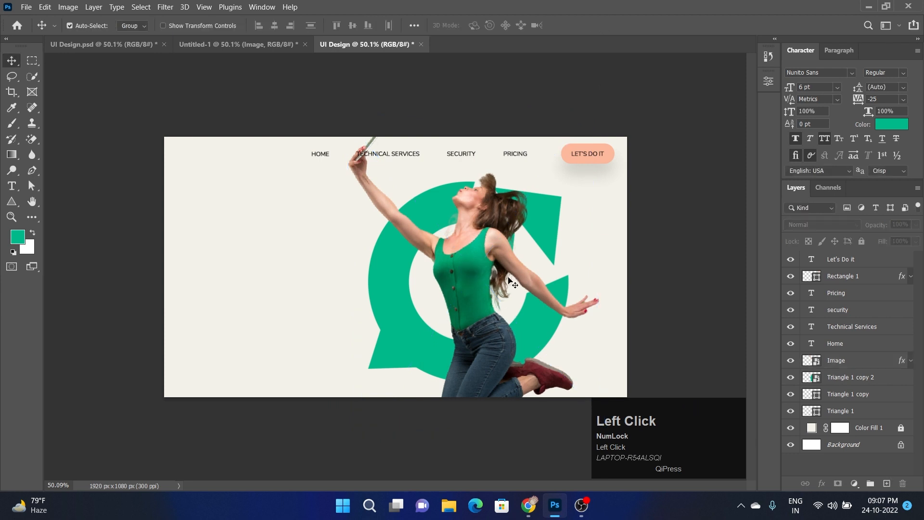
# Step: Nudge the woman higher on the canvas and shift the green circular arrow slightly left
pyautogui.press('Up')
pyautogui.hotkey('shift', 'Right')
pyautogui.hotkey('shift', 'Right')
pyautogui.hotkey('shift', 'Right')
pyautogui.hotkey('shift', 'Right')
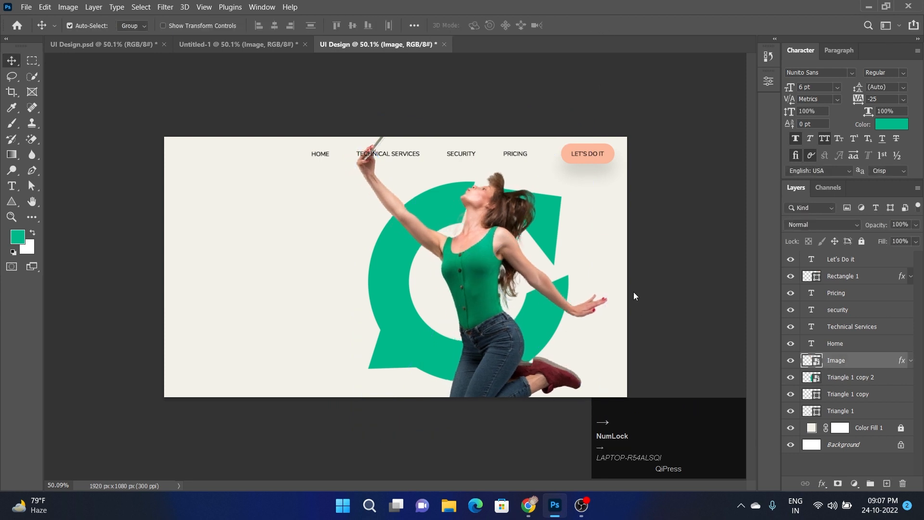
pyautogui.hotkey('shift', 'Up')
pyautogui.hotkey('shift', 'Up')
pyautogui.hotkey('shift', 'Up')
pyautogui.hotkey('shift', 'Up')
pyautogui.hotkey('shift', 'Left')
pyautogui.hotkey('shift', 'Left')
pyautogui.hotkey('shift', 'Left')
# Step: Add a Multiply drop shadow to the woman with 18% opacity, 142° angle, 16 px distance and 81 px size
pyautogui.click(464, 240)
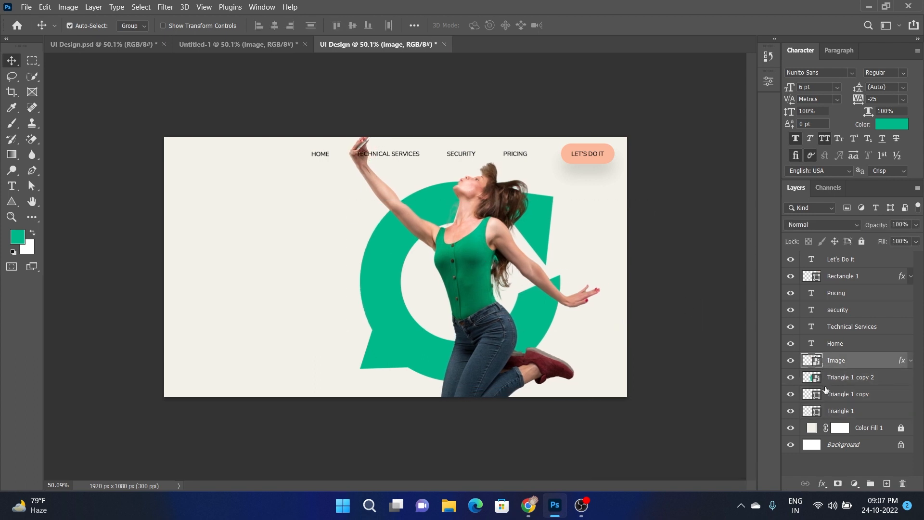
pyautogui.click(822, 483)
pyautogui.click(829, 475)
pyautogui.moveTo(247, 205); pyautogui.dragTo(698, 177)
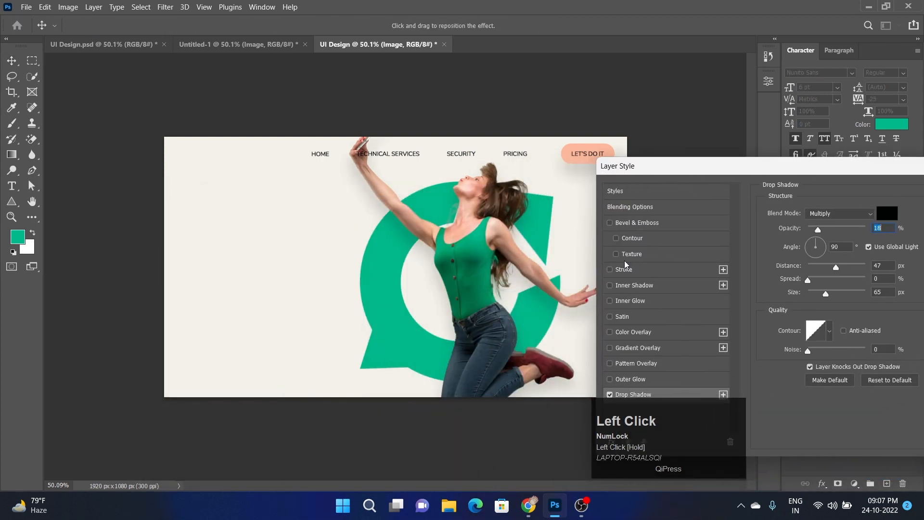
pyautogui.moveTo(485, 335); pyautogui.dragTo(500, 334)
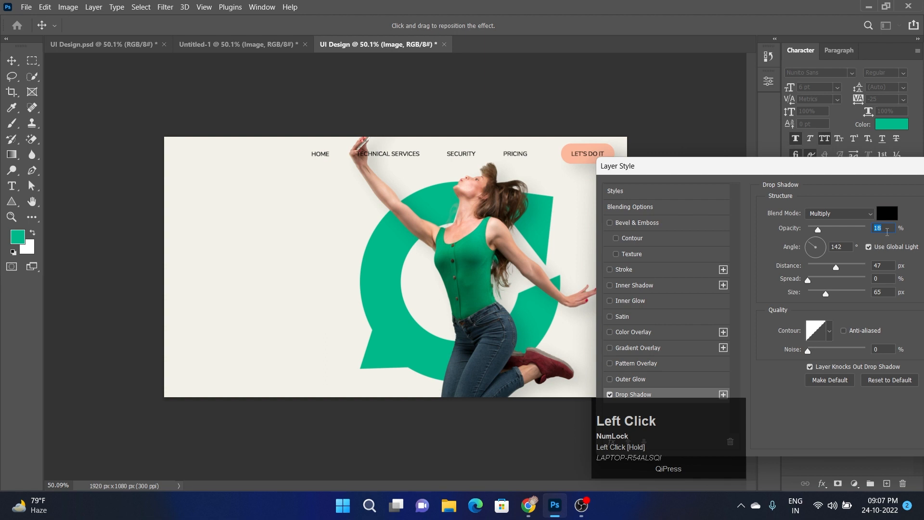
pyautogui.write('20')
pyautogui.moveTo(837, 269); pyautogui.dragTo(830, 294)
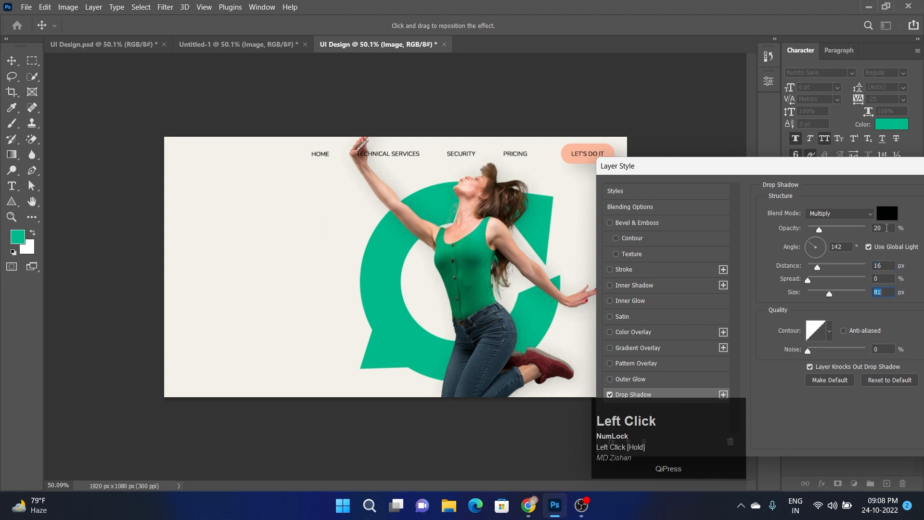
pyautogui.moveTo(887, 228); pyautogui.dragTo(868, 234)
pyautogui.write('18')
pyautogui.press('Return')
# Step: Compare the woman with and without her drop shadow
pyautogui.click(911, 361)
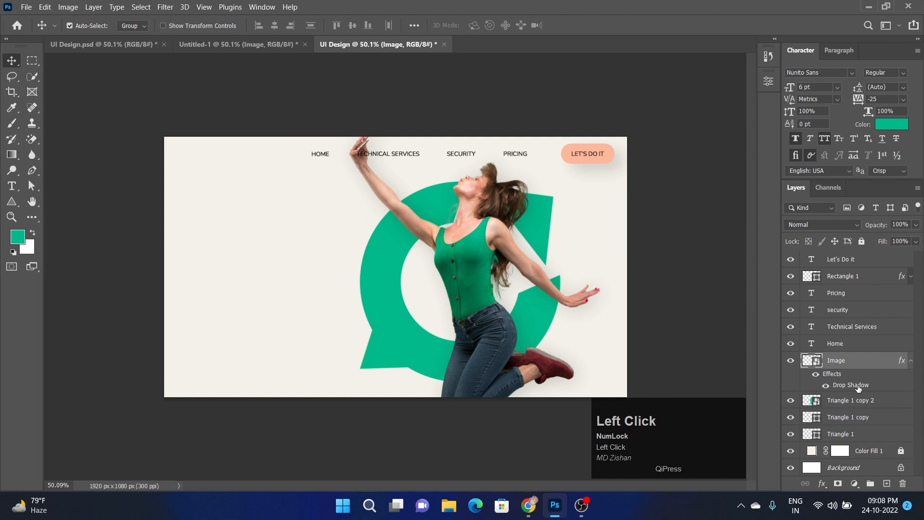
pyautogui.click(824, 388)
pyautogui.click(824, 388)
pyautogui.click(825, 390)
pyautogui.click(825, 390)
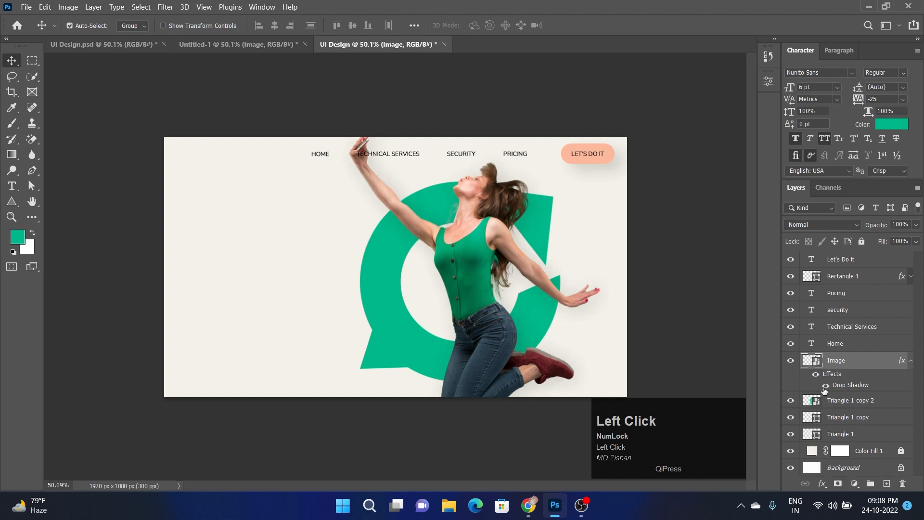
pyautogui.click(911, 362)
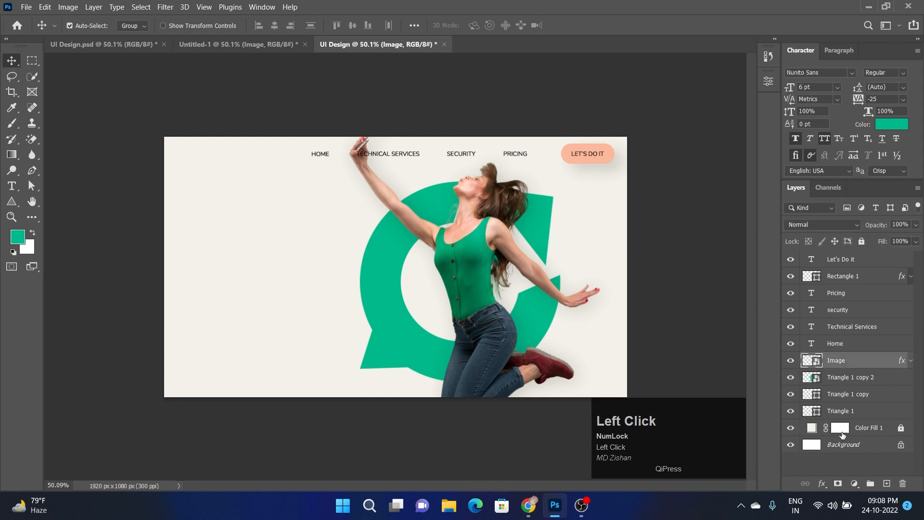
# Step: Add a Levels adjustment clipped to the woman's image with input levels 13, 1.10 and 240
pyautogui.click(855, 483)
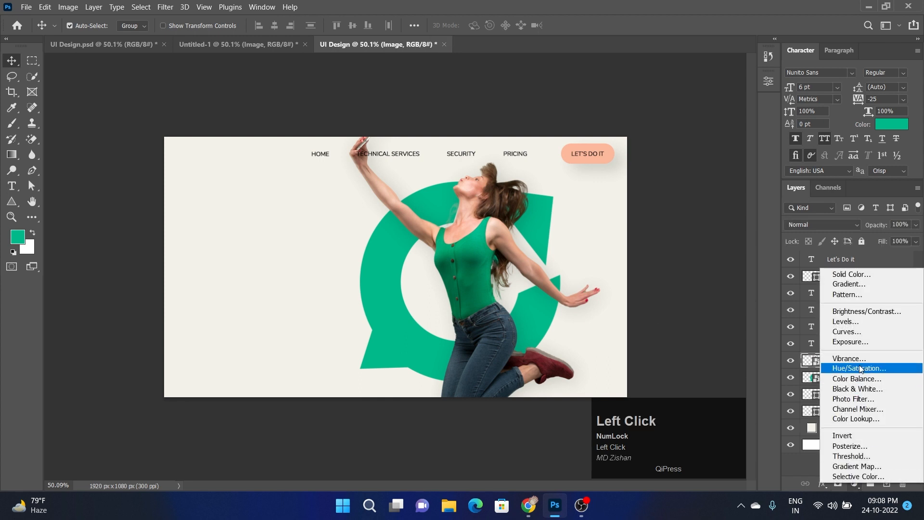
pyautogui.click(852, 321)
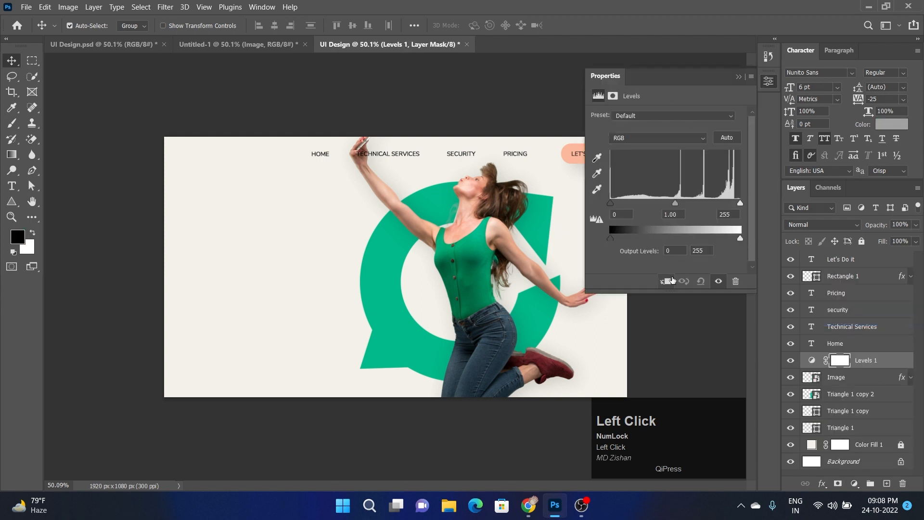
pyautogui.click(667, 281)
pyautogui.moveTo(614, 204); pyautogui.dragTo(620, 205)
pyautogui.moveTo(678, 204); pyautogui.dragTo(676, 207)
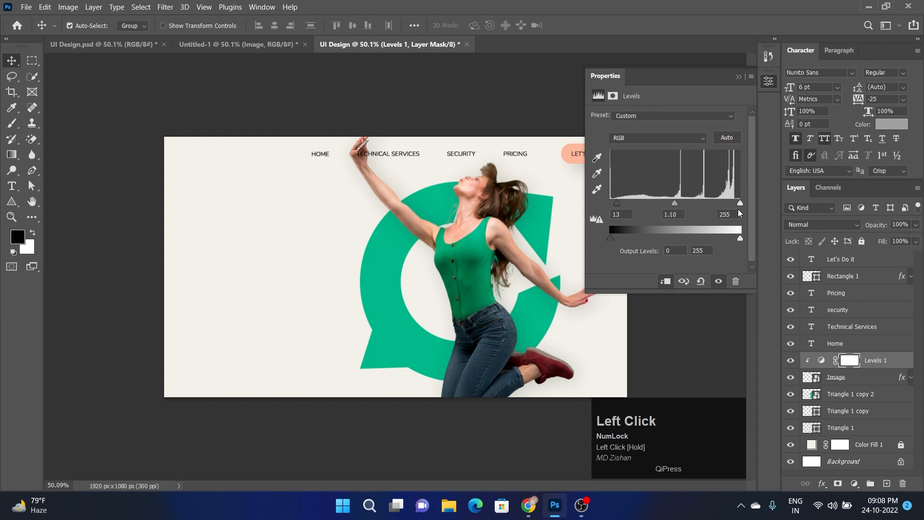
pyautogui.moveTo(740, 204); pyautogui.dragTo(738, 205)
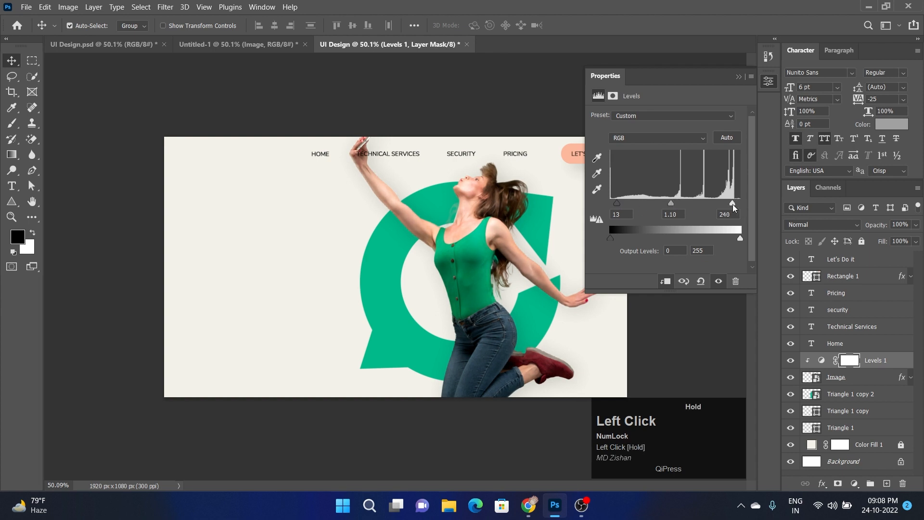
pyautogui.click(739, 78)
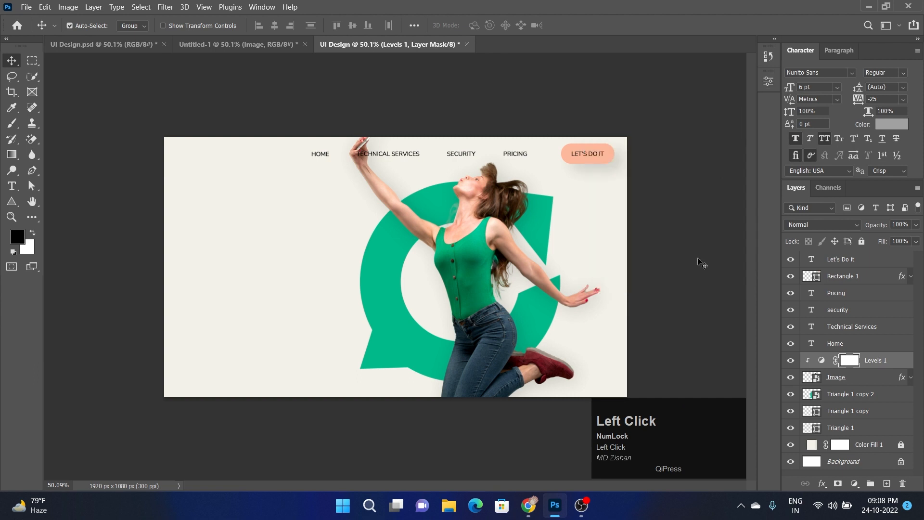
pyautogui.click(704, 263)
pyautogui.click(885, 365)
pyautogui.click(663, 299)
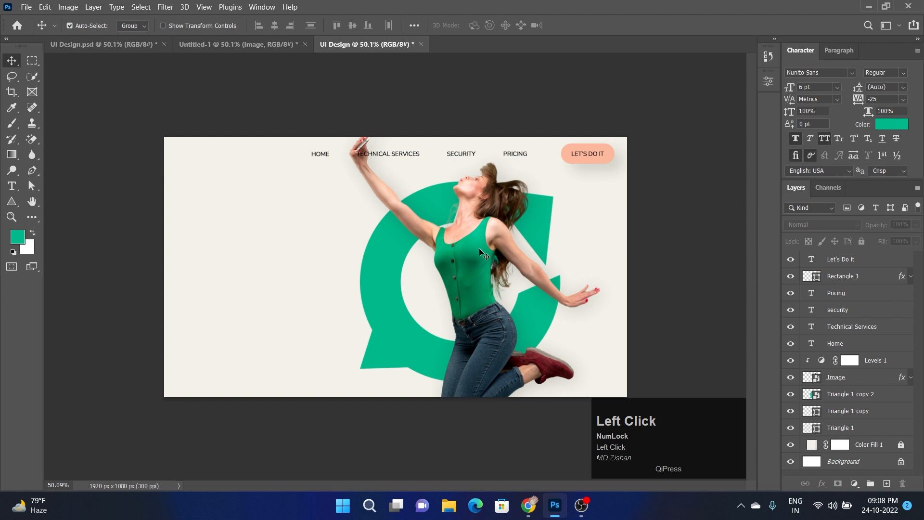
# Step: Nudge the woman left until her raised hand sits between HOME and TECHNICAL SERVICES
pyautogui.click(479, 250)
pyautogui.press('Left')
pyautogui.press('Left')
pyautogui.press('Left')
pyautogui.press('Left')
pyautogui.press('Left')
pyautogui.press('Left')
pyautogui.press('Left')
pyautogui.press('Left')
pyautogui.press('Left')
pyautogui.press('Left')
pyautogui.press('Left')
pyautogui.press('Left')
pyautogui.press('Left')
pyautogui.press('Left')
pyautogui.press('Left')
pyautogui.press('Left')
pyautogui.press('Left')
pyautogui.press('Left')
pyautogui.press('Left')
pyautogui.press('Left')
pyautogui.press('Left')
pyautogui.press('Left')
pyautogui.press('Left')
pyautogui.press('Left')
pyautogui.press('Left')
pyautogui.press('Left')
pyautogui.press('Left')
pyautogui.press('Left')
pyautogui.press('Left')
pyautogui.press('Left')
pyautogui.press('Left')
pyautogui.press('Left')
pyautogui.press('Left')
pyautogui.press('Left')
pyautogui.press('Left')
pyautogui.press('Left')
pyautogui.press('Left')
pyautogui.press('Left')
pyautogui.press('Left')
pyautogui.press('Left')
pyautogui.press('Left')
pyautogui.press('Left')
pyautogui.press('Left')
pyautogui.press('Left')
pyautogui.click(642, 281)
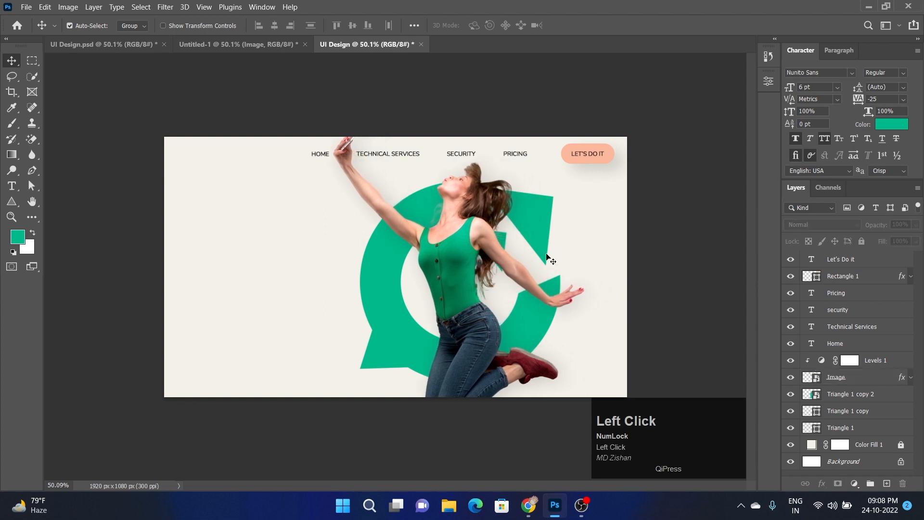
# Step: Nudge the small inner triangle slightly right behind the woman's shoulder
pyautogui.click(504, 236)
pyautogui.press('Right')
pyautogui.press('Right')
pyautogui.press('Right')
pyautogui.press('Right')
pyautogui.press('Right')
pyautogui.press('Right')
pyautogui.press('Right')
pyautogui.press('Right')
pyautogui.press('Right')
pyautogui.press('Right')
pyautogui.press('Right')
pyautogui.press('Right')
pyautogui.press('Right')
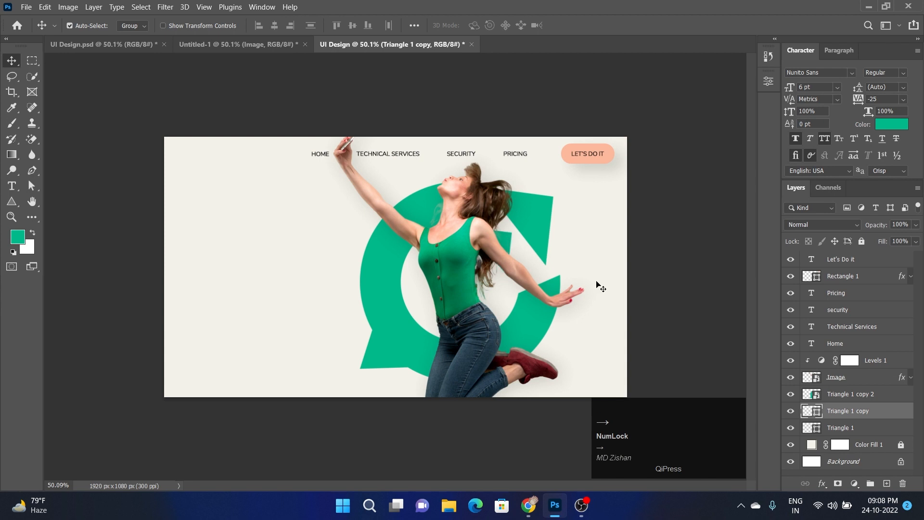
pyautogui.click(661, 296)
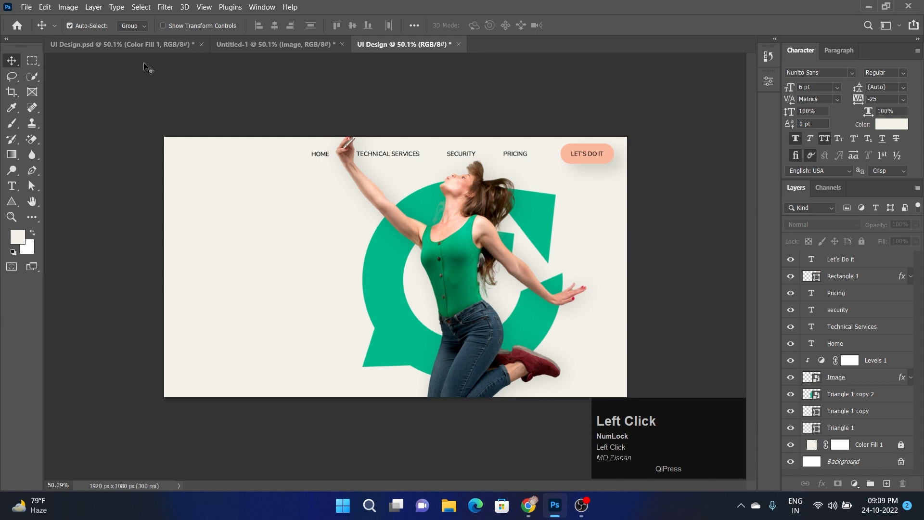
# Step: Add the headline "Get the latest" in black Nunito Sans on the empty area beside the woman, with all caps turned off
pyautogui.click(12, 187)
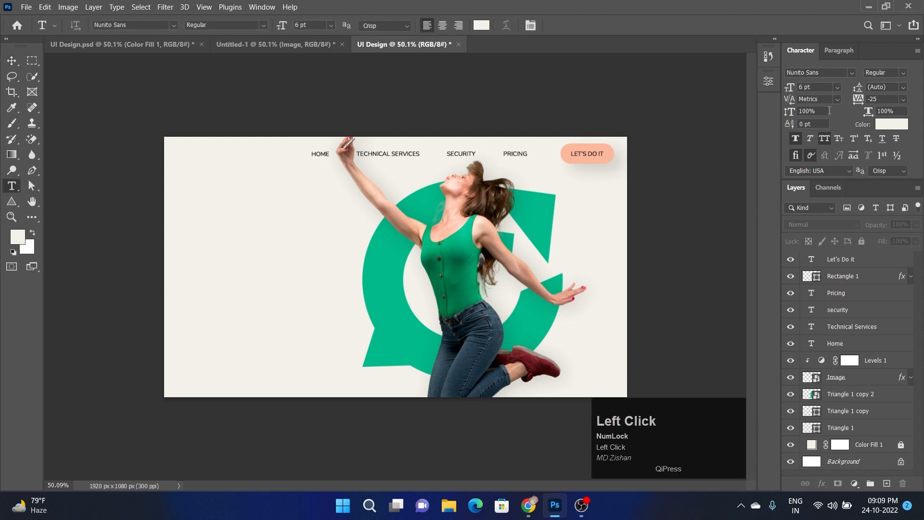
pyautogui.click(827, 73)
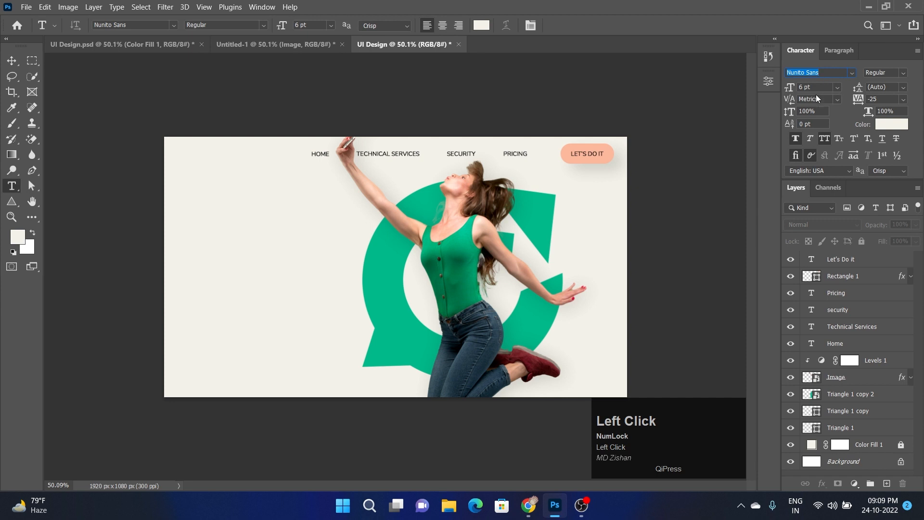
pyautogui.click(482, 25)
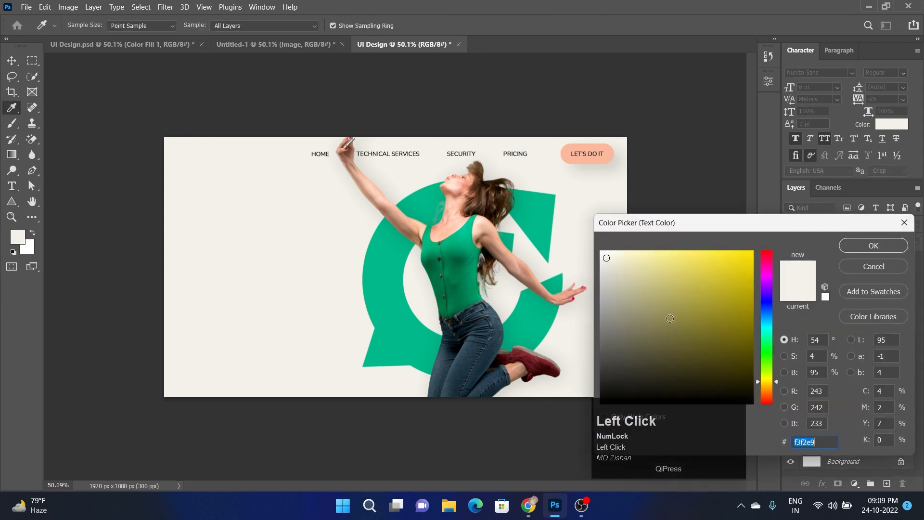
pyautogui.moveTo(611, 253); pyautogui.dragTo(568, 432)
pyautogui.click(869, 246)
pyautogui.click(228, 250)
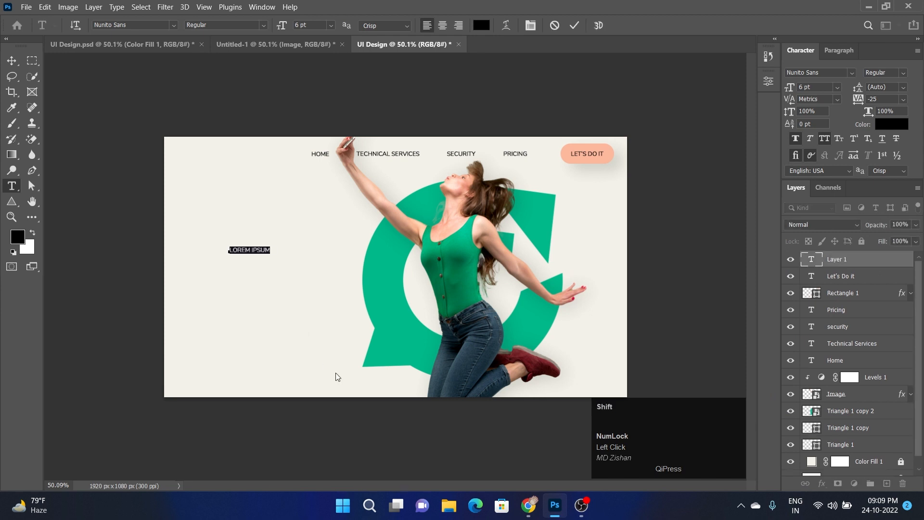
pyautogui.write('GET THE LATEST')
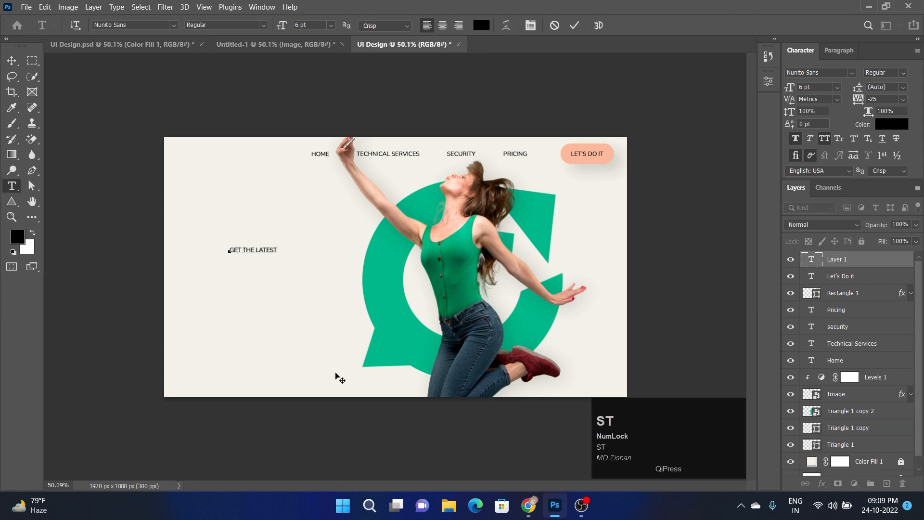
pyautogui.click(336, 376)
pyautogui.click(824, 137)
# Step: Scale the "Get the latest" headline up proportionally to about 340%, a text size of 20.39 pt
pyautogui.hotkey('ctrl', 't')
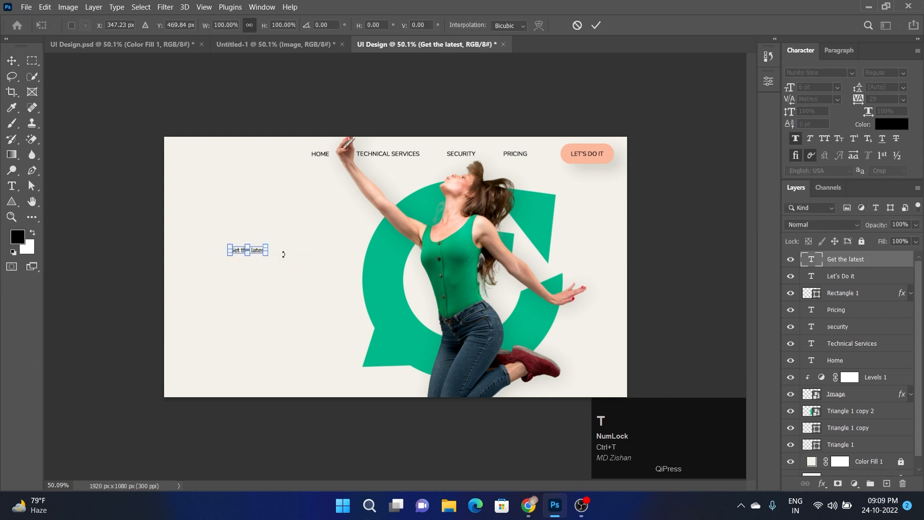
pyautogui.moveTo(268, 244); pyautogui.dragTo(355, 227)
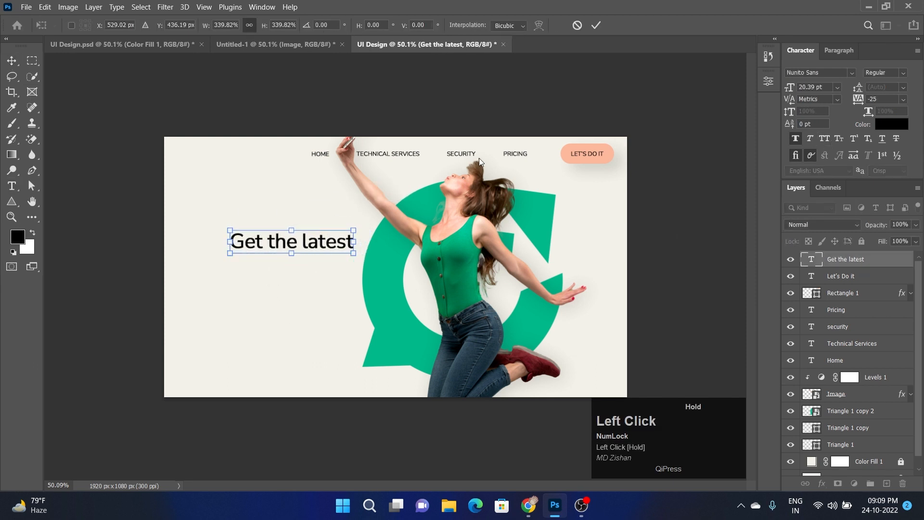
pyautogui.click(597, 25)
# Step: Duplicate the headline directly beneath itself and change the copy's text to "phones from here"
pyautogui.moveTo(306, 243); pyautogui.dragTo(276, 271)
pyautogui.doubleClick(277, 272)
pyautogui.write('phones from ')
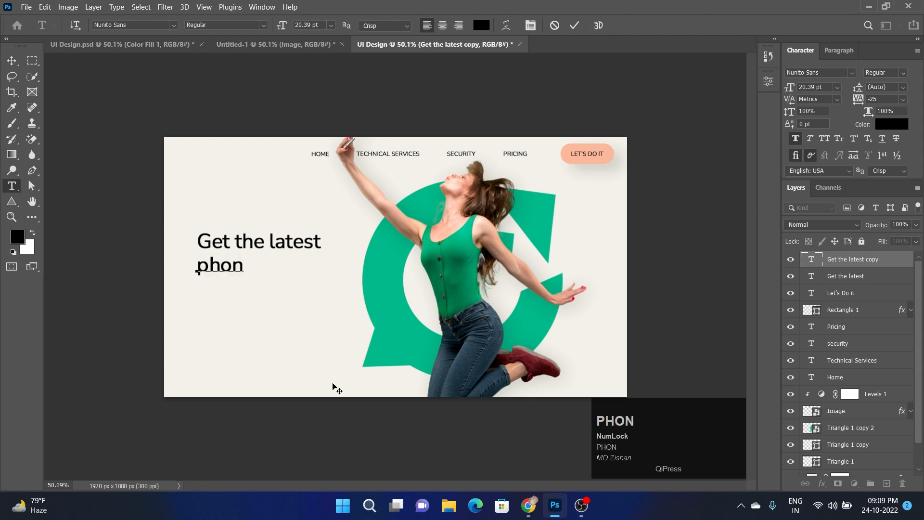
pyautogui.write('here')
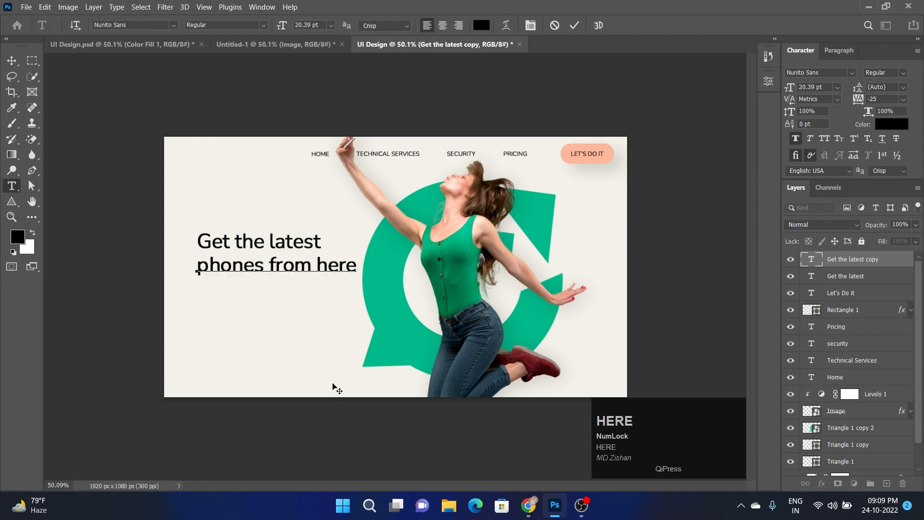
pyautogui.click(333, 385)
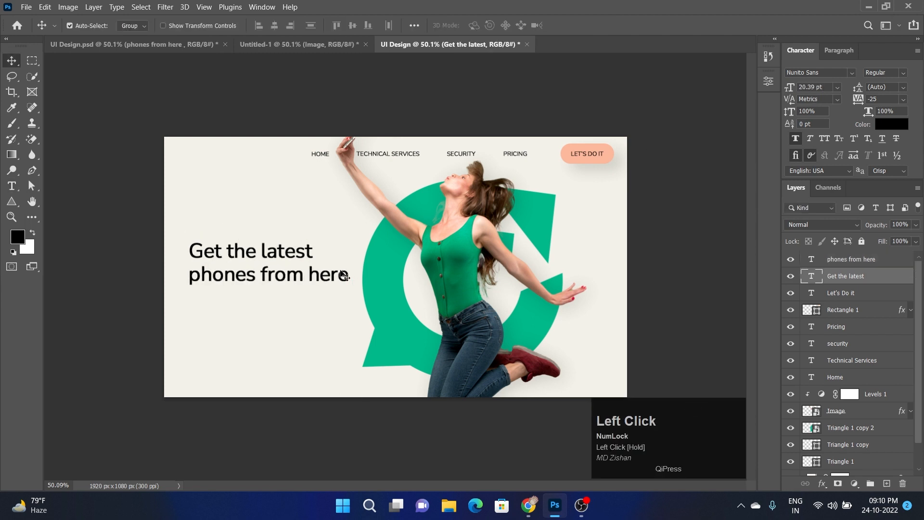
# Step: Enlarge "Get the latest" to about 102% and "phones from here" to 26 pt
pyautogui.hotkey('ctrl', 't')
pyautogui.moveTo(314, 241); pyautogui.dragTo(315, 239)
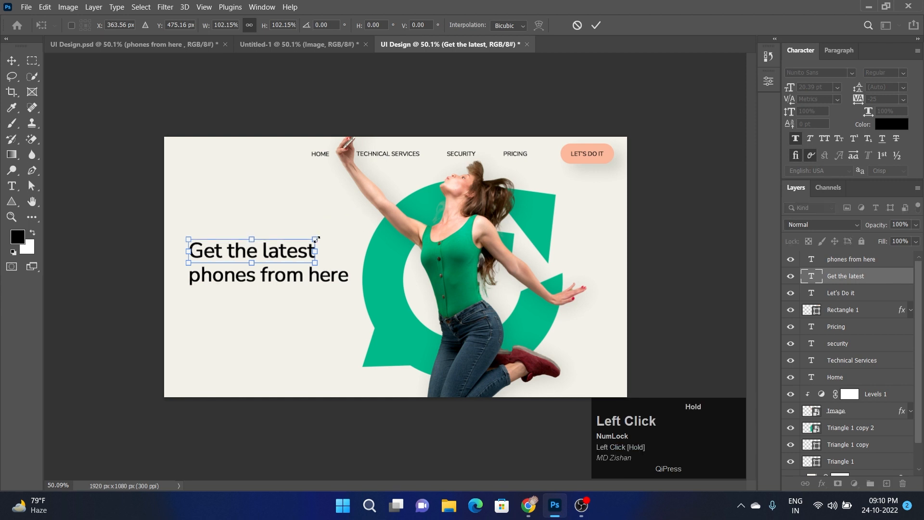
pyautogui.click(599, 26)
pyautogui.moveTo(349, 288); pyautogui.dragTo(378, 291)
pyautogui.click(597, 26)
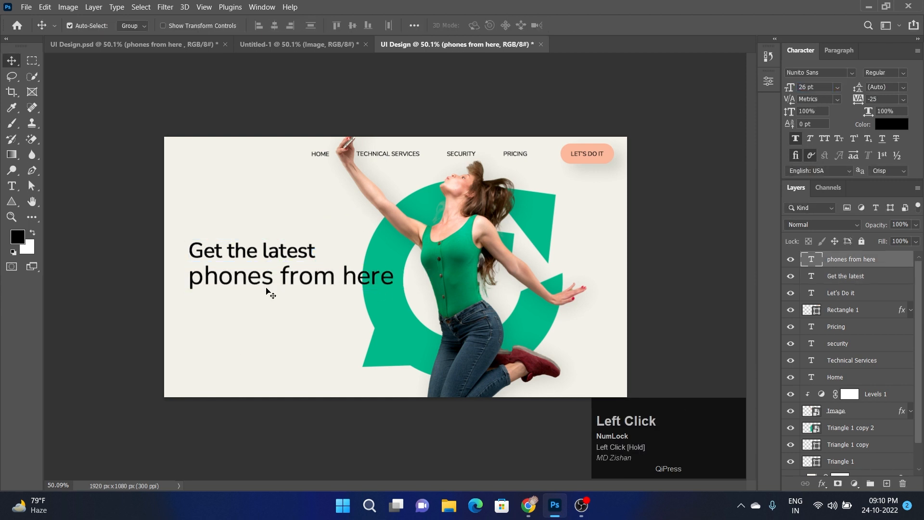
# Step: Align the left edges of the two headline lines and move them closer to the canvas's left edge
pyautogui.moveTo(202, 211); pyautogui.dragTo(223, 284)
pyautogui.click(257, 26)
pyautogui.click(273, 165)
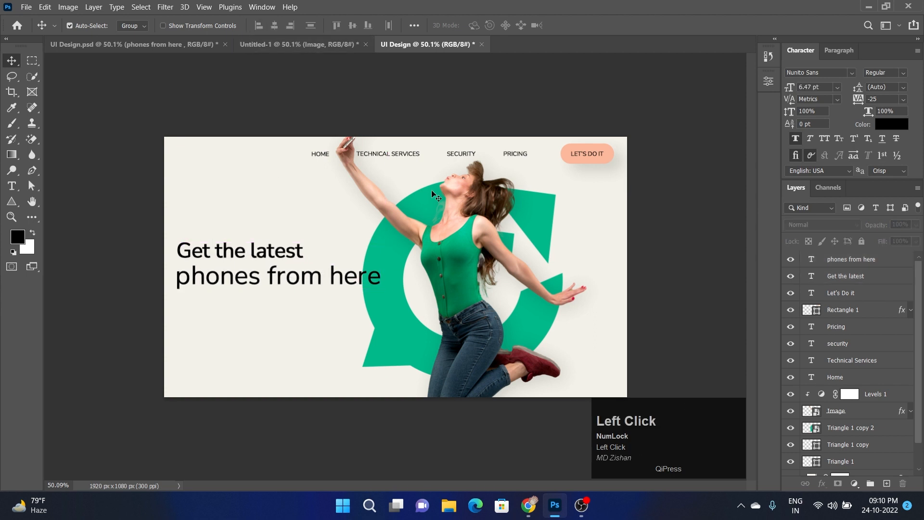
# Step: Move the woman and all green arrow shapes together to the right, clear of the headline
pyautogui.moveTo(392, 177); pyautogui.dragTo(542, 366)
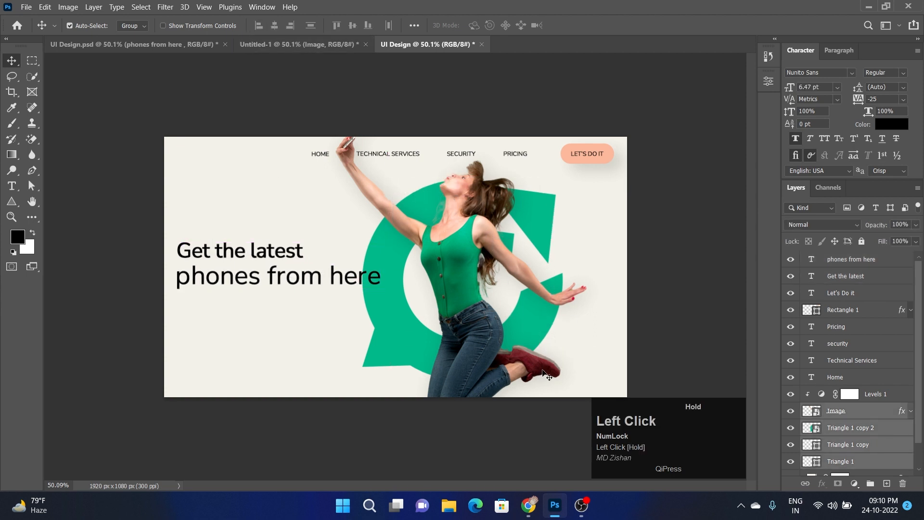
pyautogui.moveTo(488, 290); pyautogui.dragTo(506, 282)
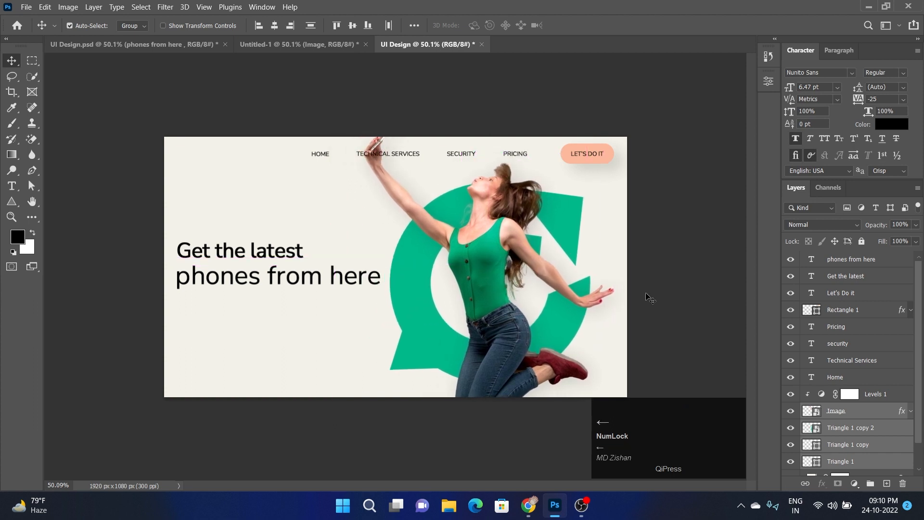
pyautogui.click(231, 285)
# Step: Set the font style of the "phones from here" line to SemiBold
pyautogui.click(221, 282)
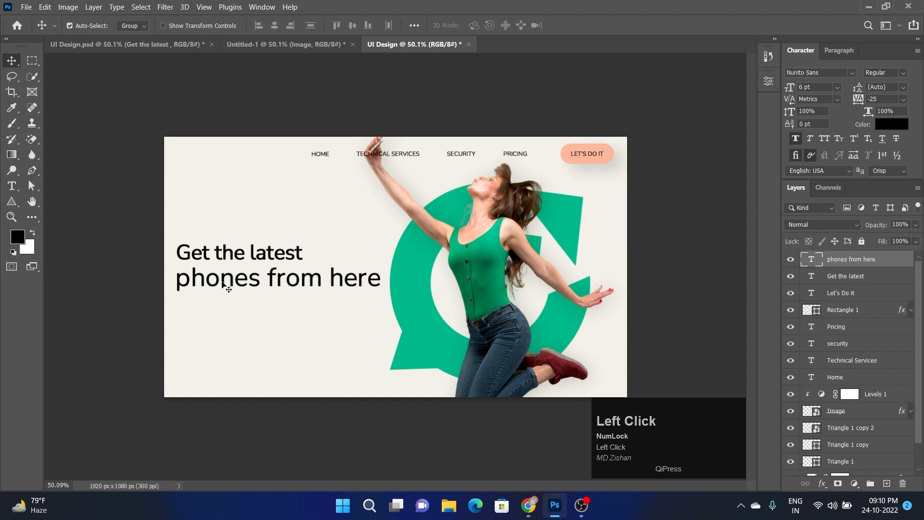
pyautogui.click(903, 74)
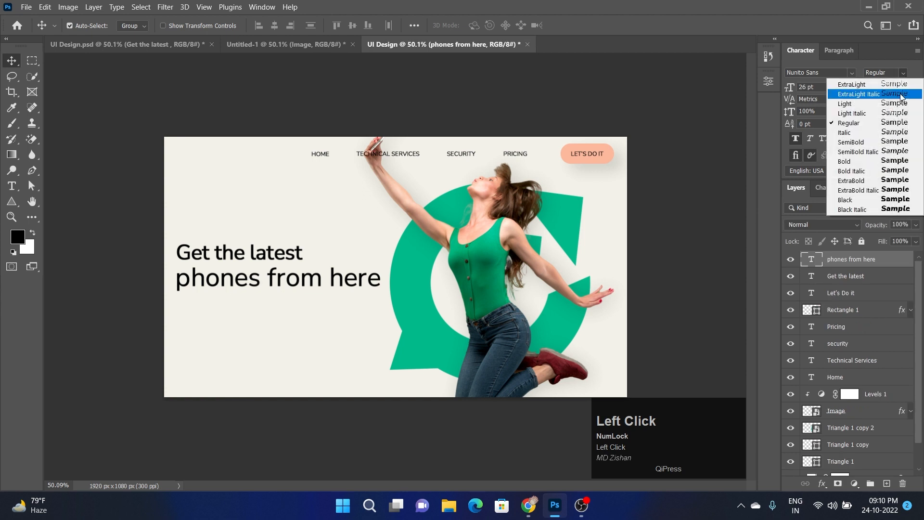
pyautogui.click(846, 143)
pyautogui.click(247, 350)
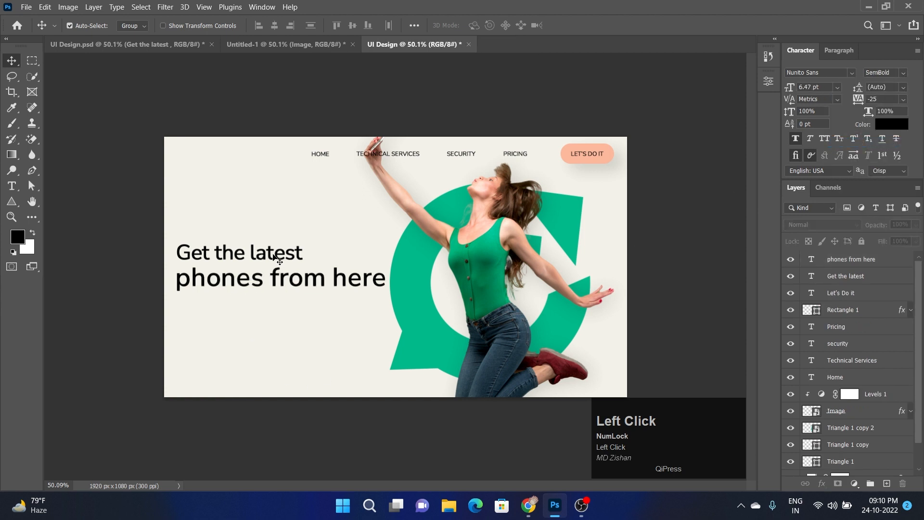
# Step: Recolor the headline word "latest" with the green 007f52 sampled from the woman's top
pyautogui.doubleClick(275, 258)
pyautogui.doubleClick(275, 254)
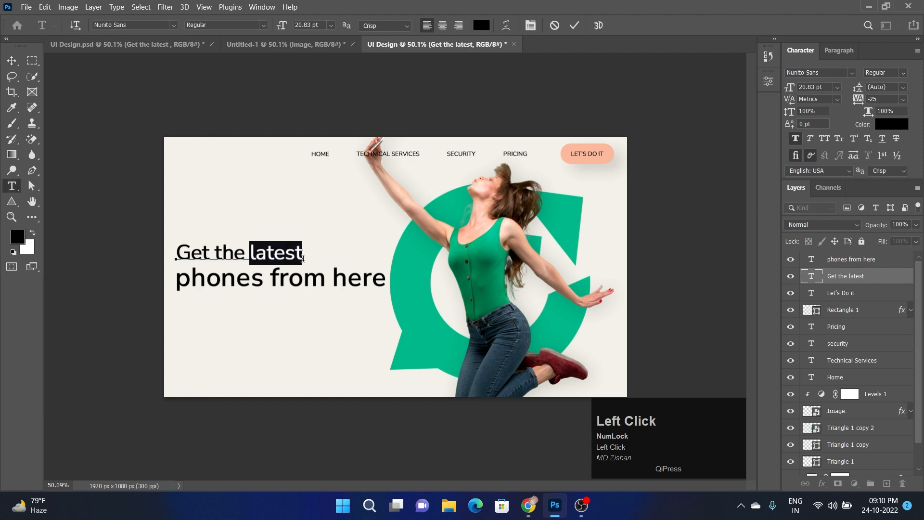
pyautogui.click(891, 124)
pyautogui.click(412, 271)
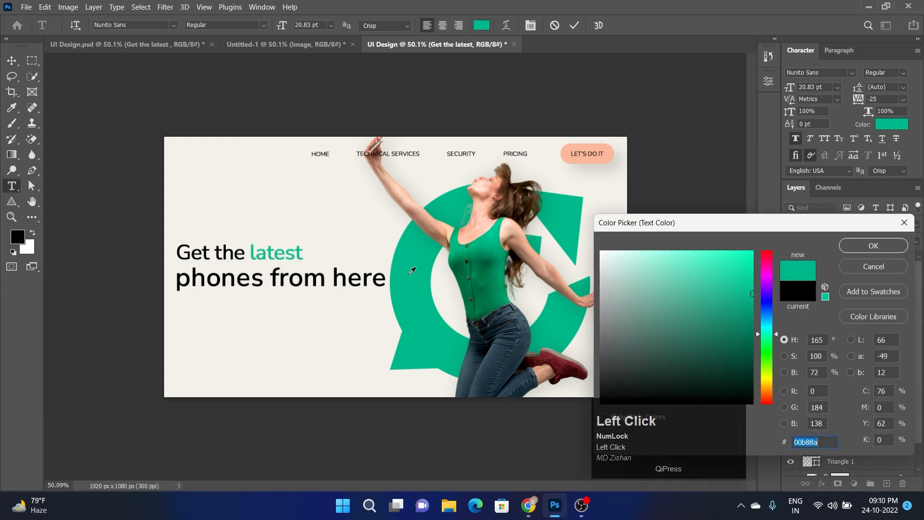
pyautogui.click(492, 264)
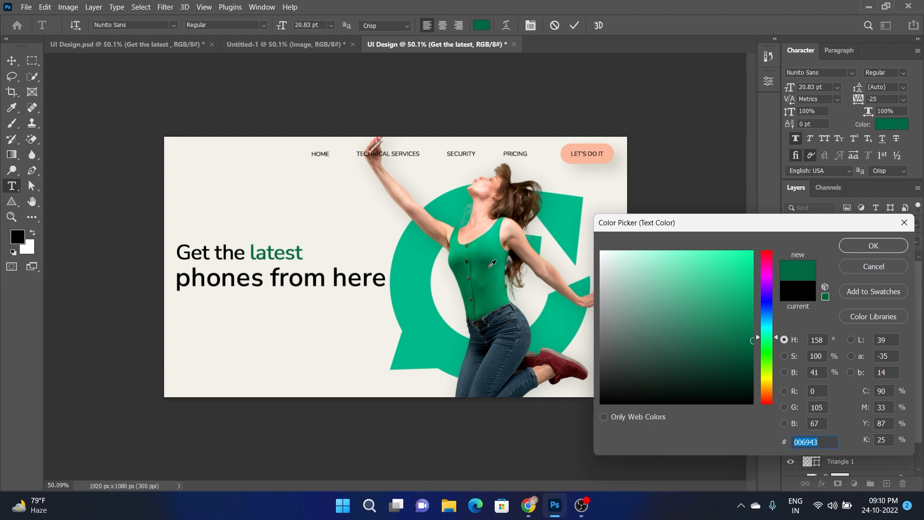
pyautogui.click(493, 279)
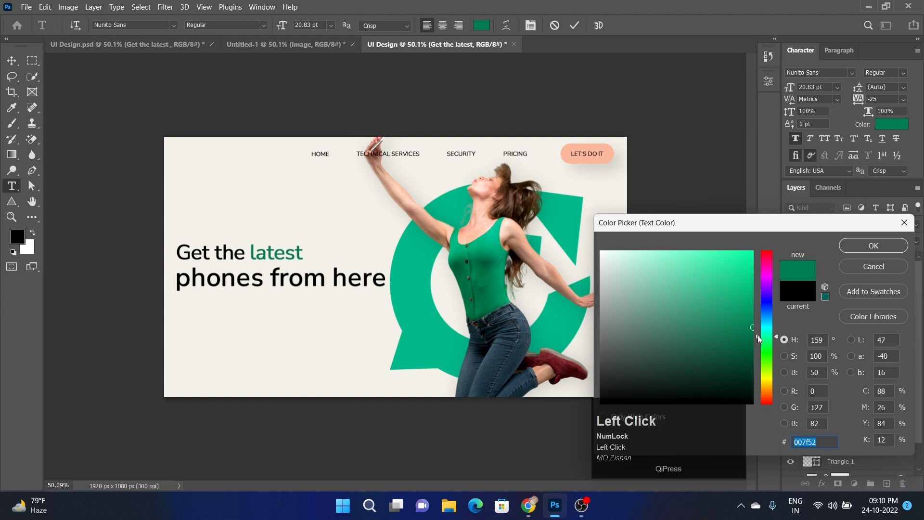
pyautogui.click(865, 246)
pyautogui.click(573, 26)
pyautogui.click(659, 234)
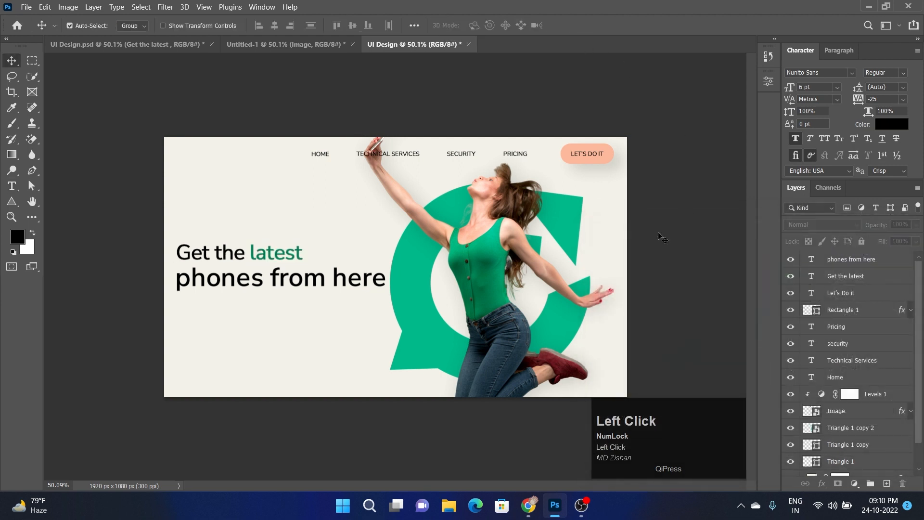
# Step: Recolor the word "phones" in the second headline line to green 007f52
pyautogui.doubleClick(243, 283)
pyautogui.moveTo(176, 280); pyautogui.dragTo(263, 280)
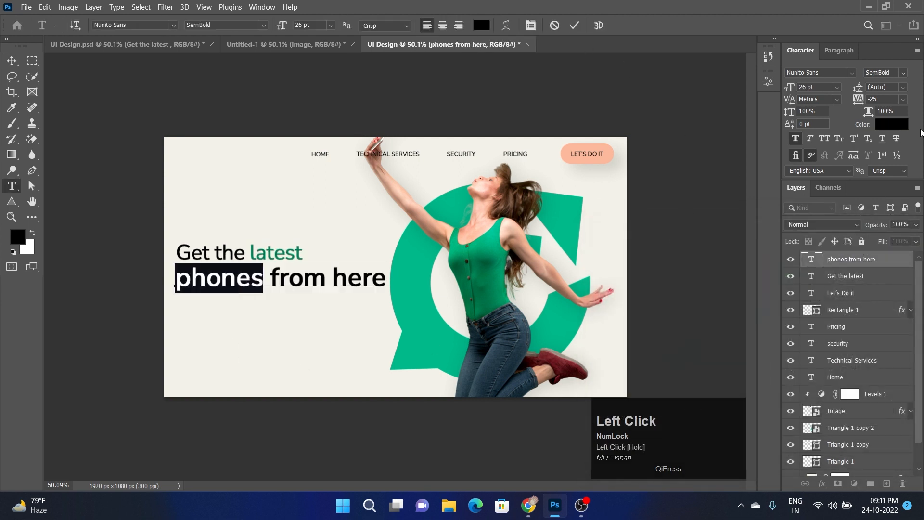
pyautogui.click(891, 125)
pyautogui.write('007f52')
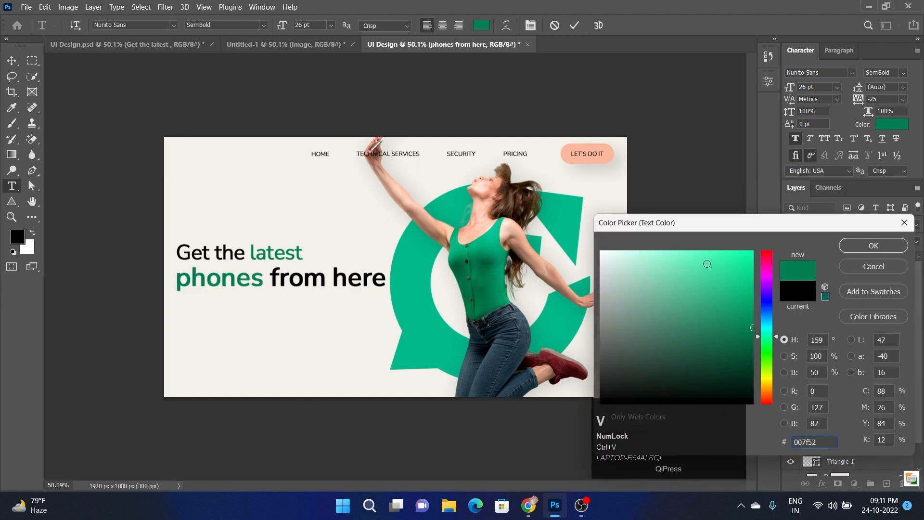
pyautogui.click(862, 245)
pyautogui.click(575, 25)
pyautogui.click(686, 164)
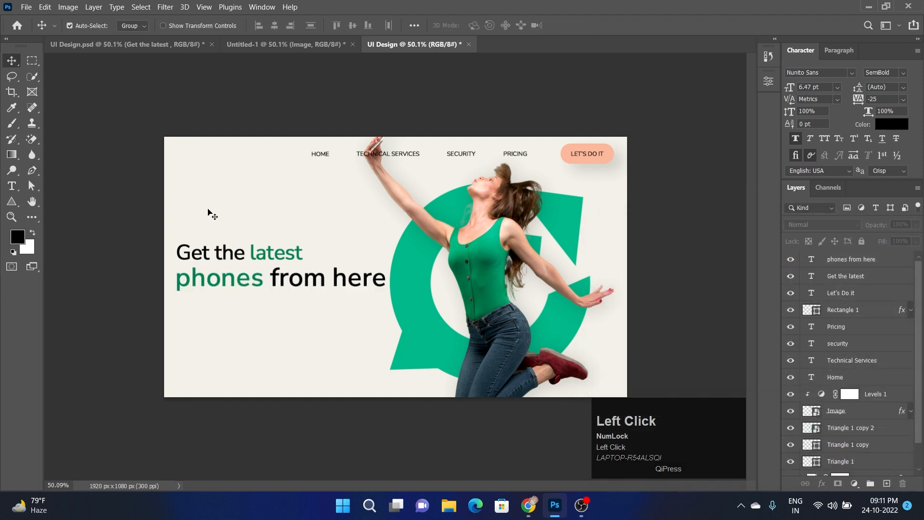
# Step: Nudge the headline lines slightly right and up, and paste Lorem ipsum text in Nunito Sans Light 7 pt beneath them
pyautogui.moveTo(195, 214); pyautogui.dragTo(227, 279)
pyautogui.click(231, 279)
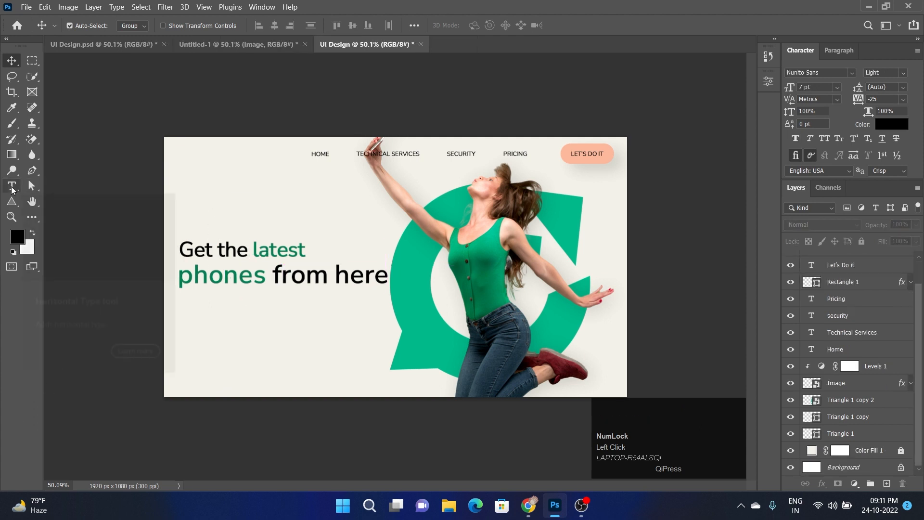
pyautogui.click(12, 186)
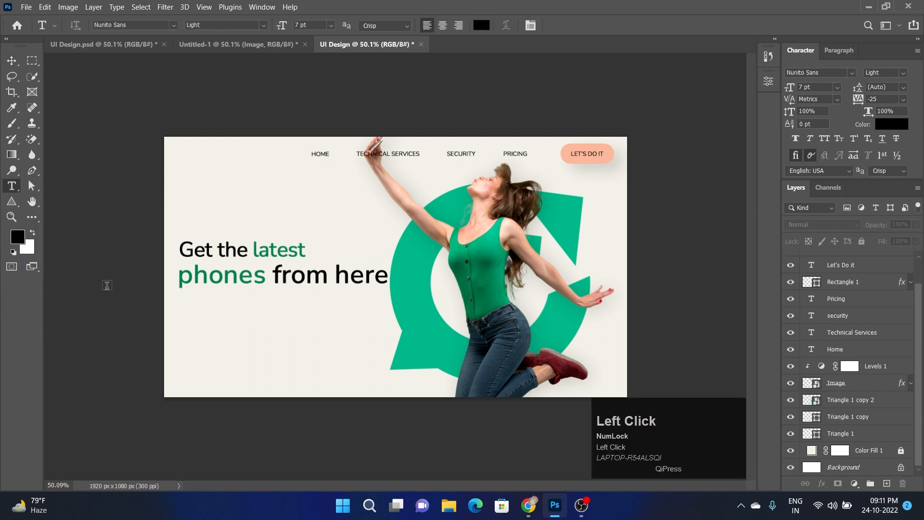
pyautogui.click(190, 305)
pyautogui.hotkey('ctrl', 'v')
pyautogui.click(11, 61)
pyautogui.moveTo(250, 312); pyautogui.dragTo(243, 307)
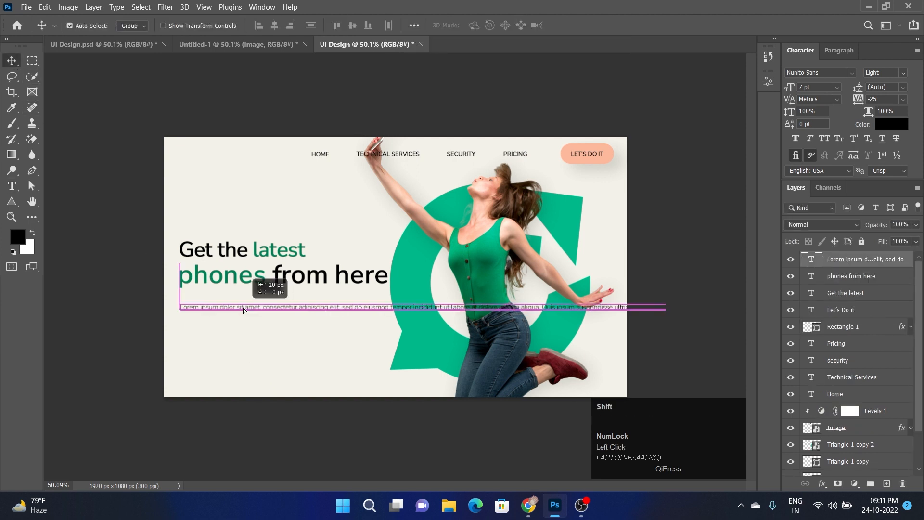
# Step: Break the Lorem ipsum text into three lines, after "sed do" and after "Quis ipsum"
pyautogui.doubleClick(369, 307)
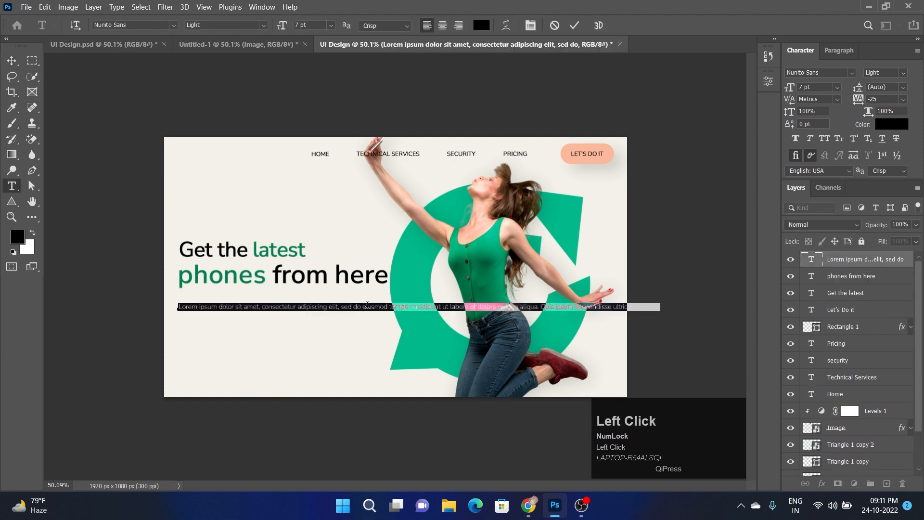
pyautogui.click(363, 304)
pyautogui.press('Return')
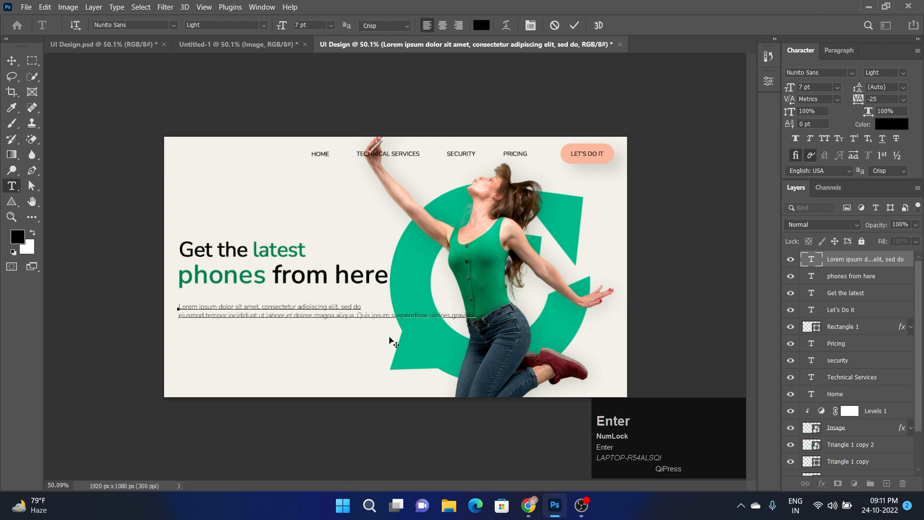
pyautogui.click(398, 318)
pyautogui.press('Return')
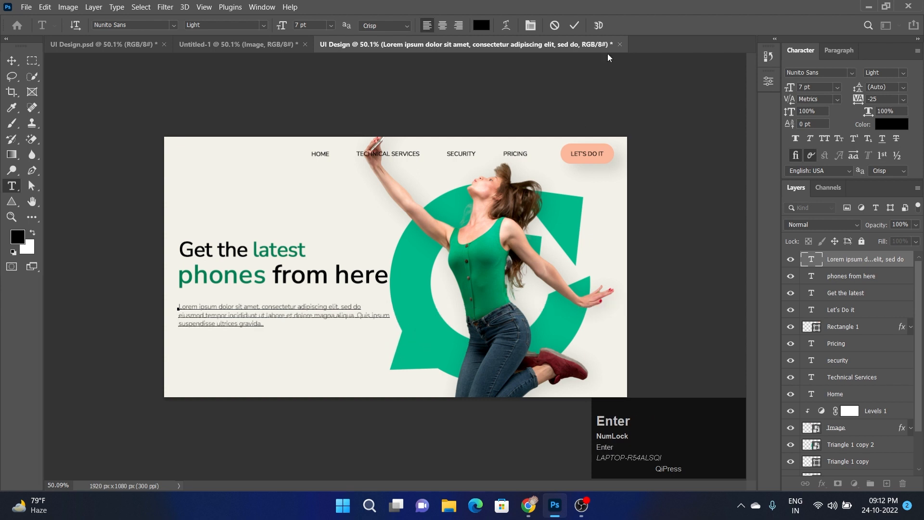
pyautogui.click(580, 29)
# Step: Nudge both headline lines and the Lorem ipsum paragraph together slightly left
pyautogui.moveTo(231, 318); pyautogui.dragTo(231, 318)
pyautogui.moveTo(200, 213); pyautogui.dragTo(221, 389)
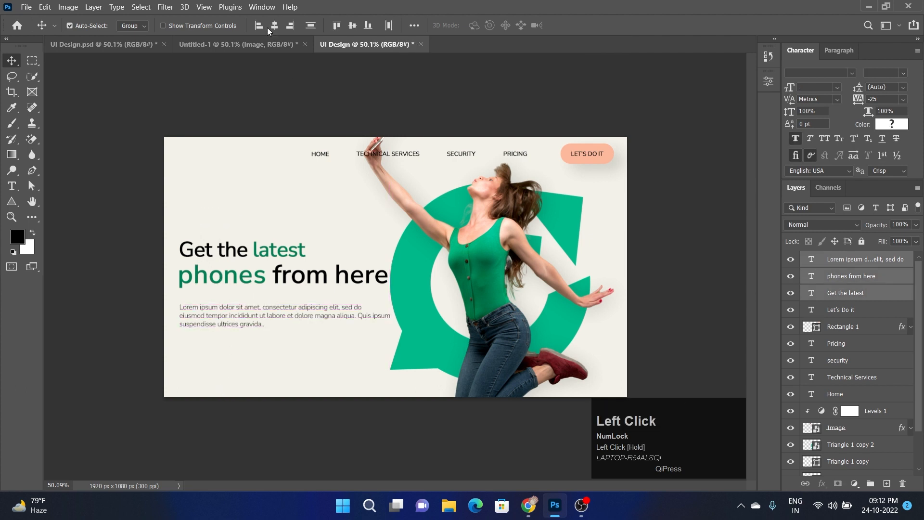
pyautogui.moveTo(200, 198); pyautogui.dragTo(254, 318)
pyautogui.click(264, 354)
pyautogui.press('Left')
pyautogui.press('Left')
pyautogui.press('Left')
pyautogui.press('Left')
pyautogui.press('Left')
pyautogui.press('Left')
pyautogui.press('Left')
pyautogui.press('Left')
pyautogui.press('Left')
pyautogui.press('Left')
# Step: Nudge the Lorem ipsum paragraph up, closer to the headline
pyautogui.click(262, 354)
pyautogui.press('Up')
pyautogui.press('Up')
pyautogui.press('Up')
pyautogui.press('Up')
pyautogui.press('Up')
pyautogui.press('Up')
pyautogui.press('Up')
pyautogui.press('Up')
pyautogui.press('Up')
pyautogui.press('Up')
pyautogui.press('Up')
pyautogui.press('Up')
pyautogui.press('Up')
pyautogui.press('Up')
pyautogui.press('Up')
pyautogui.press('Up')
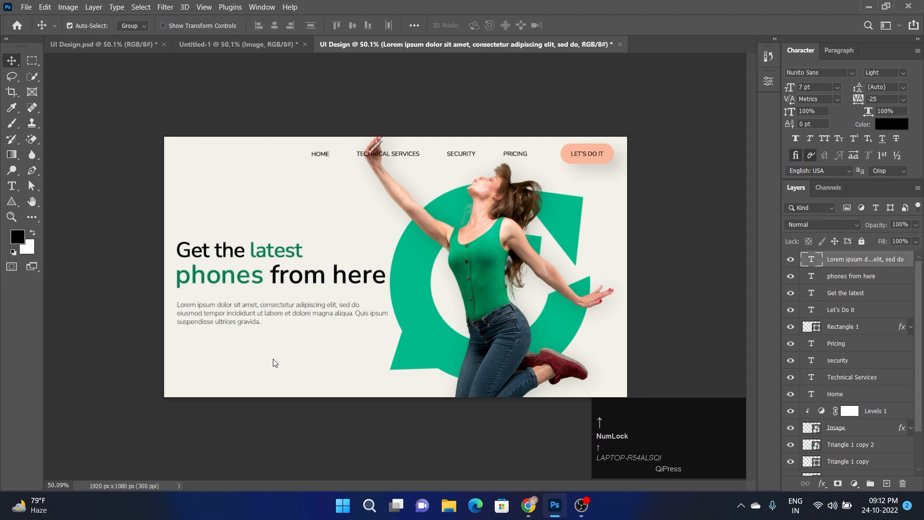
pyautogui.click(277, 362)
# Step: Scale the woman and green arrow graphic down to about 95%, and nudge it up and slightly right
pyautogui.moveTo(430, 180); pyautogui.dragTo(608, 360)
pyautogui.hotkey('ctrl', 't')
pyautogui.moveTo(613, 106); pyautogui.dragTo(606, 114)
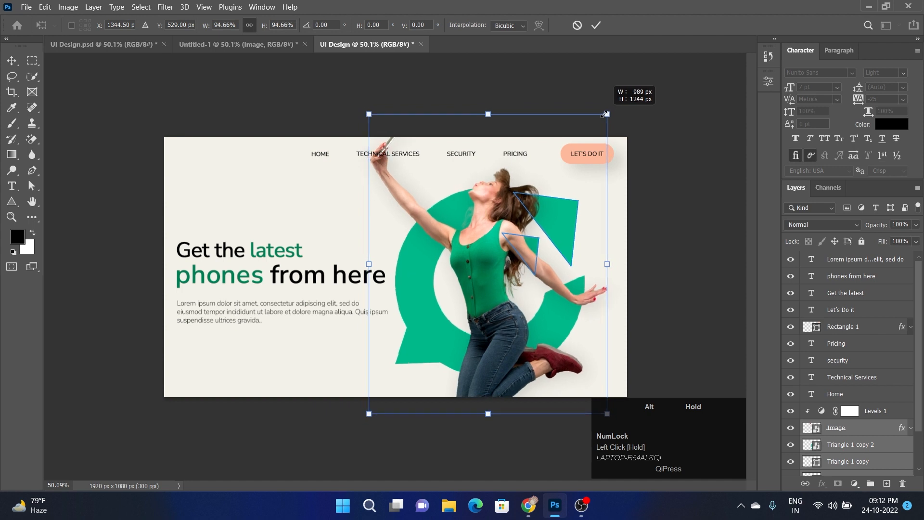
pyautogui.click(597, 27)
pyautogui.press('Up')
pyautogui.press('Up')
pyautogui.press('Up')
pyautogui.press('Up')
pyautogui.press('Up')
pyautogui.press('Up')
pyautogui.press('Up')
pyautogui.press('Up')
pyautogui.press('Up')
pyautogui.press('Up')
pyautogui.press('Up')
pyautogui.press('Up')
pyautogui.press('Up')
pyautogui.press('Up')
pyautogui.press('Up')
pyautogui.press('Up')
pyautogui.press('Up')
pyautogui.press('Up')
pyautogui.press('Right')
pyautogui.press('Right')
pyautogui.press('Right')
pyautogui.press('Right')
pyautogui.press('Right')
pyautogui.press('Right')
# Step: Nudge both headline lines and the Lorem ipsum paragraph up together to leave room beneath them
pyautogui.click(260, 307)
pyautogui.moveTo(193, 223); pyautogui.dragTo(219, 381)
pyautogui.press('Up')
pyautogui.press('Up')
pyautogui.press('Up')
pyautogui.press('Up')
pyautogui.press('Up')
pyautogui.press('Up')
pyautogui.press('Up')
pyautogui.press('Up')
pyautogui.press('Up')
pyautogui.press('Up')
pyautogui.press('Up')
pyautogui.press('Up')
pyautogui.press('Up')
pyautogui.press('Up')
pyautogui.press('Up')
pyautogui.press('Up')
pyautogui.press('Up')
pyautogui.press('Up')
pyautogui.press('Up')
pyautogui.press('Up')
pyautogui.moveTo(244, 276); pyautogui.dragTo(244, 269)
pyautogui.click(274, 351)
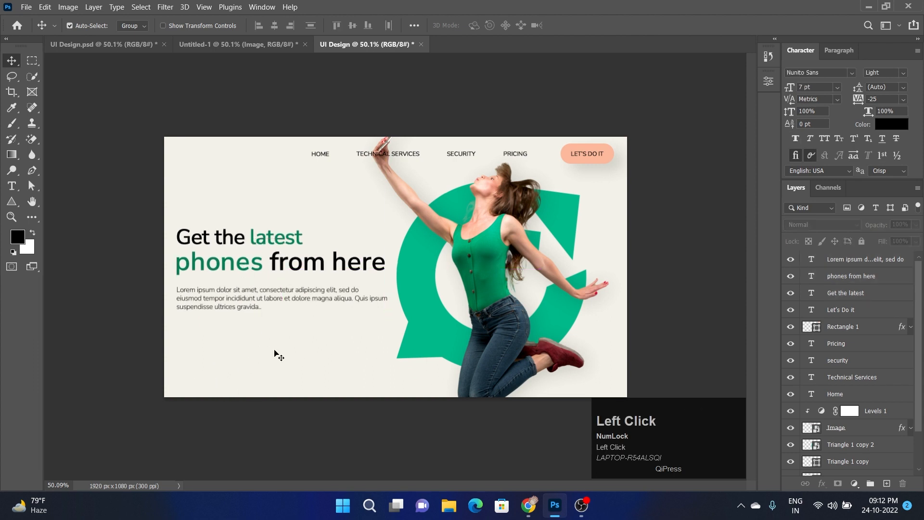
# Step: Draw a dark green filled rectangle without stroke, about 349 by 99 px, beneath the Lorem ipsum paragraph
pyautogui.moveTo(12, 201); pyautogui.dragTo(46, 202)
pyautogui.click(135, 26)
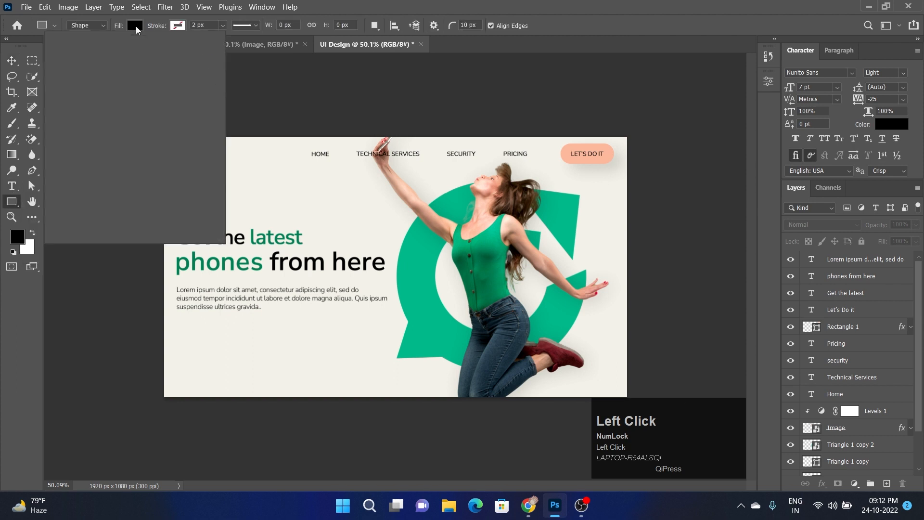
pyautogui.click(147, 88)
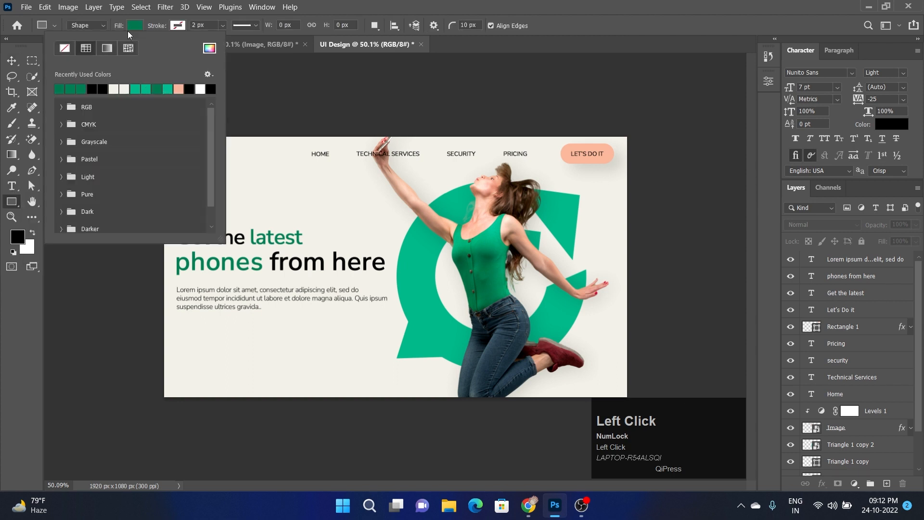
pyautogui.click(222, 332)
pyautogui.moveTo(180, 324); pyautogui.dragTo(265, 343)
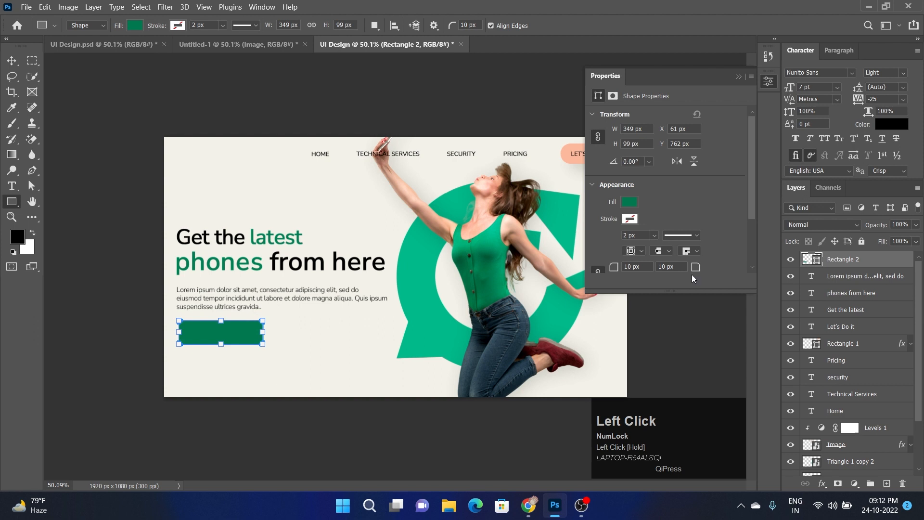
# Step: Set all four corner radii of the green rectangle to 0 px
pyautogui.scroll(-3, 718, 212)
pyautogui.scroll(-1, 719, 215)
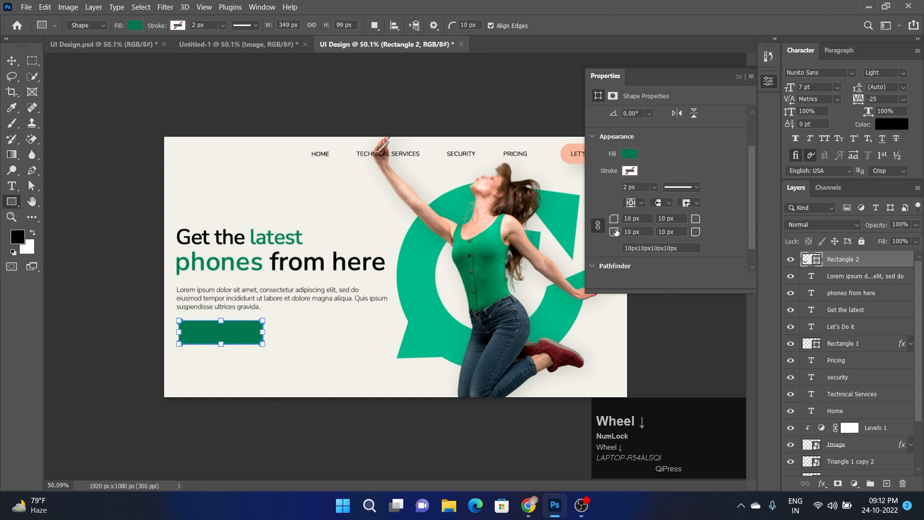
pyautogui.moveTo(697, 221); pyautogui.dragTo(636, 229)
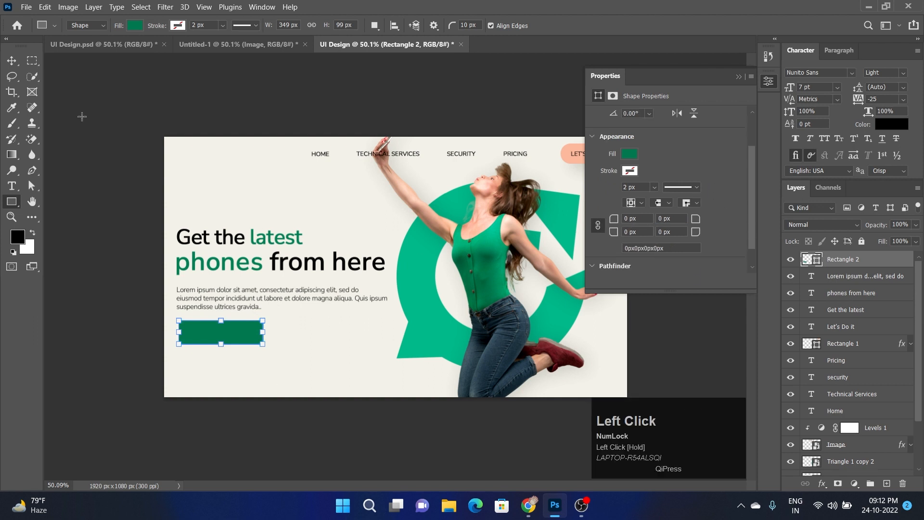
# Step: Align the left edges of the headline lines, the Lorem ipsum paragraph and the green rectangle
pyautogui.click(13, 62)
pyautogui.moveTo(201, 206); pyautogui.dragTo(206, 370)
pyautogui.click(259, 26)
pyautogui.click(260, 375)
# Step: Set the Lorem ipsum paragraph's font size to 7.5 pt
pyautogui.click(279, 299)
pyautogui.moveTo(814, 87); pyautogui.dragTo(774, 88)
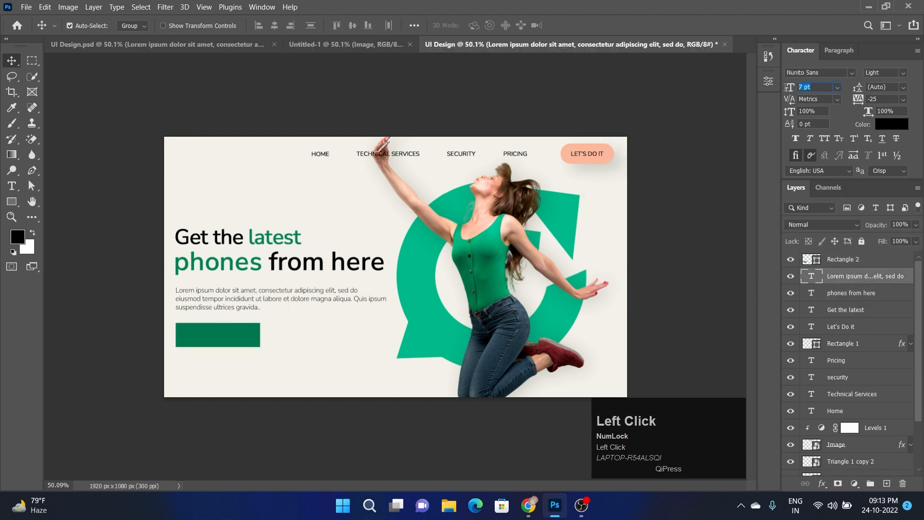
pyautogui.press('Return')
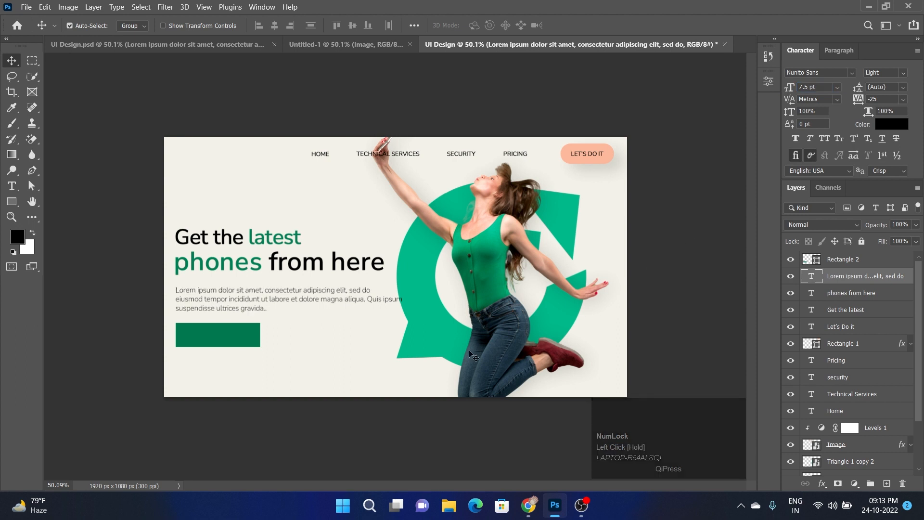
pyautogui.click(345, 374)
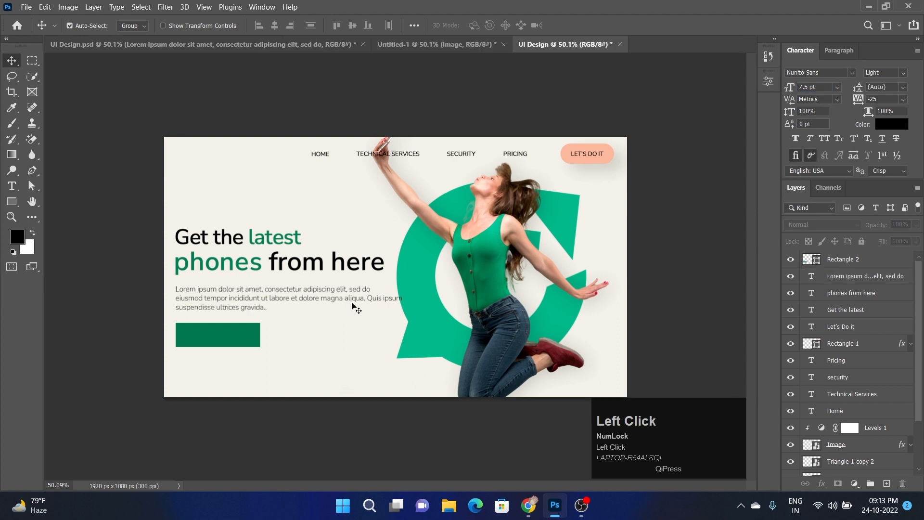
# Step: Reflow the Lorem ipsum paragraph so its second line ends at "Quis" and the third starts with "ipsum suspendisse"
pyautogui.doubleClick(383, 299)
pyautogui.press('Return')
pyautogui.press('Down')
pyautogui.press('BackSpace')
pyautogui.click(225, 352)
# Step: Nudge the headline lines, the paragraph and the green rectangle slightly right together
pyautogui.moveTo(226, 212); pyautogui.dragTo(309, 371)
pyautogui.press('Right')
pyautogui.press('Right')
pyautogui.press('Right')
pyautogui.press('Right')
pyautogui.press('Right')
pyautogui.press('Right')
pyautogui.click(309, 371)
# Step: Duplicate the green rectangle and narrow the copy from its left edge to a small block at the right end
pyautogui.click(237, 346)
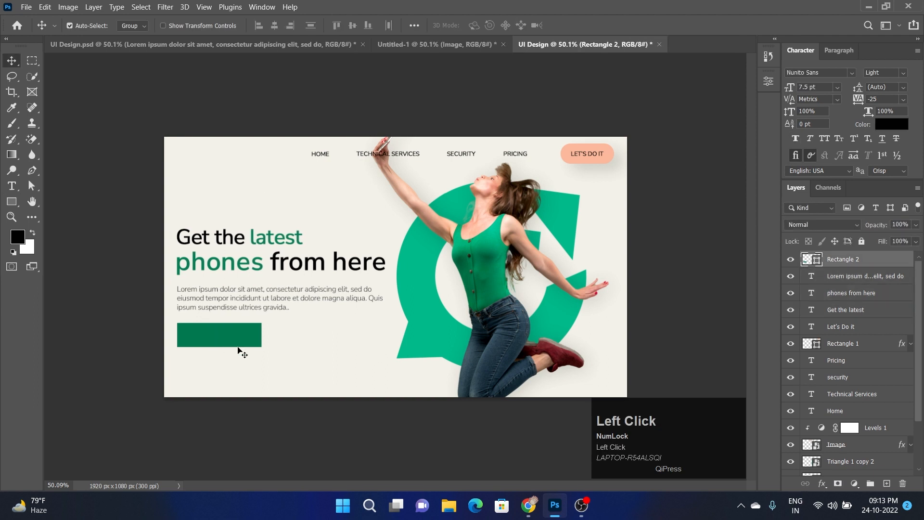
pyautogui.click(262, 372)
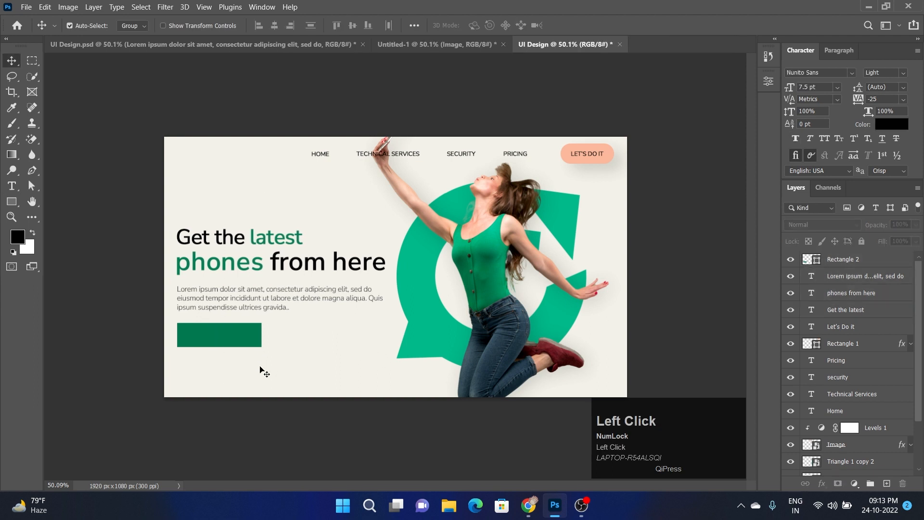
pyautogui.click(246, 343)
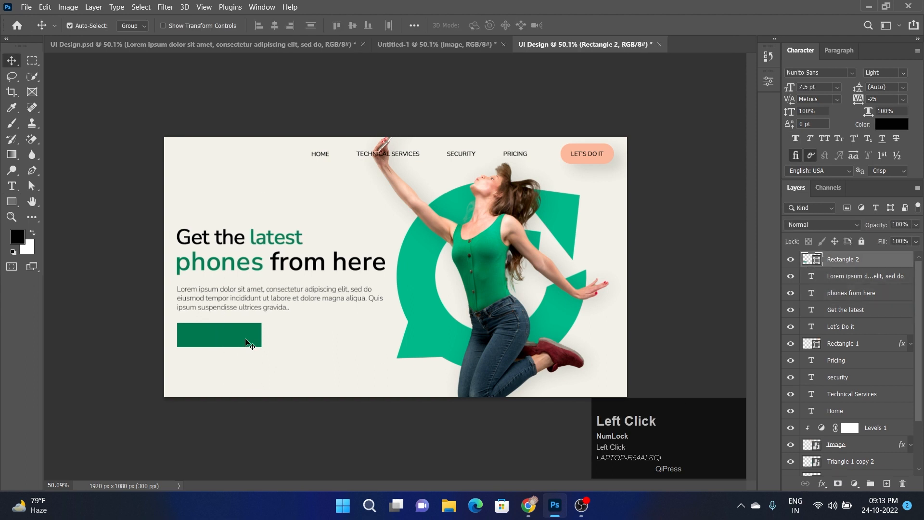
pyautogui.press('ctrl')
pyautogui.hotkey('ctrl', 'j')
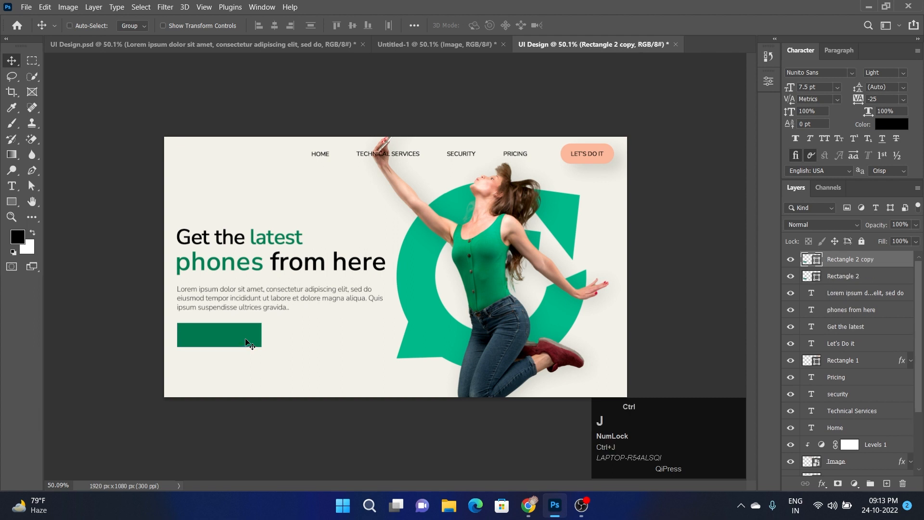
pyautogui.click(246, 343)
pyautogui.hotkey('ctrl', 't')
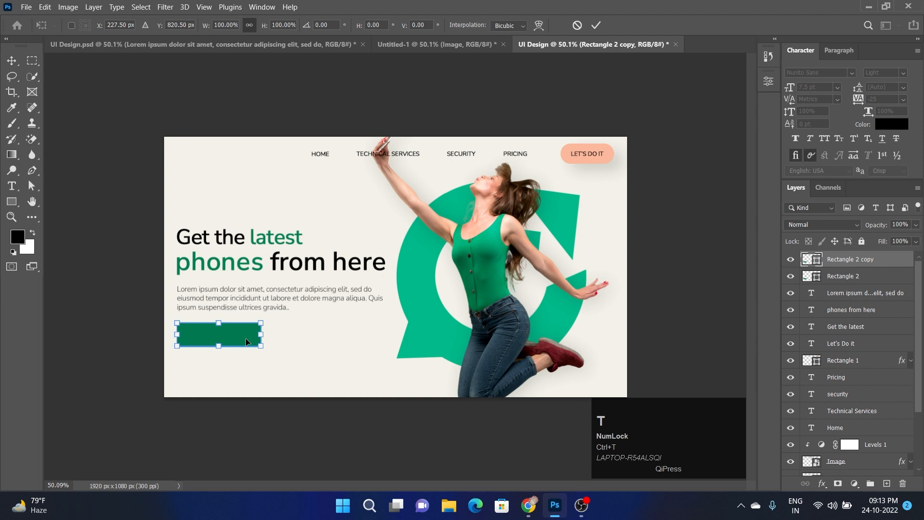
pyautogui.moveTo(177, 334); pyautogui.dragTo(246, 331)
pyautogui.click(546, 89)
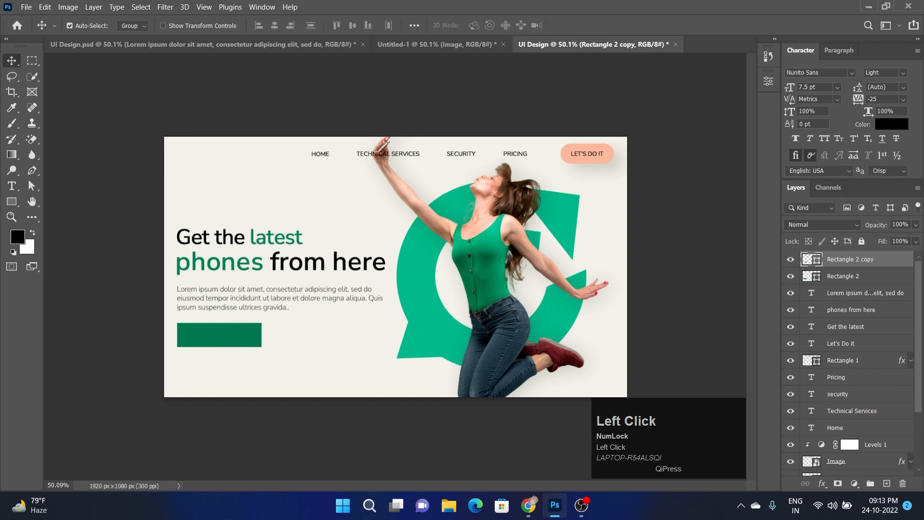
# Step: Recolor the narrow block to fcb99e, sampled from the Let's Do It button
pyautogui.doubleClick(818, 261)
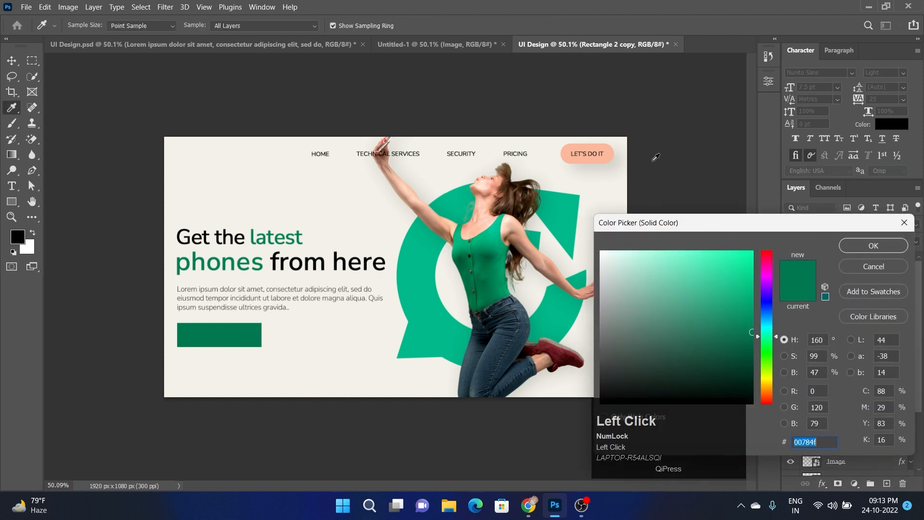
pyautogui.click(612, 152)
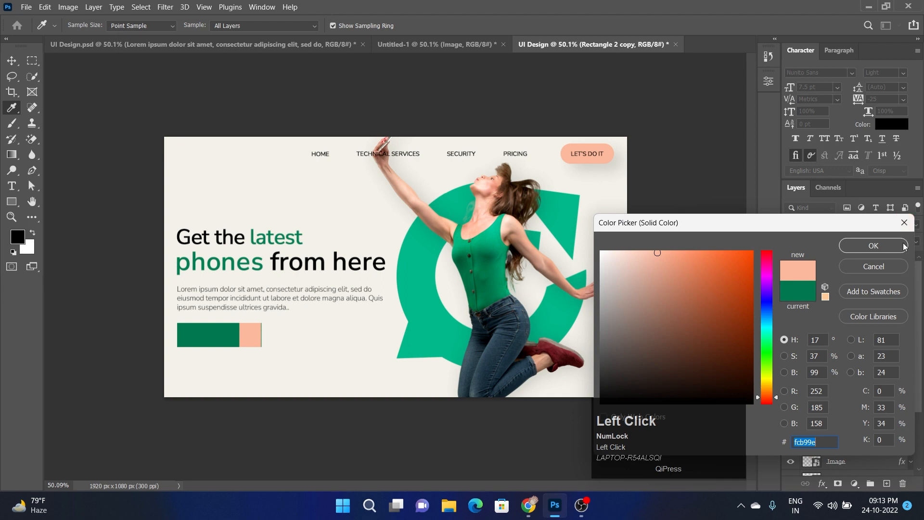
pyautogui.click(886, 246)
pyautogui.click(333, 427)
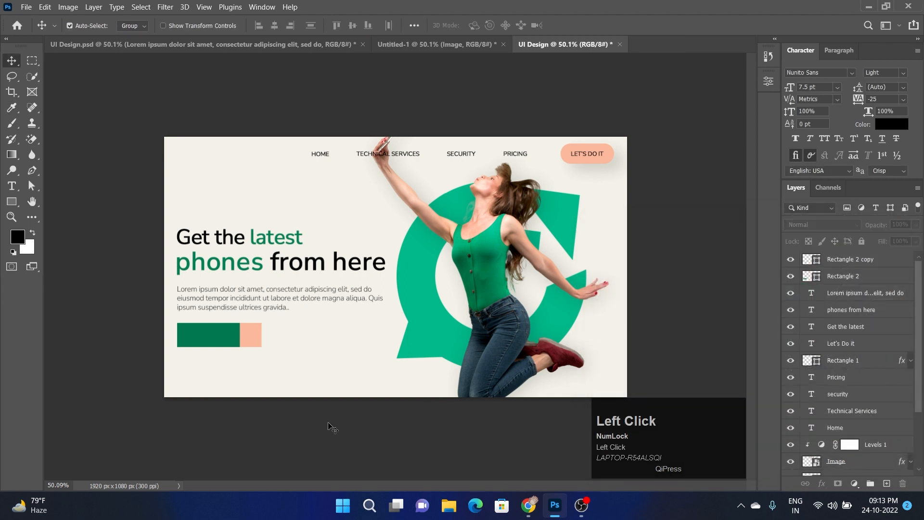
# Step: Round all corners of the green rectangle to 49.5 px
pyautogui.click(198, 334)
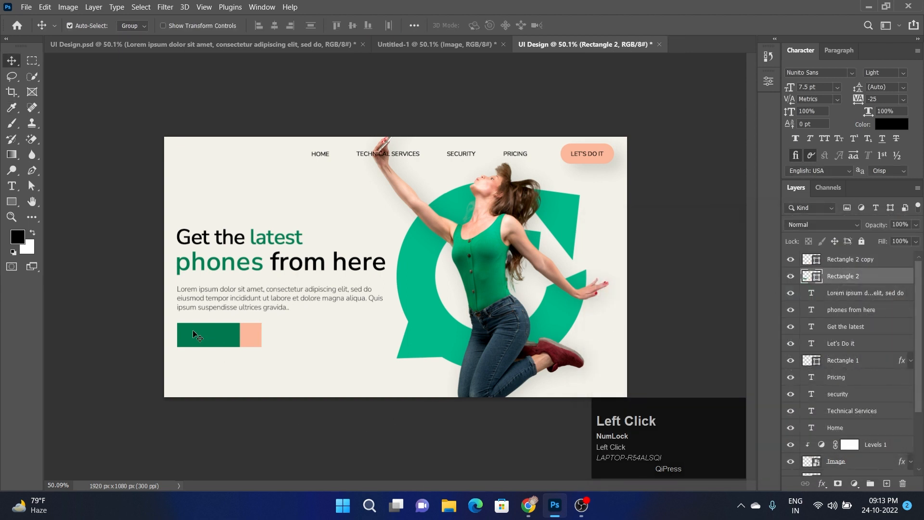
pyautogui.click(262, 6)
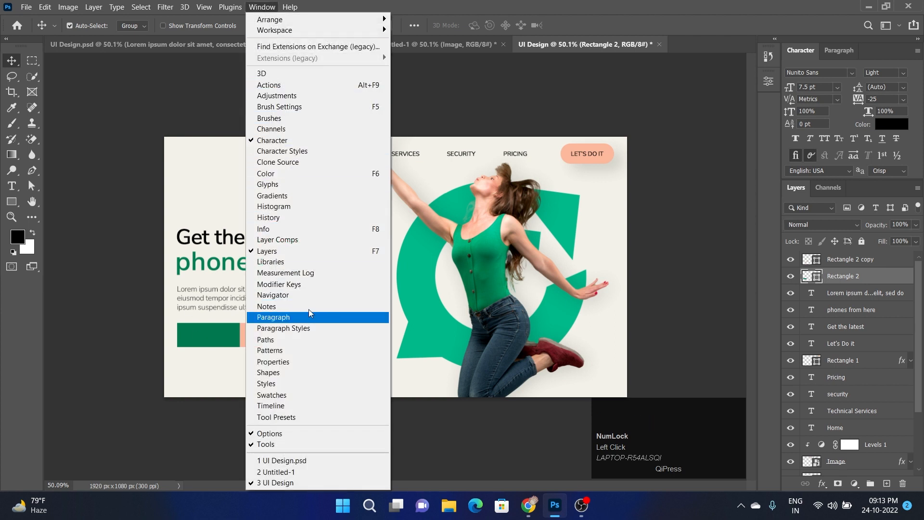
pyautogui.click(321, 360)
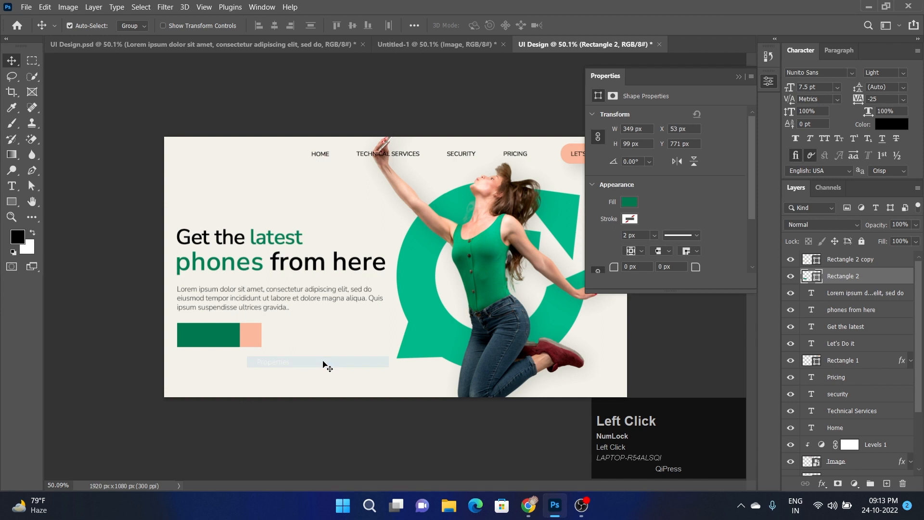
pyautogui.scroll(-2, 698, 195)
pyautogui.moveTo(697, 219); pyautogui.dragTo(749, 221)
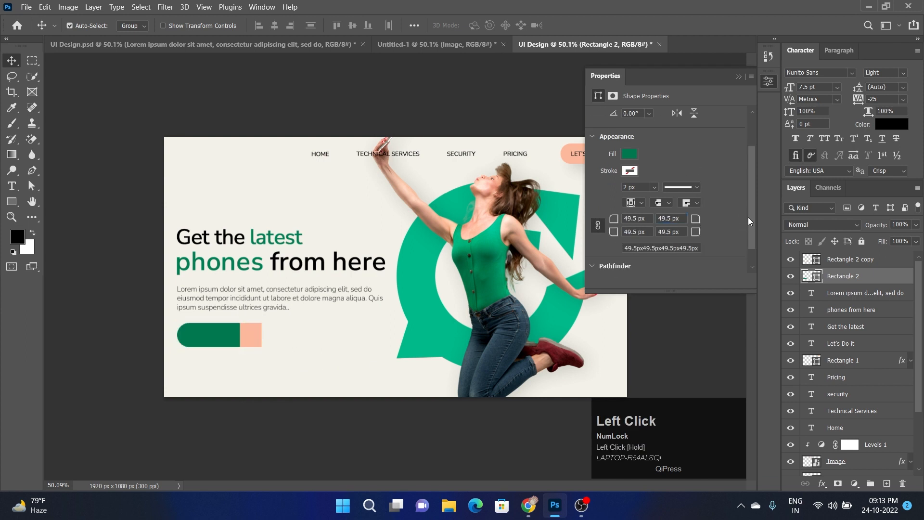
pyautogui.click(741, 76)
pyautogui.click(714, 220)
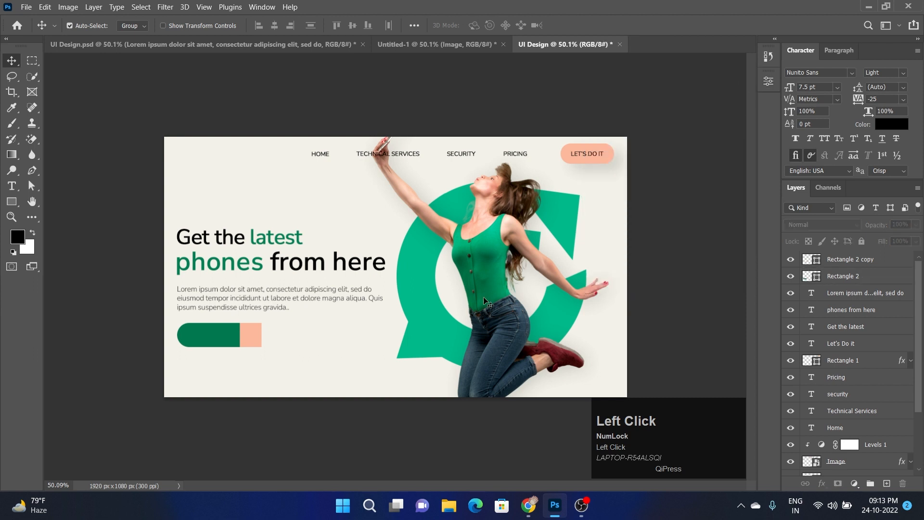
# Step: Nudge the peach block slightly right and shift the two button parts slightly up
pyautogui.click(257, 345)
pyautogui.press('Right')
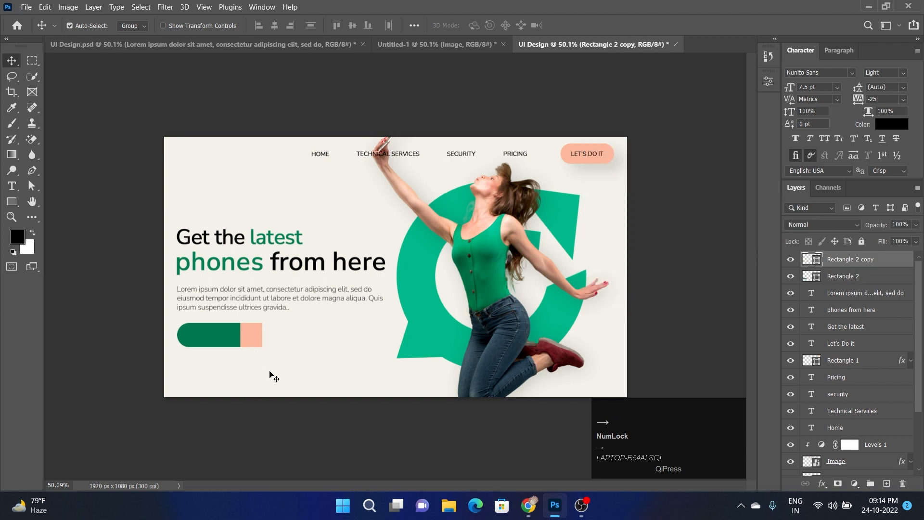
pyautogui.click(272, 374)
pyautogui.moveTo(165, 334); pyautogui.dragTo(215, 334)
pyautogui.click(266, 383)
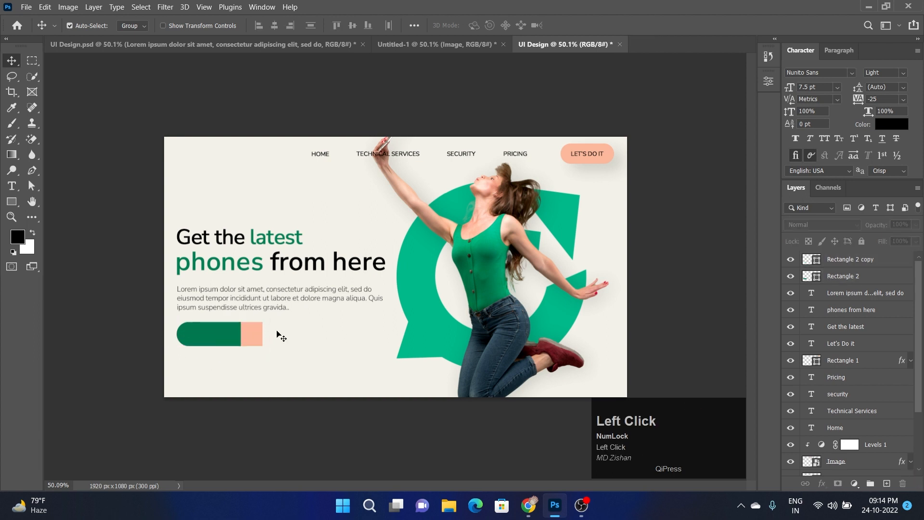
# Step: Add the white text "Visit Now" on the green button in Nunito Sans Regular 6 pt, all caps
pyautogui.click(324, 156)
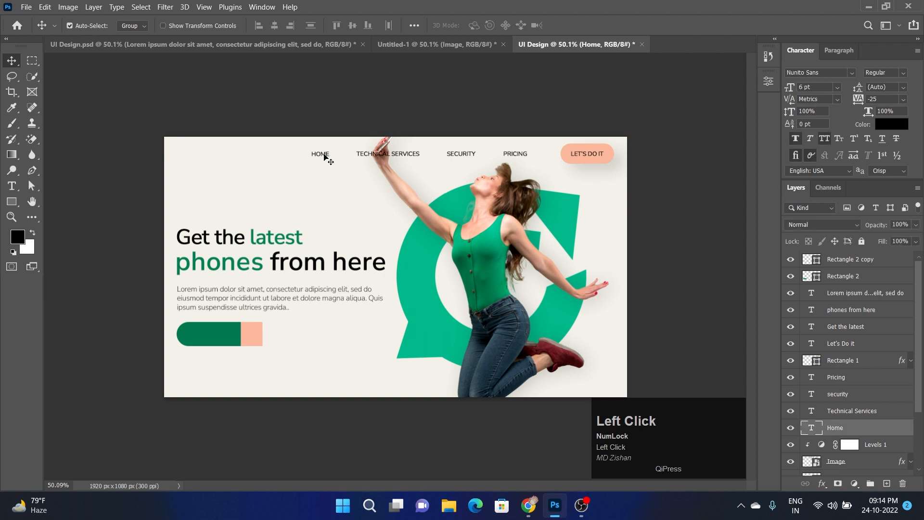
pyautogui.click(320, 360)
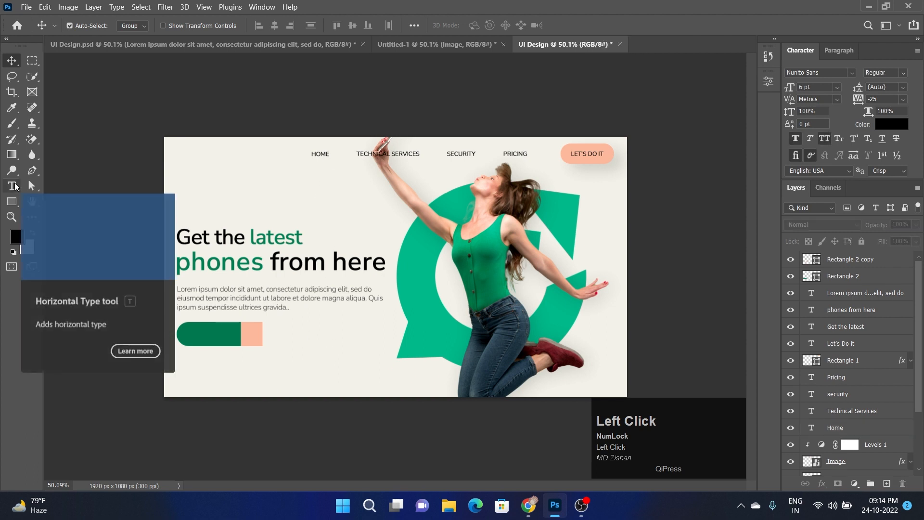
pyautogui.click(13, 186)
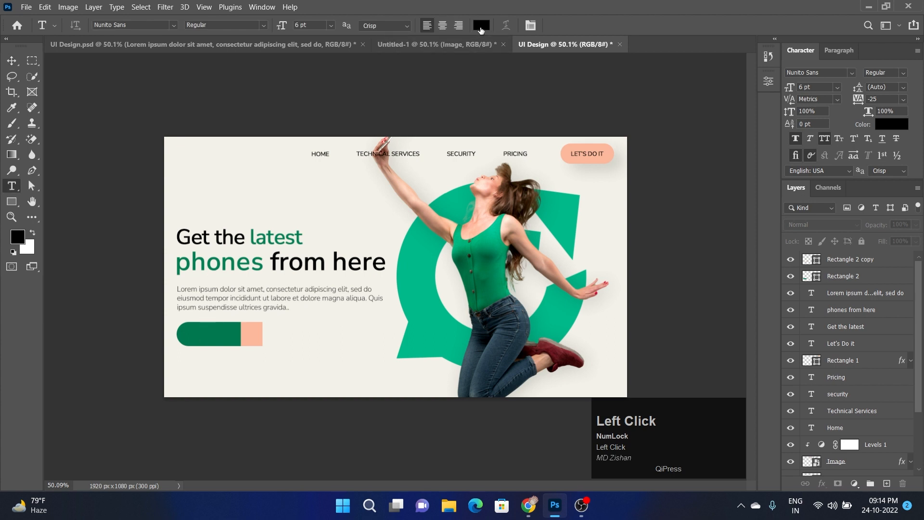
pyautogui.click(481, 25)
pyautogui.click(601, 252)
pyautogui.click(859, 246)
pyautogui.click(199, 337)
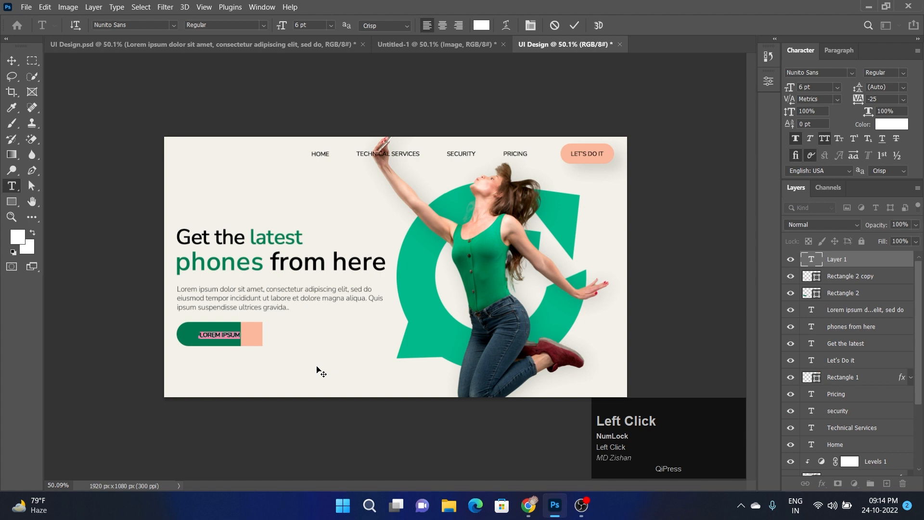
pyautogui.write('VISI')
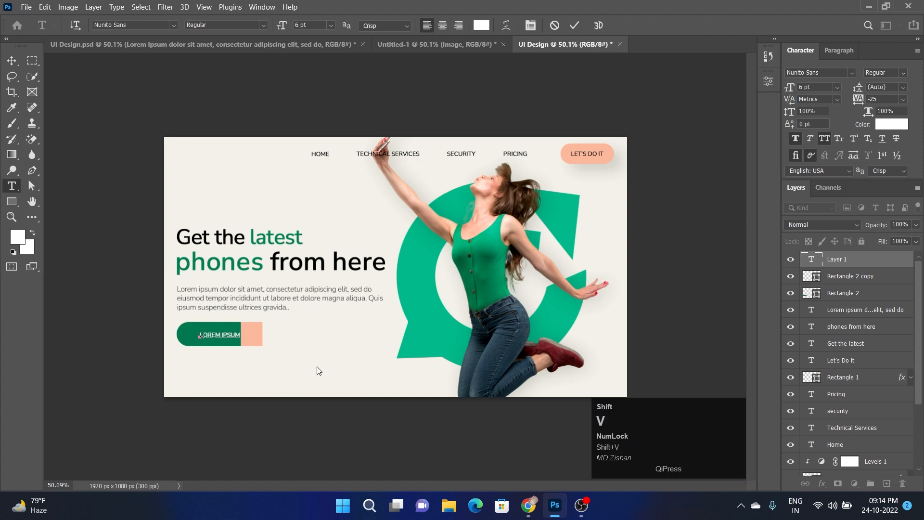
pyautogui.write('T NOW')
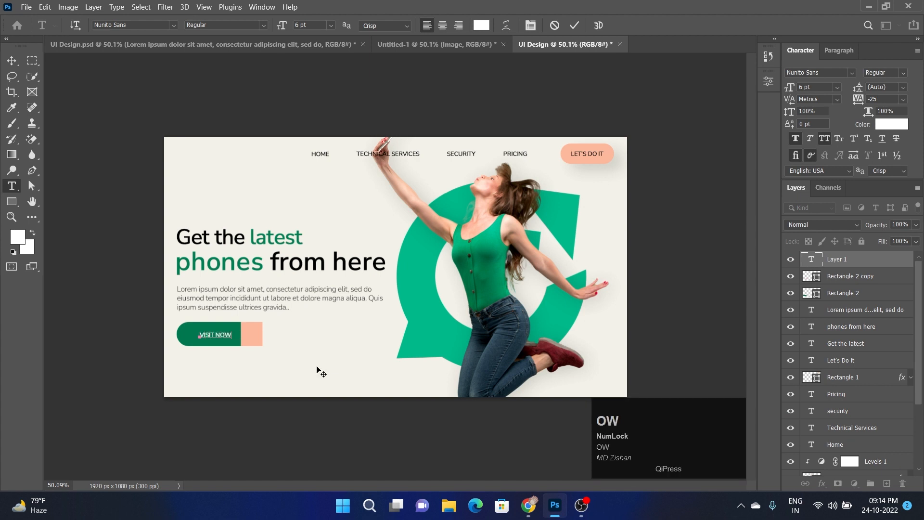
pyautogui.click(11, 60)
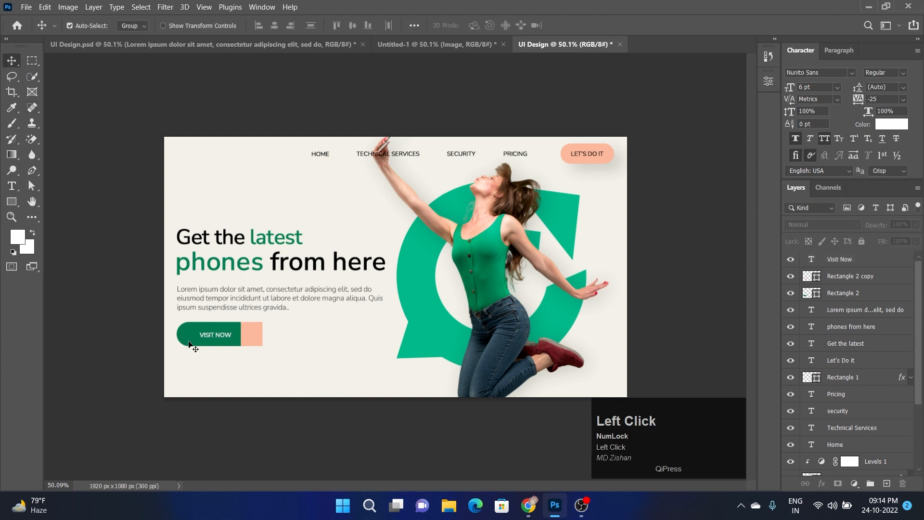
# Step: Move the Visit Now label slightly left on the button and set its font size to 7 pt
pyautogui.moveTo(214, 334); pyautogui.dragTo(209, 335)
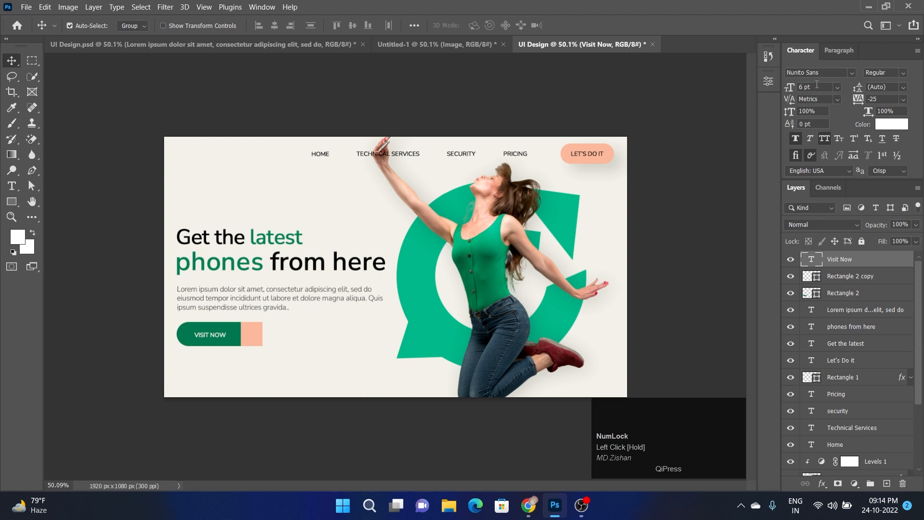
pyautogui.click(790, 87)
pyautogui.write('7')
pyautogui.press('Return')
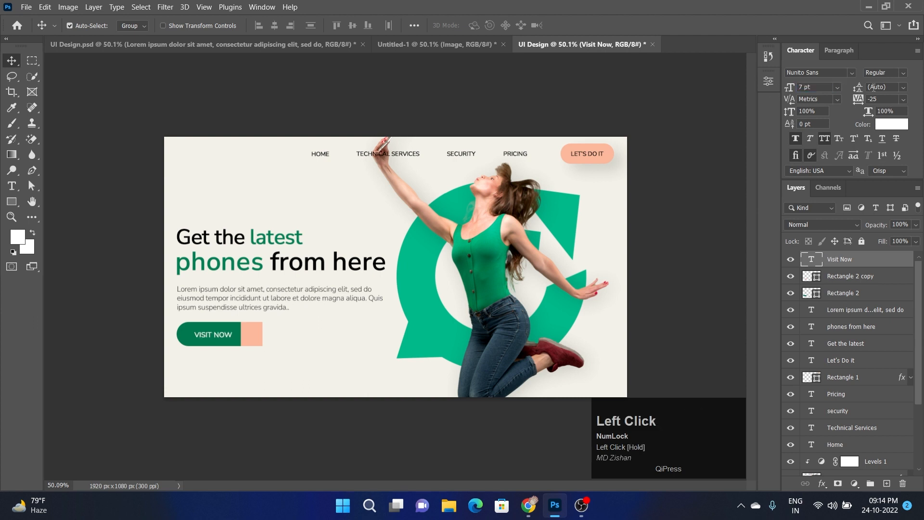
# Step: Set the Visit Now label to SemiBold and nudge it slightly left on the green button
pyautogui.click(896, 72)
pyautogui.click(847, 150)
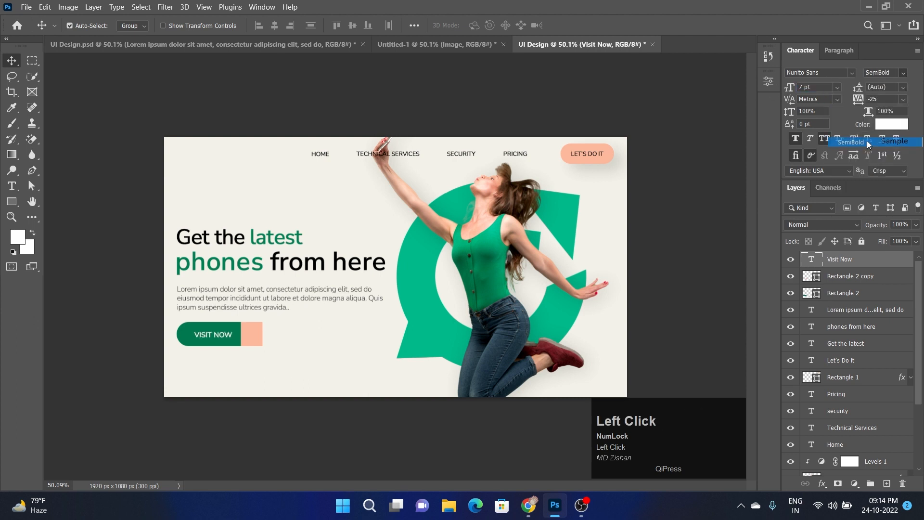
pyautogui.moveTo(224, 341); pyautogui.dragTo(224, 340)
pyautogui.press('Left')
pyautogui.press('Left')
pyautogui.press('Left')
pyautogui.press('Left')
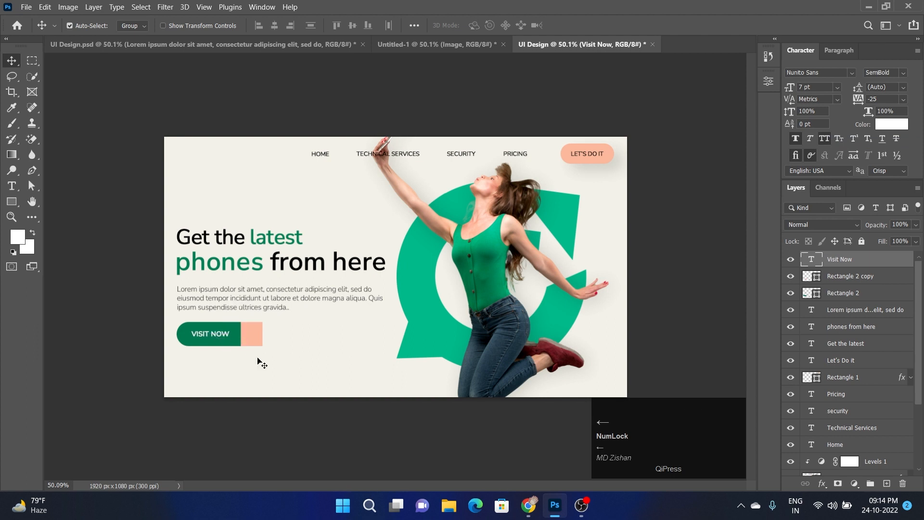
pyautogui.click(271, 371)
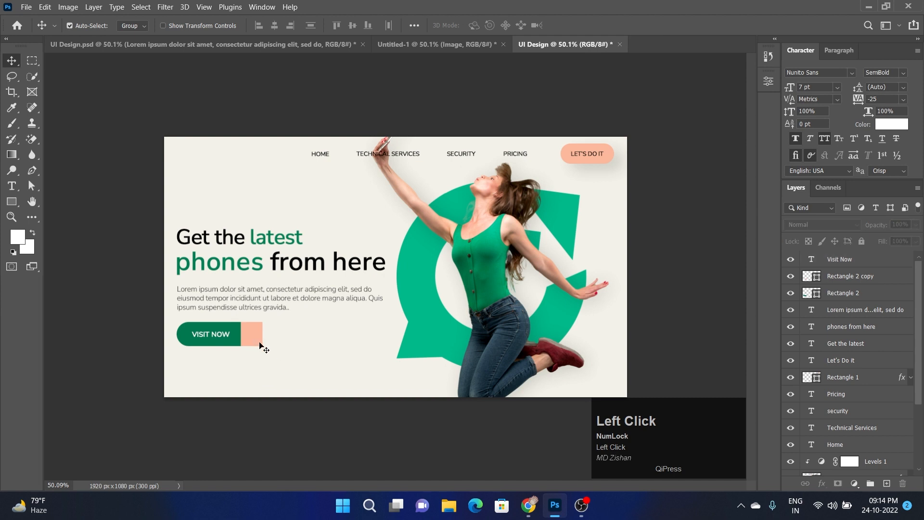
pyautogui.click(297, 346)
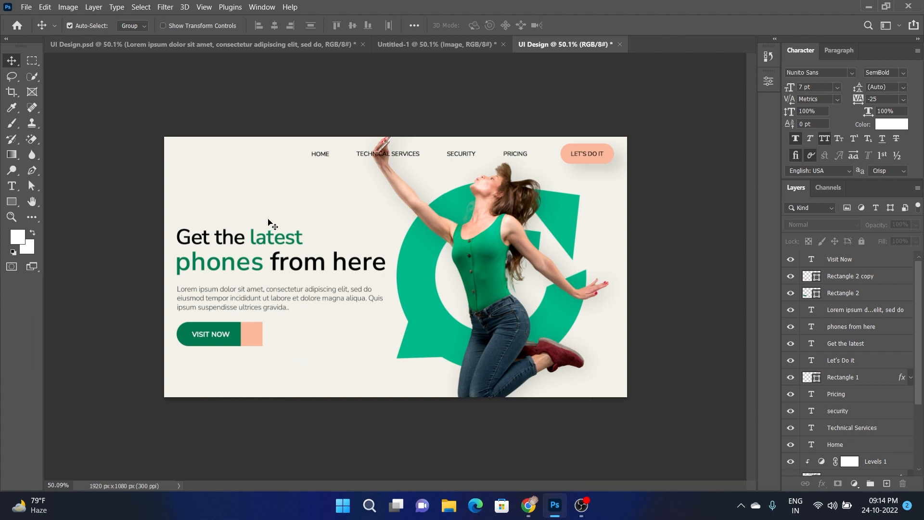
# Step: Place the circled up-arrow icon on the peach block, vertically centre it with the Visit Now label and nudge it slightly left
pyautogui.moveTo(399, 266); pyautogui.dragTo(254, 333)
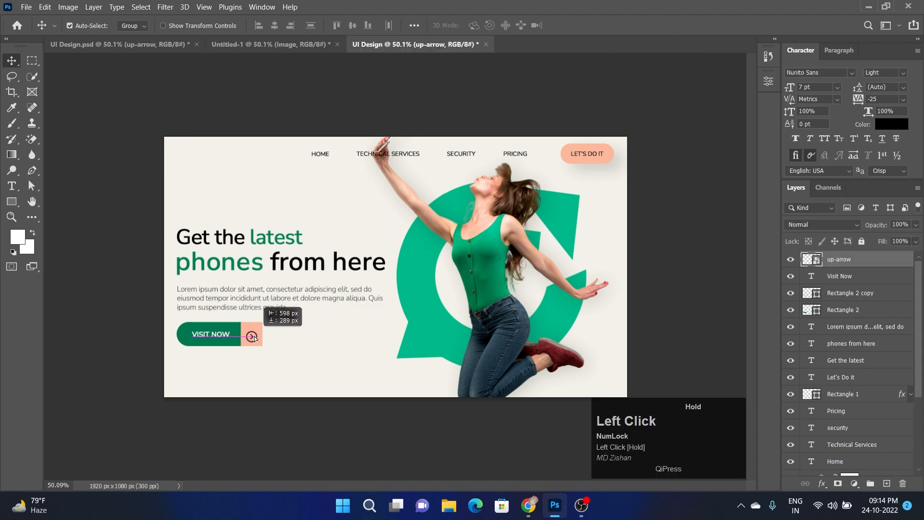
pyautogui.keyDown('shift'); pyautogui.click(228, 336); pyautogui.keyUp('shift')
pyautogui.click(352, 25)
pyautogui.click(316, 349)
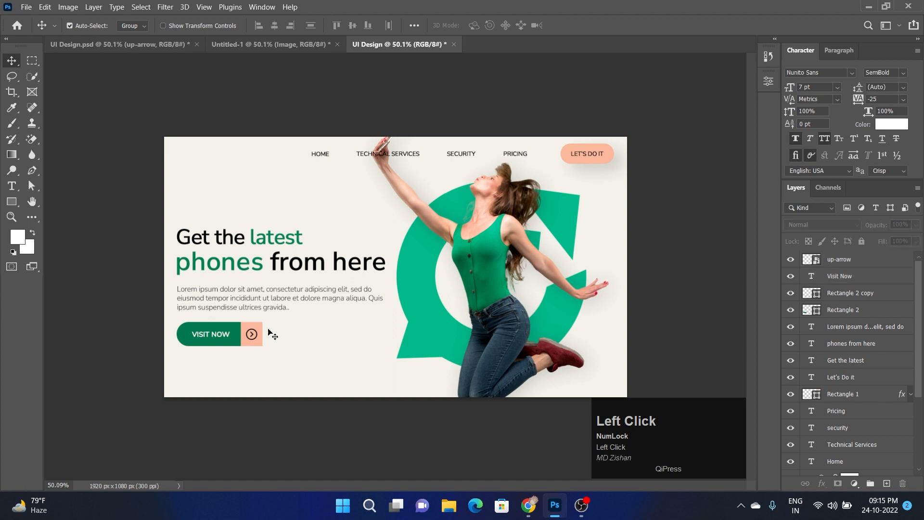
pyautogui.click(251, 334)
pyautogui.press('Left')
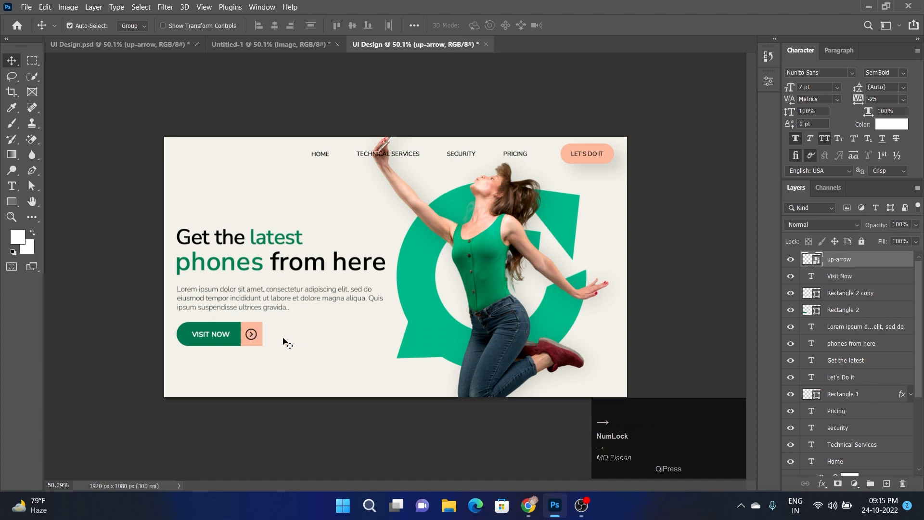
pyautogui.click(287, 343)
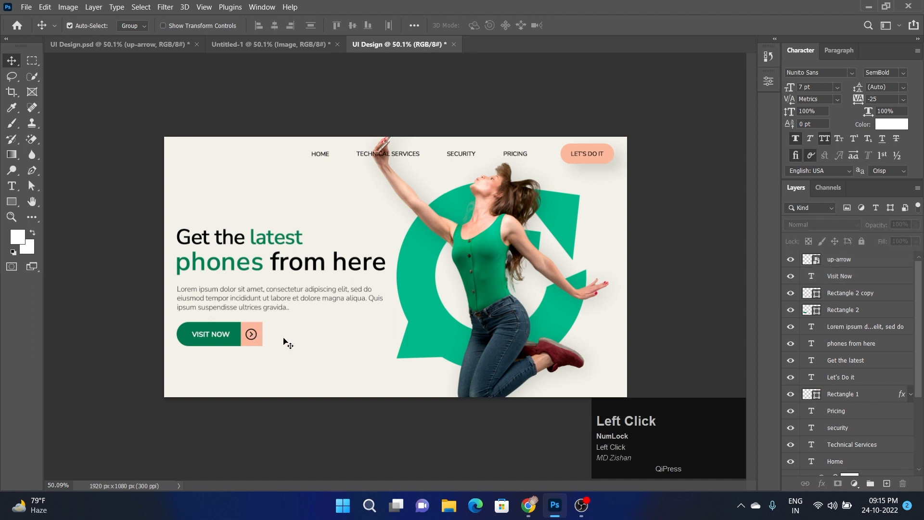
# Step: Combine the green and peach button shapes into a single smart object
pyautogui.click(237, 344)
pyautogui.keyDown('shift'); pyautogui.click(253, 344); pyautogui.keyUp('shift')
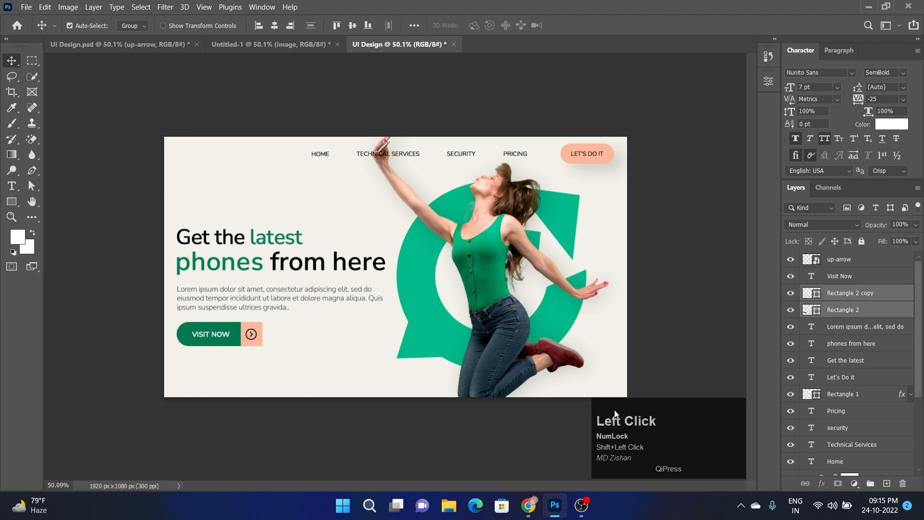
pyautogui.rightClick(868, 306)
pyautogui.click(754, 174)
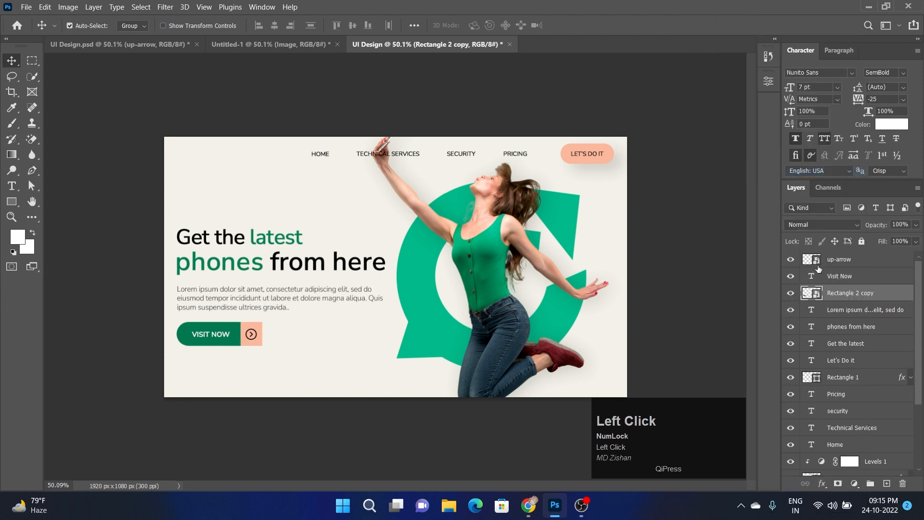
# Step: Add a drop shadow to the combined button shape with 17% opacity, 125° angle, 29 px distance and 51 px size
pyautogui.click(822, 482)
pyautogui.click(837, 477)
pyautogui.moveTo(735, 231); pyautogui.dragTo(715, 231)
pyautogui.write('16')
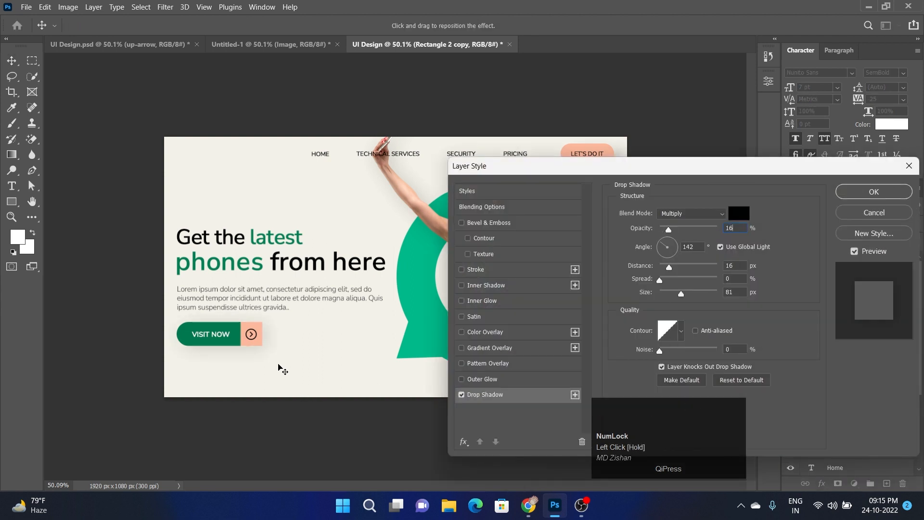
pyautogui.moveTo(673, 270); pyautogui.dragTo(675, 294)
pyautogui.moveTo(261, 352); pyautogui.dragTo(260, 352)
pyautogui.moveTo(673, 268); pyautogui.dragTo(677, 267)
pyautogui.moveTo(734, 229); pyautogui.dragTo(711, 232)
pyautogui.write('17')
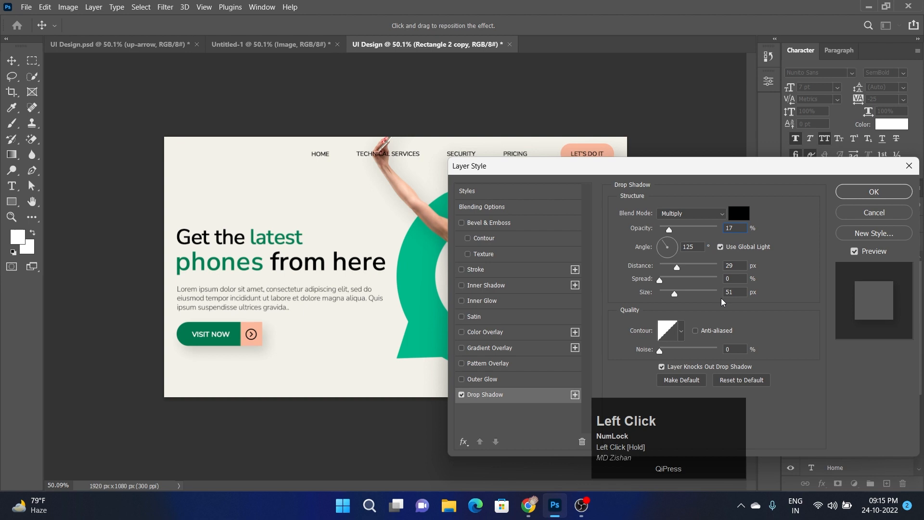
pyautogui.click(874, 191)
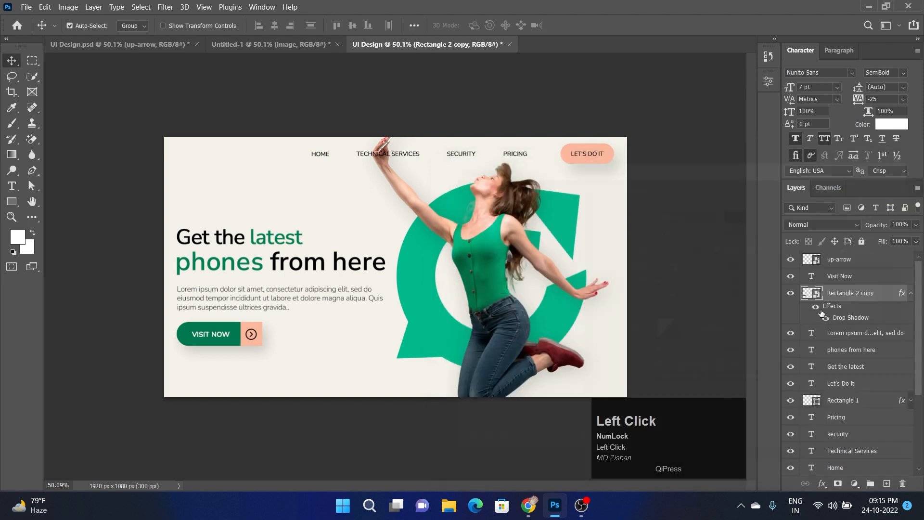
pyautogui.click(827, 318)
pyautogui.click(826, 318)
pyautogui.click(911, 293)
pyautogui.click(629, 413)
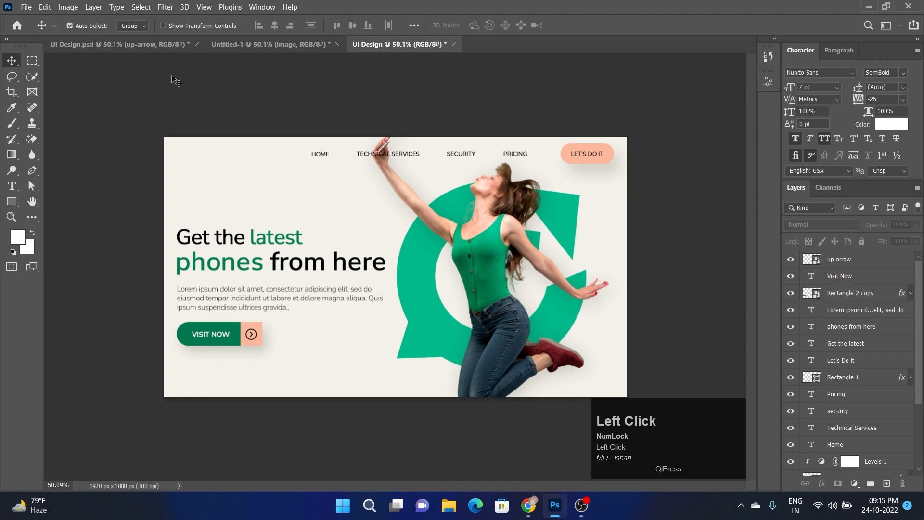
# Step: Bring the circled diagonal-arrow icon from the other document and place it above the word "here" in the headline
pyautogui.moveTo(173, 68); pyautogui.dragTo(368, 244)
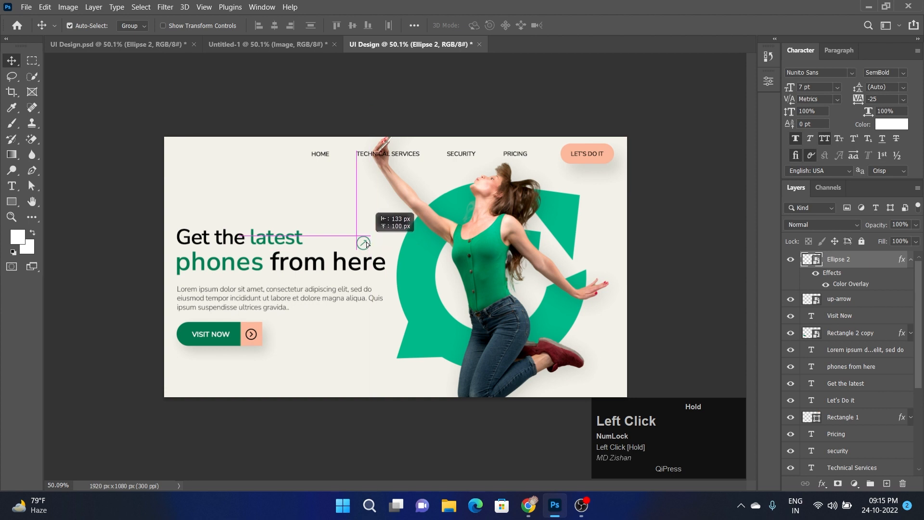
pyautogui.moveTo(367, 244); pyautogui.dragTo(367, 244)
pyautogui.press('Left')
pyautogui.press('Left')
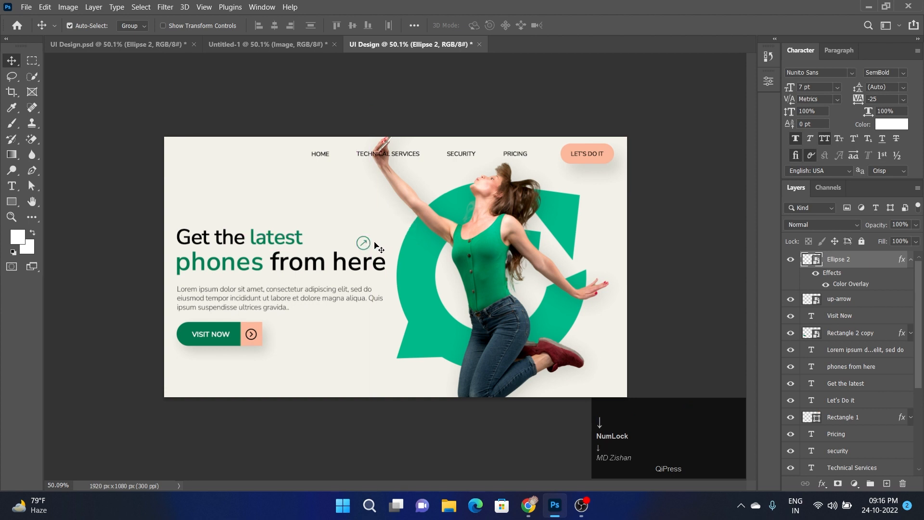
pyautogui.press('Right')
pyautogui.press('Right')
# Step: Turn off the diagonal-arrow icon's color overlay and nudge the icon slightly left and up
pyautogui.click(826, 286)
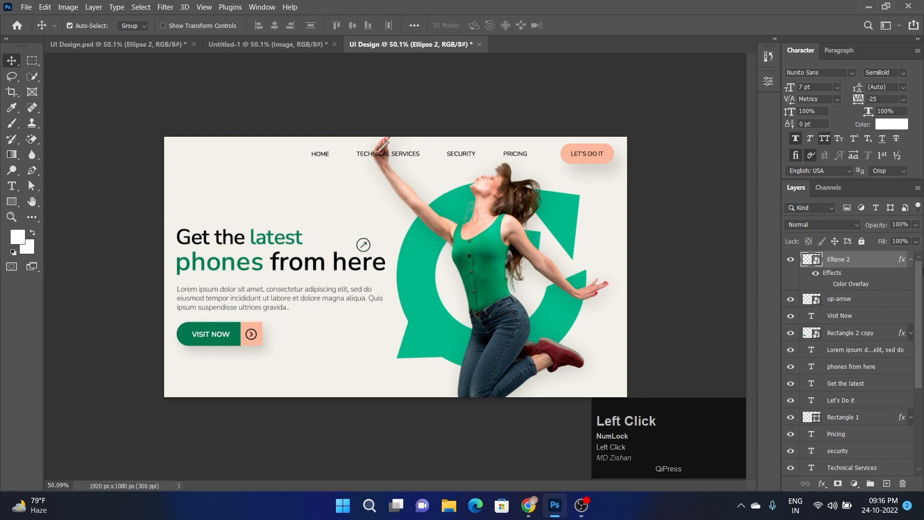
pyautogui.click(915, 260)
pyautogui.press('Down')
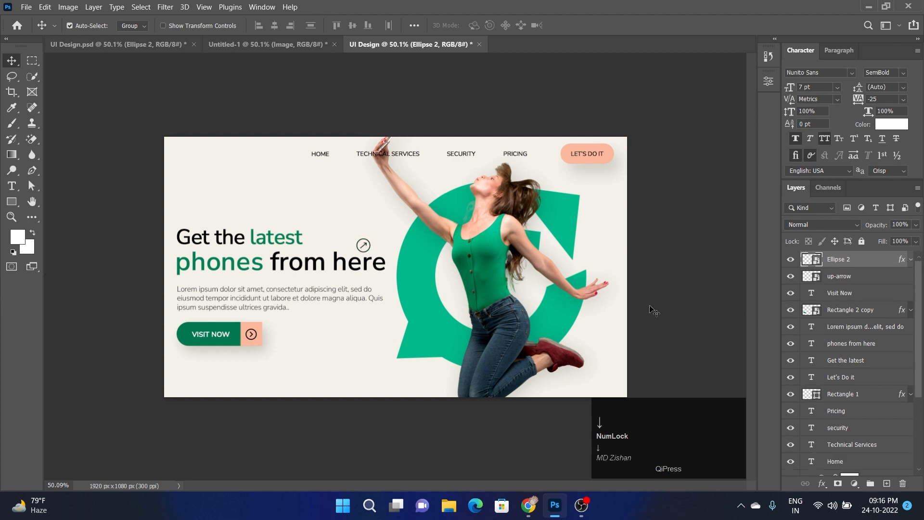
pyautogui.press('Left')
pyautogui.press('Left')
pyautogui.press('Left')
pyautogui.press('Left')
pyautogui.press('Left')
pyautogui.press('Left')
pyautogui.press('Up')
pyautogui.press('Left')
pyautogui.press('Left')
pyautogui.press('Up')
pyautogui.press('Up')
pyautogui.click(663, 308)
# Step: Scale up the headline, diagonal-arrow icon, body text and Visit Now button together slightly
pyautogui.moveTo(168, 218); pyautogui.dragTo(371, 367)
pyautogui.moveTo(317, 348); pyautogui.dragTo(174, 327)
pyautogui.press('Down')
pyautogui.press('Down')
pyautogui.press('Down')
pyautogui.hotkey('ctrl', 't')
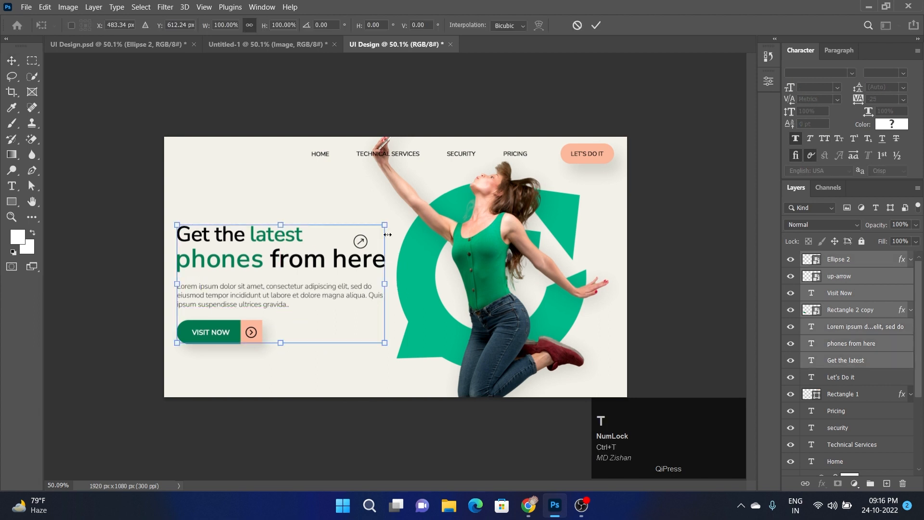
pyautogui.moveTo(387, 229); pyautogui.dragTo(392, 225)
pyautogui.click(596, 25)
# Step: Move the selected headline, body text and button slightly up
pyautogui.press('Up')
pyautogui.press('Up')
pyautogui.press('Up')
pyautogui.press('Up')
pyautogui.press('Up')
pyautogui.press('Up')
pyautogui.press('Up')
pyautogui.press('Up')
pyautogui.press('Up')
pyautogui.press('Up')
pyautogui.press('Up')
pyautogui.press('Up')
pyautogui.press('Up')
pyautogui.press('Up')
pyautogui.press('Up')
pyautogui.press('Up')
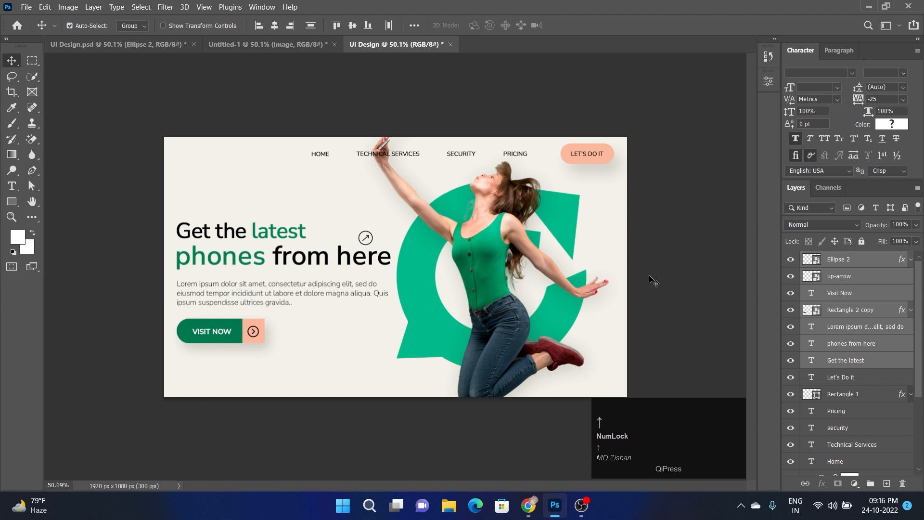
pyautogui.click(650, 279)
# Step: Add the black text "*Trusted by millions of customers." in Nunito Sans SemiBold 7 pt near the canvas's lower edge
pyautogui.click(11, 186)
pyautogui.click(328, 378)
pyautogui.write('*Trusted by millions of customers.')
pyautogui.click(11, 60)
pyautogui.press('Down')
pyautogui.press('Down')
pyautogui.press('Down')
pyautogui.press('Down')
pyautogui.press('Down')
pyautogui.press('Down')
pyautogui.press('Down')
pyautogui.press('Down')
pyautogui.press('Down')
pyautogui.press('Down')
pyautogui.press('Down')
pyautogui.press('Down')
pyautogui.press('Down')
pyautogui.press('Down')
pyautogui.press('Down')
pyautogui.press('Down')
pyautogui.press('Down')
pyautogui.press('Down')
pyautogui.press('Down')
pyautogui.press('Down')
pyautogui.press('Down')
pyautogui.press('Down')
pyautogui.press('Down')
pyautogui.press('Down')
pyautogui.press('Right')
pyautogui.press('Right')
pyautogui.press('Right')
pyautogui.press('Right')
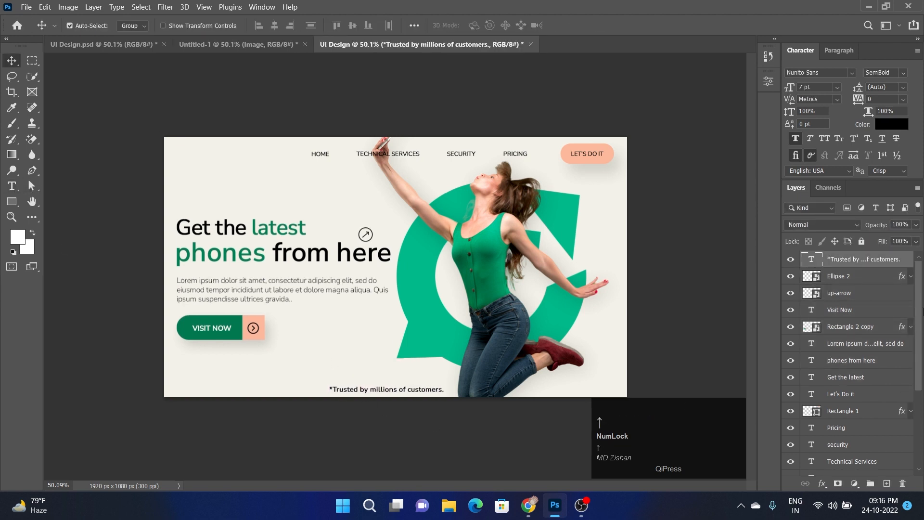
# Step: Centre the customer trust line horizontally on the canvas
pyautogui.scroll(-5, 857, 464)
pyautogui.keyDown('ctrl'); pyautogui.click(856, 467); pyautogui.keyUp('ctrl')
pyautogui.click(274, 25)
pyautogui.click(383, 391)
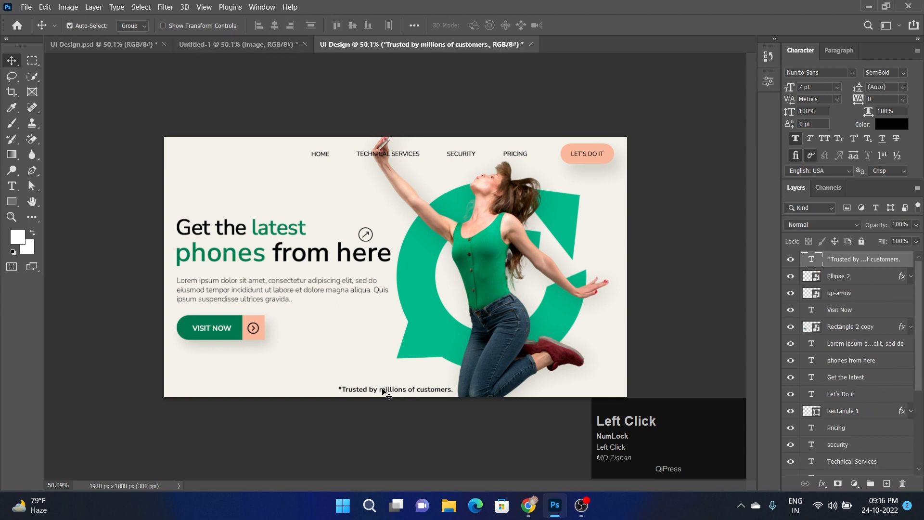
pyautogui.click(478, 434)
# Step: Nudge the woman and the green circular arrow slightly right
pyautogui.moveTo(612, 196); pyautogui.dragTo(486, 321)
pyautogui.press('Left')
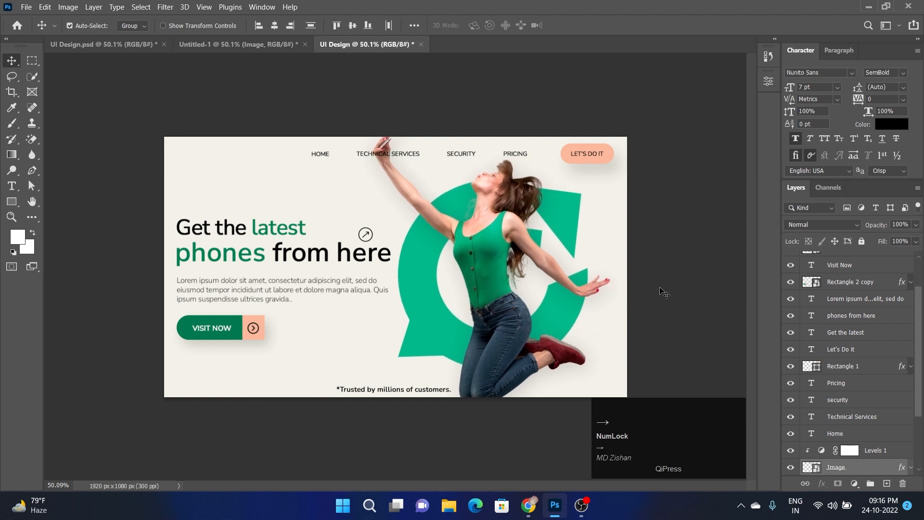
pyautogui.click(663, 291)
# Step: Scale the headline, body text and button down slightly from the left edge and shift them slightly up
pyautogui.moveTo(174, 201); pyautogui.dragTo(373, 358)
pyautogui.press('Left')
pyautogui.press('Left')
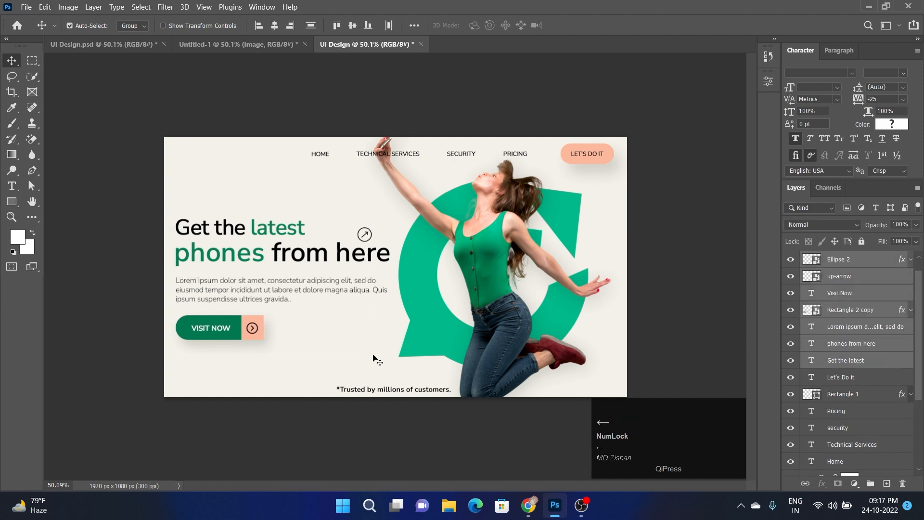
pyautogui.hotkey('ctrl', 't')
pyautogui.moveTo(176, 218); pyautogui.dragTo(182, 219)
pyautogui.click(597, 24)
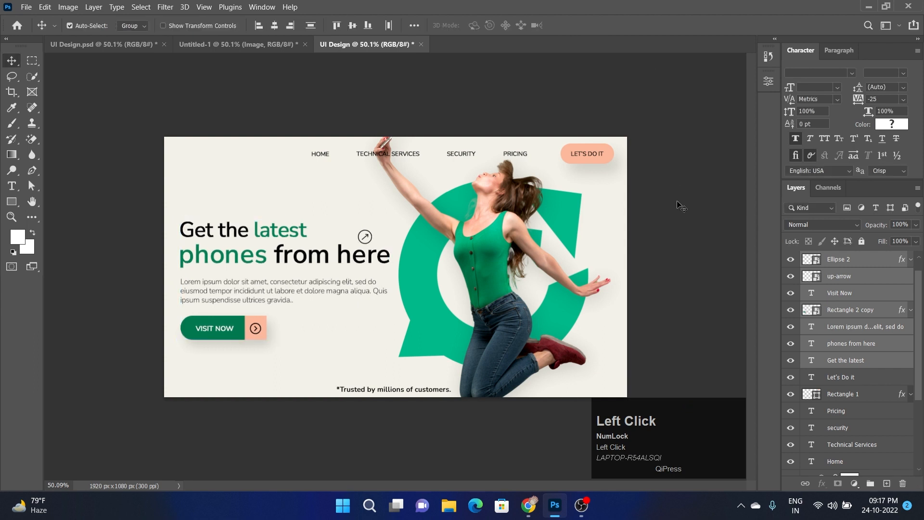
pyautogui.press('Up')
pyautogui.press('Up')
pyautogui.press('Up')
pyautogui.press('Up')
pyautogui.press('Up')
pyautogui.press('Up')
pyautogui.press('Up')
pyautogui.click(666, 248)
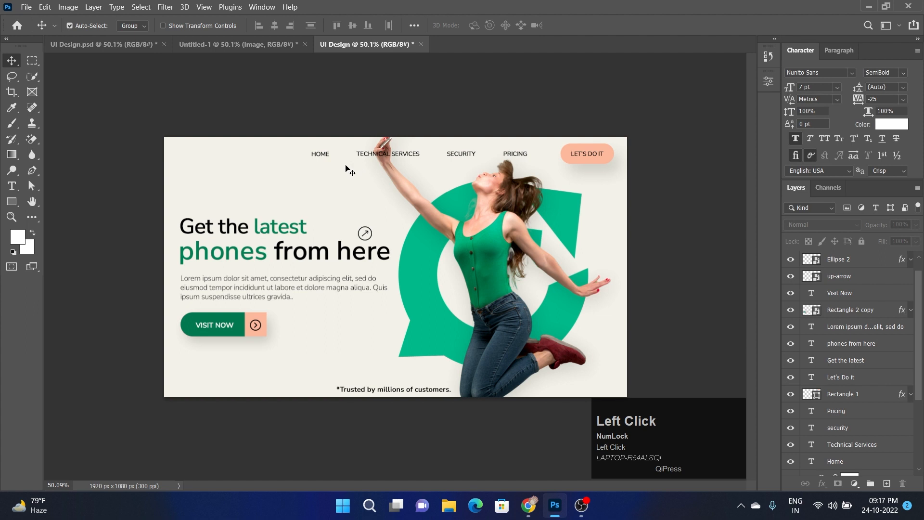
# Step: Respace the navigation menu by moving Home and Technical Services left and Security and Pricing slightly right
pyautogui.moveTo(325, 154); pyautogui.dragTo(305, 155)
pyautogui.moveTo(409, 154); pyautogui.dragTo(408, 154)
pyautogui.click(472, 164)
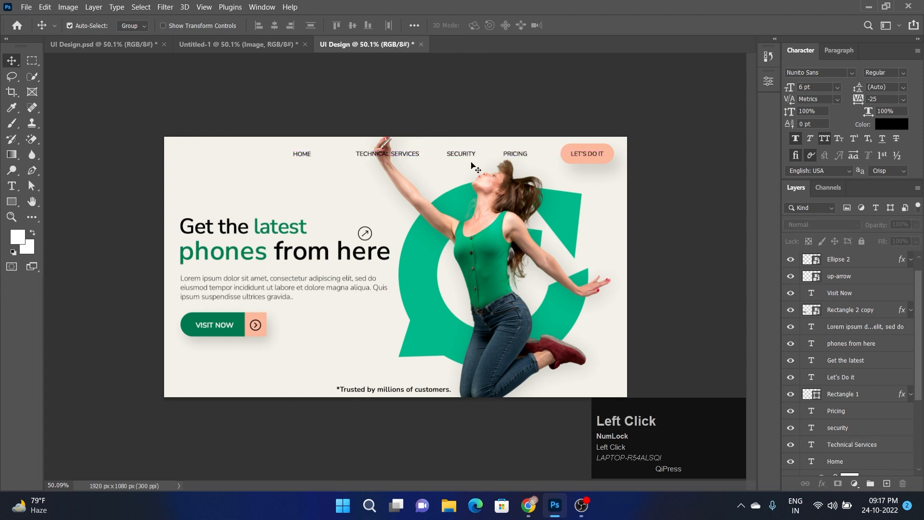
pyautogui.moveTo(470, 158); pyautogui.dragTo(521, 153)
pyautogui.click(522, 132)
pyautogui.click(605, 117)
# Step: Inspect the drop shadow effect on the woman's image
pyautogui.click(497, 233)
pyautogui.scroll(-3, 891, 337)
pyautogui.click(910, 383)
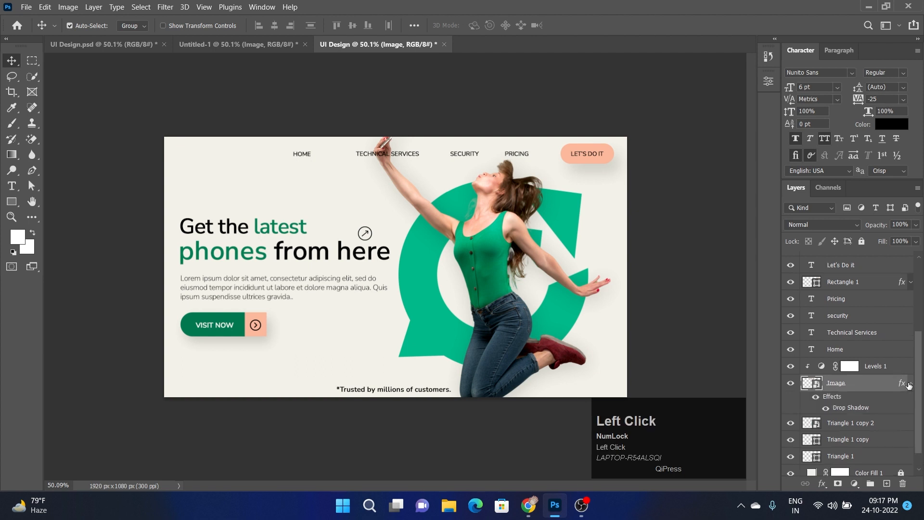
pyautogui.click(827, 409)
pyautogui.click(662, 296)
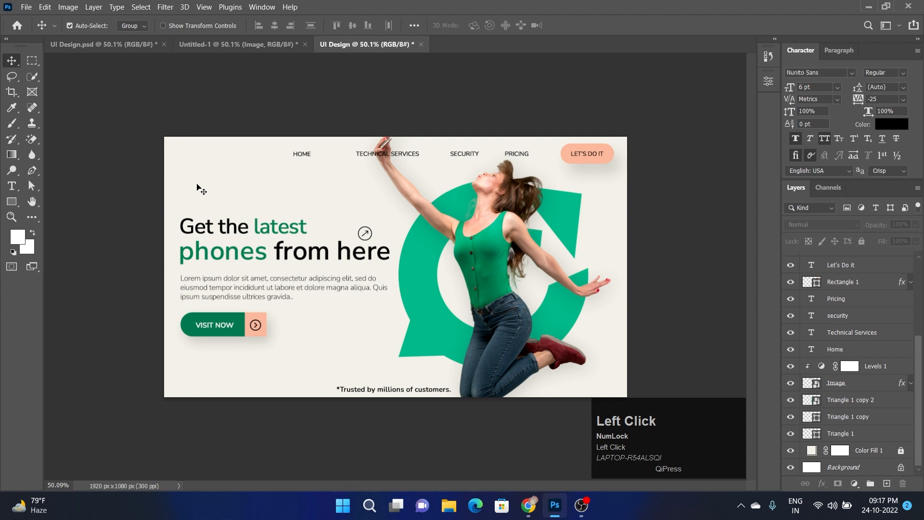
# Step: Bring the triangle logo and "Tech" text from the other document, place them before the navigation menu and nudge them slightly up
pyautogui.moveTo(183, 161); pyautogui.dragTo(323, 127)
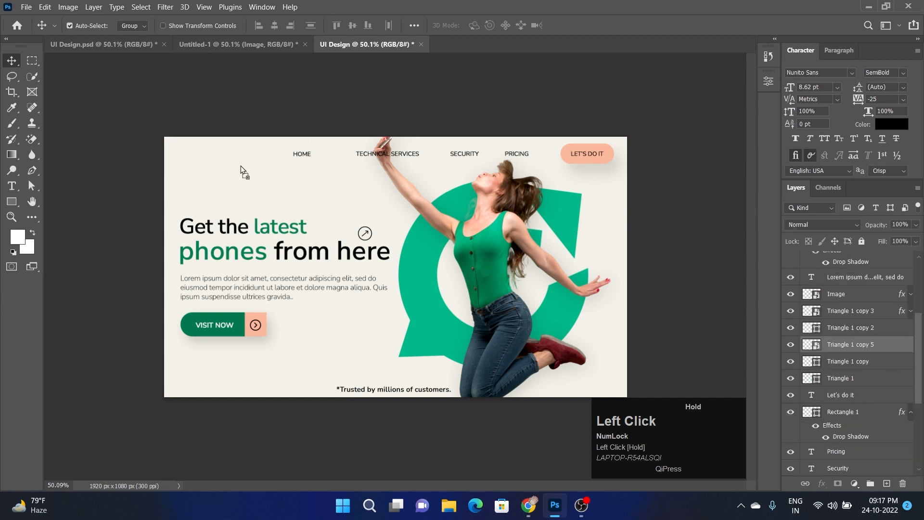
pyautogui.moveTo(203, 162); pyautogui.dragTo(190, 154)
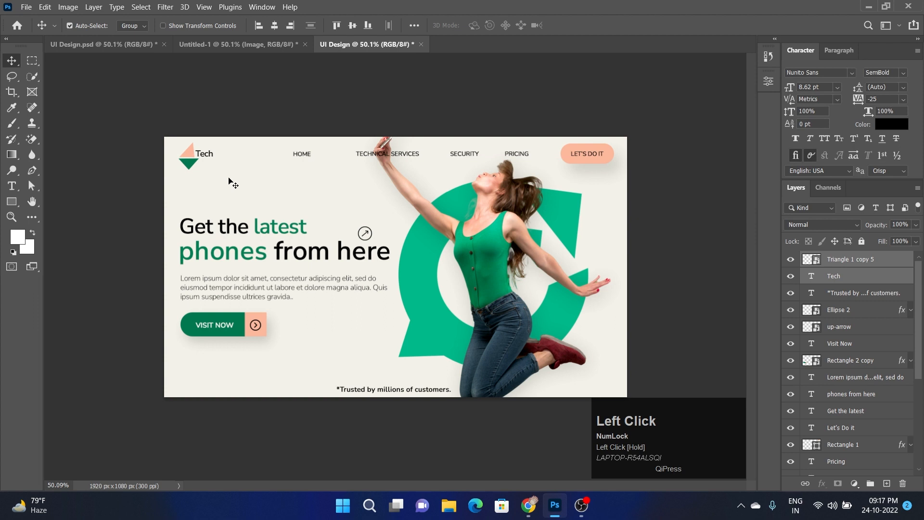
pyautogui.press('Up')
pyautogui.press('Up')
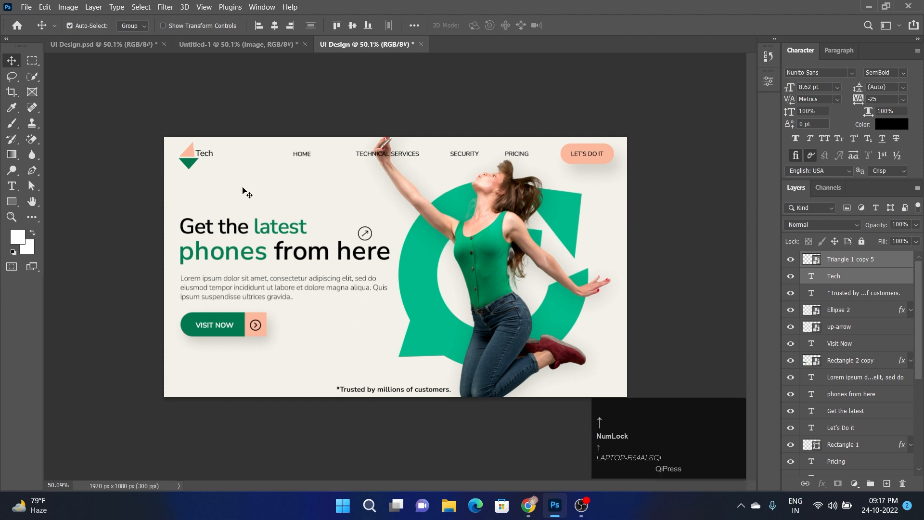
pyautogui.click(223, 159)
pyautogui.click(212, 152)
pyautogui.press('Up')
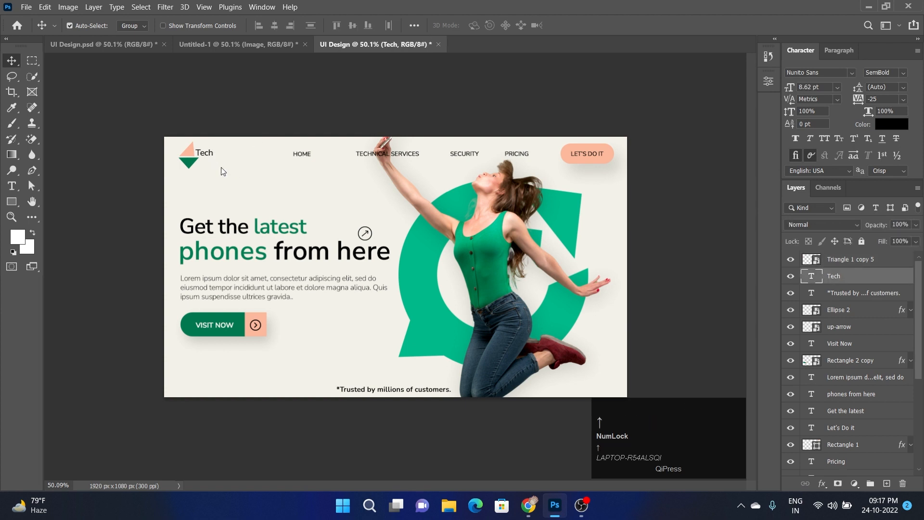
# Step: Nudge the headline, circled arrow icon, body text and Visit Now button together slightly left and down
pyautogui.moveTo(169, 120); pyautogui.dragTo(479, 296)
pyautogui.press('Left')
pyautogui.press('Left')
pyautogui.press('Down')
pyautogui.press('Down')
pyautogui.press('Down')
pyautogui.press('Down')
pyautogui.press('Down')
pyautogui.press('Down')
pyautogui.press('Down')
pyautogui.press('Down')
pyautogui.click(676, 325)
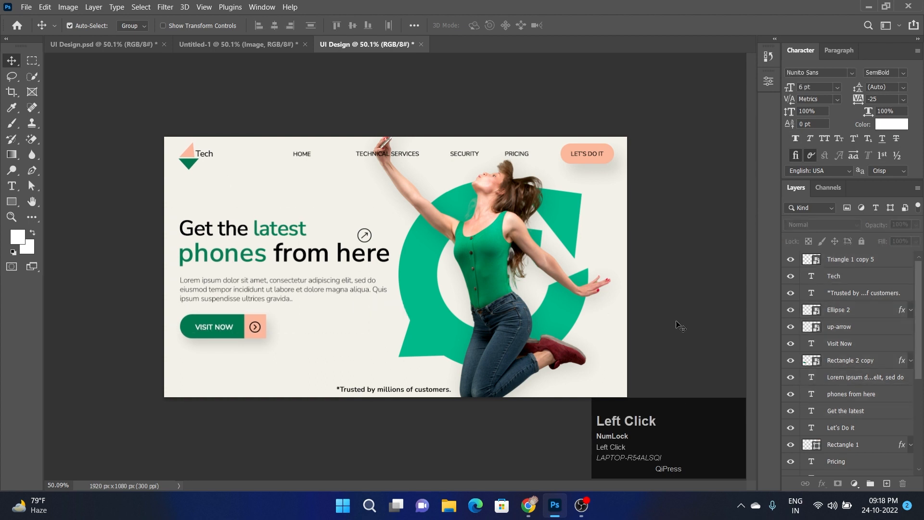
# Step: Nudge the Let's Do It button slightly right and the Visit Now button slightly down
pyautogui.moveTo(586, 135); pyautogui.dragTo(598, 152)
pyautogui.click(652, 276)
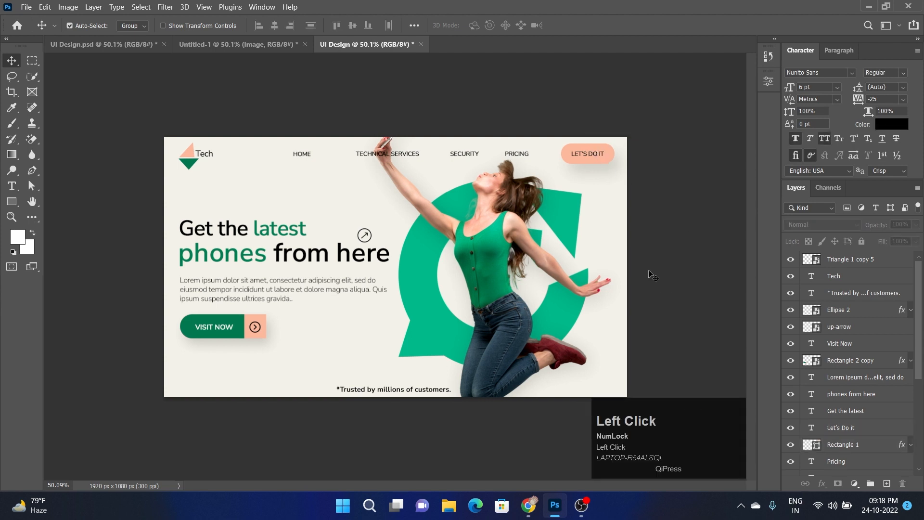
pyautogui.moveTo(174, 315); pyautogui.dragTo(296, 343)
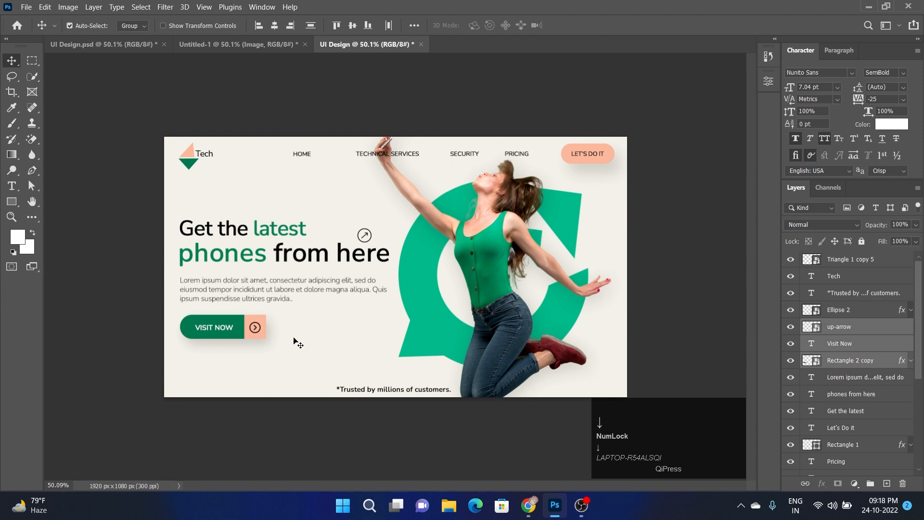
pyautogui.click(313, 348)
pyautogui.hotkey('ctrl', '+')
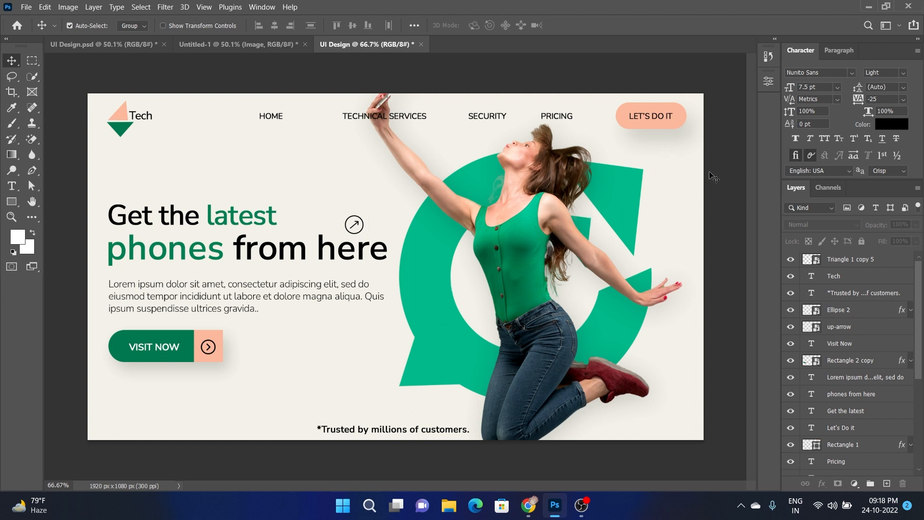
pyautogui.click(720, 213)
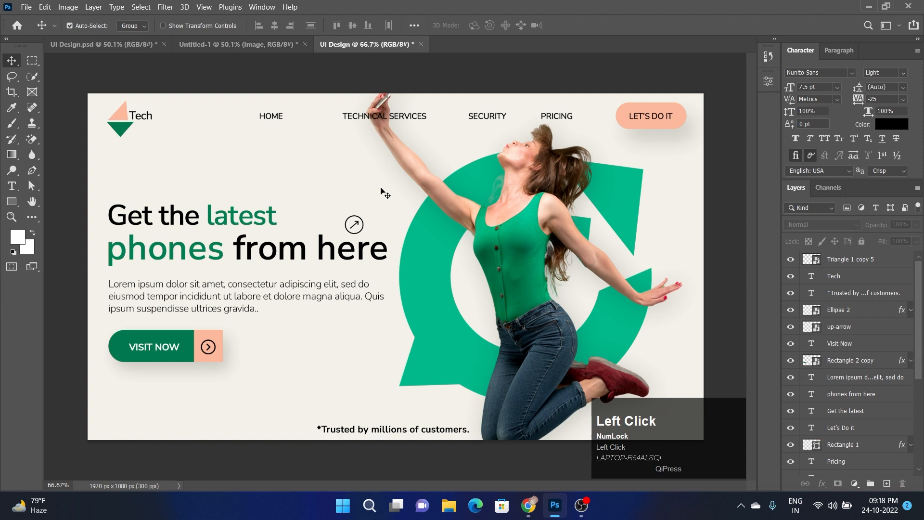
# Step: Scale the circled arrow icon beside the headline to about 90%, rotate it about 10° clockwise and nudge it slightly left
pyautogui.click(354, 224)
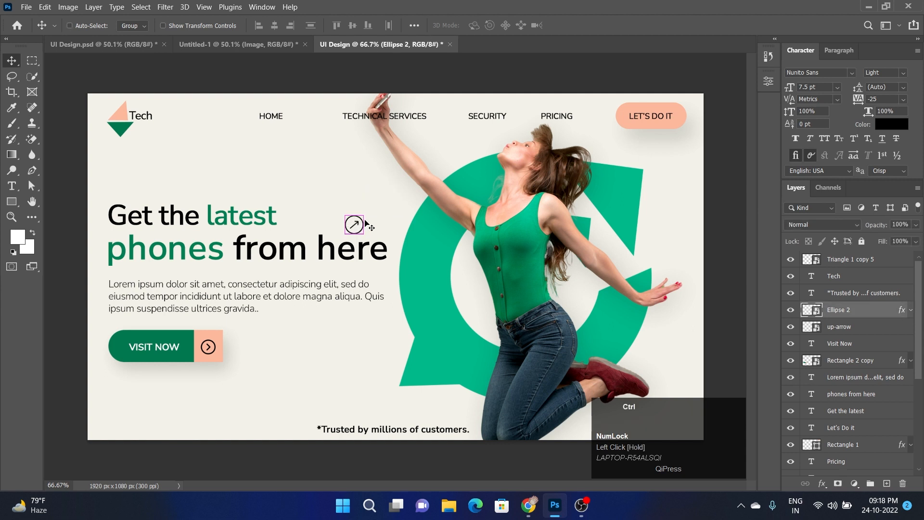
pyautogui.hotkey('ctrl', 't')
pyautogui.moveTo(375, 209); pyautogui.dragTo(364, 218)
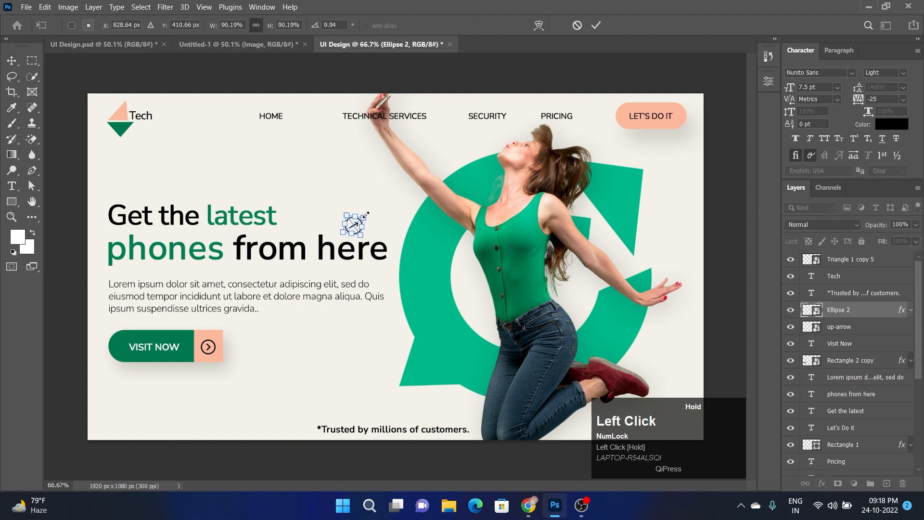
pyautogui.click(596, 27)
pyautogui.press('Left')
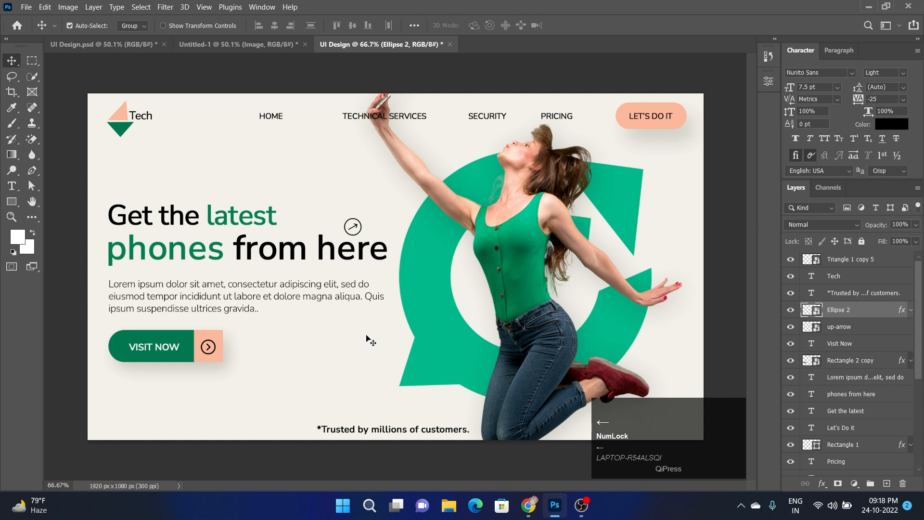
pyautogui.click(368, 341)
# Step: Fine-tune the spacing below the body text by nudging the Visit Now button with its arrow slightly up
pyautogui.moveTo(94, 278); pyautogui.dragTo(140, 311)
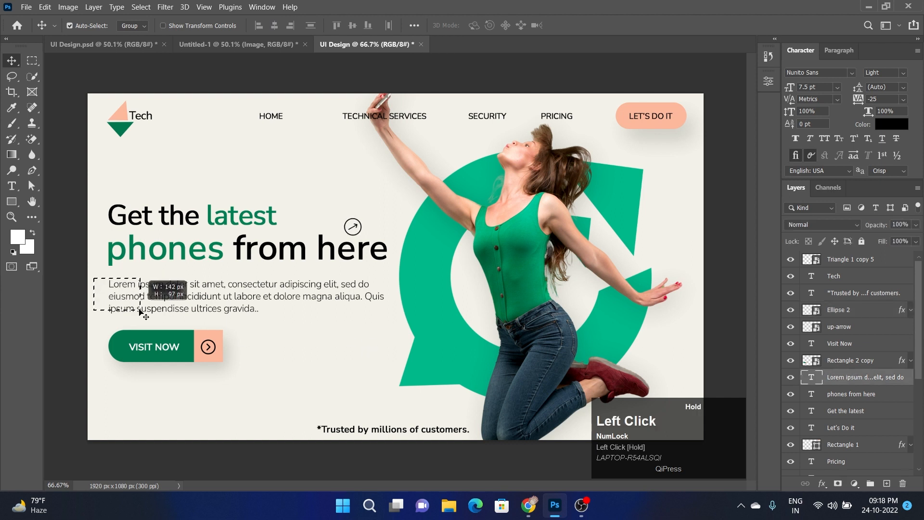
pyautogui.moveTo(95, 343); pyautogui.dragTo(221, 373)
pyautogui.press('Up')
pyautogui.press('Up')
pyautogui.press('Down')
pyautogui.click(269, 354)
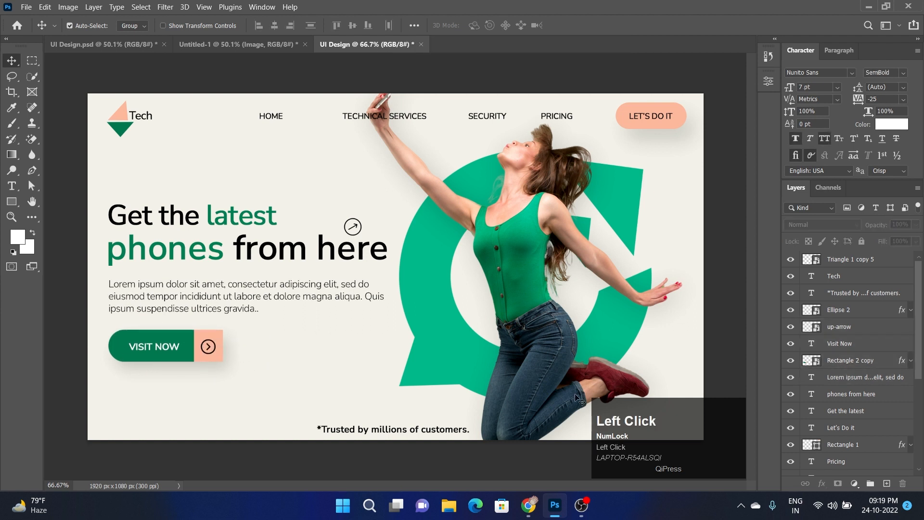